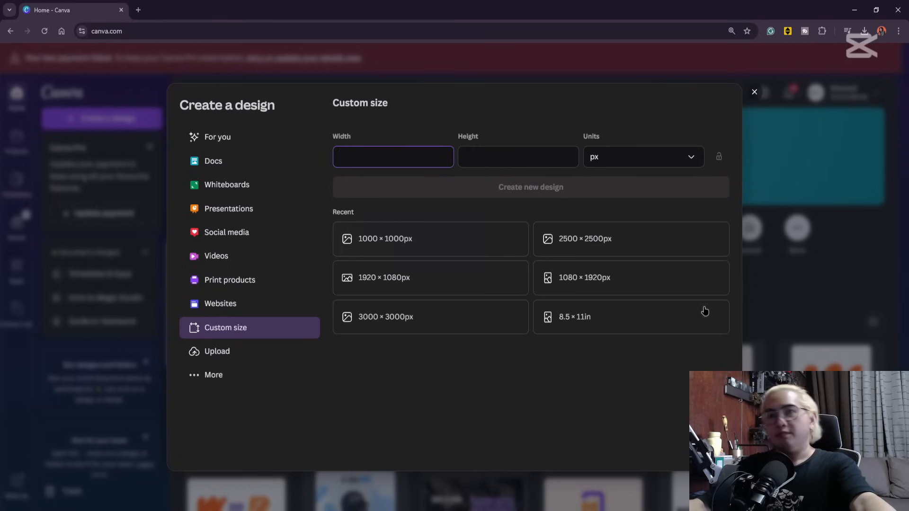
Step: Search the design types for "letter" and create a blank Document (US Letter Portrait), 8.5 × 11 in
{"action": "left_click", "coordinate": [224, 169]}
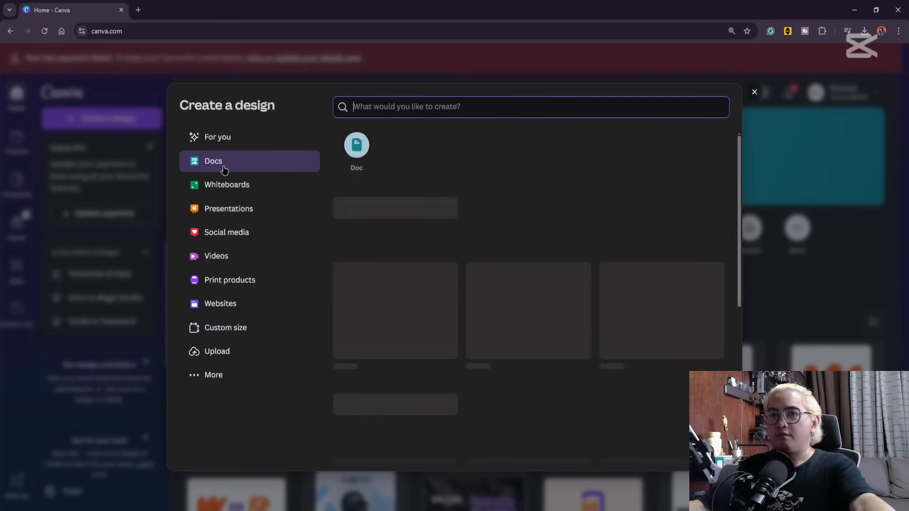
{"action": "left_click", "coordinate": [232, 139]}
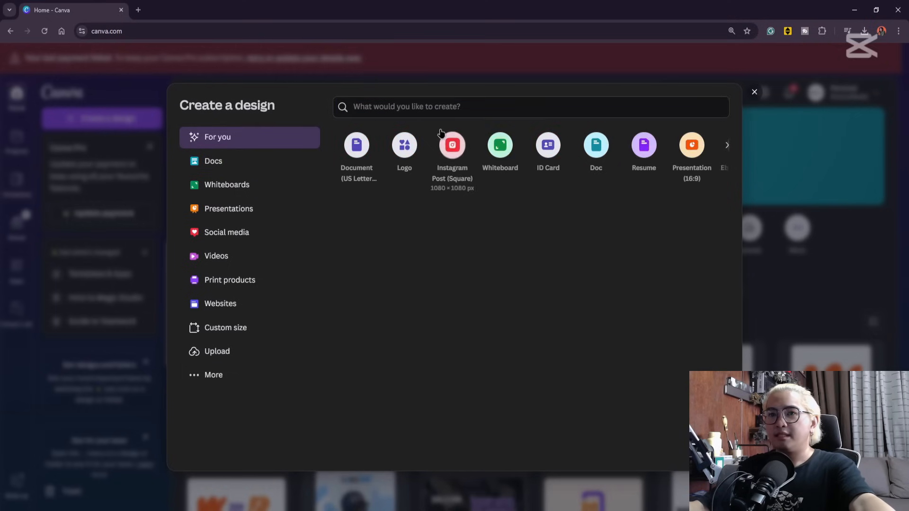
{"action": "type", "text": "a"}
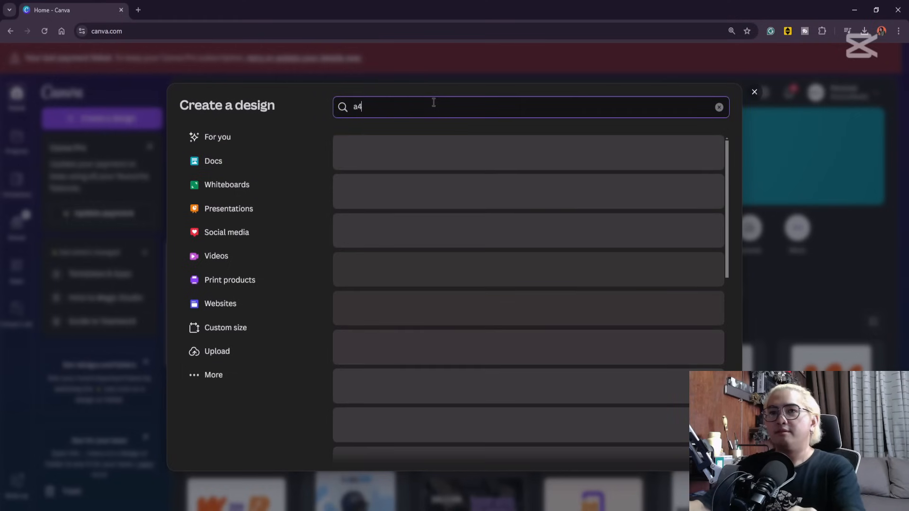
{"action": "type", "text": "4"}
{"action": "key", "text": "BackSpace"}
{"action": "key", "text": "BackSpace"}
{"action": "type", "text": "letter"}
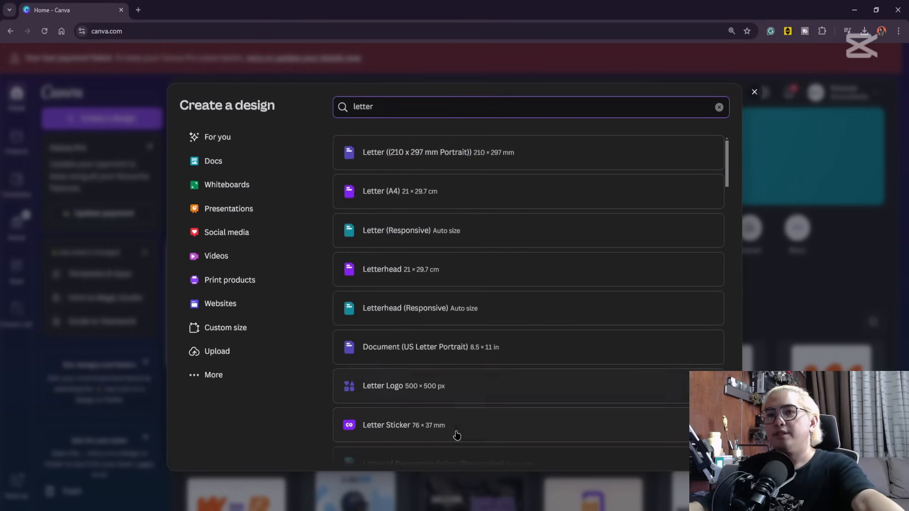
{"action": "left_click", "coordinate": [518, 356]}
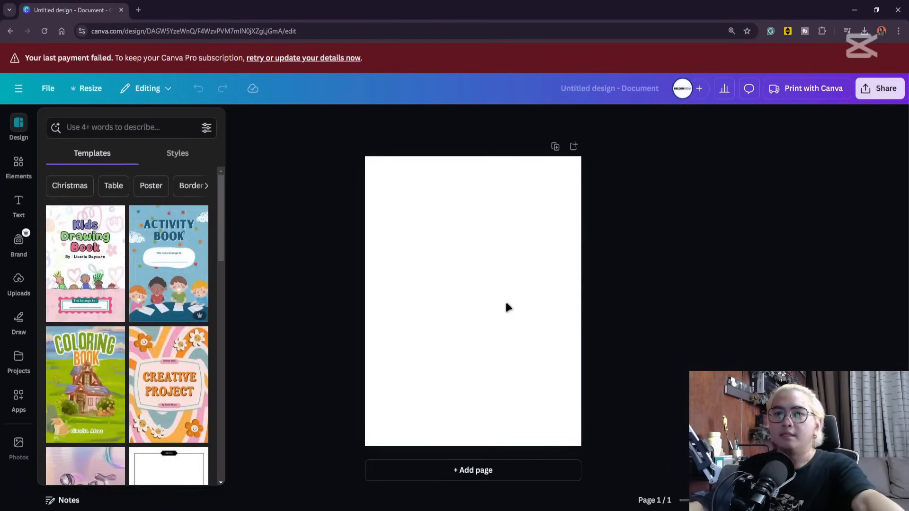
{"action": "left_click", "coordinate": [505, 303]}
{"action": "left_click", "coordinate": [578, 340]}
{"action": "left_click", "coordinate": [509, 317]}
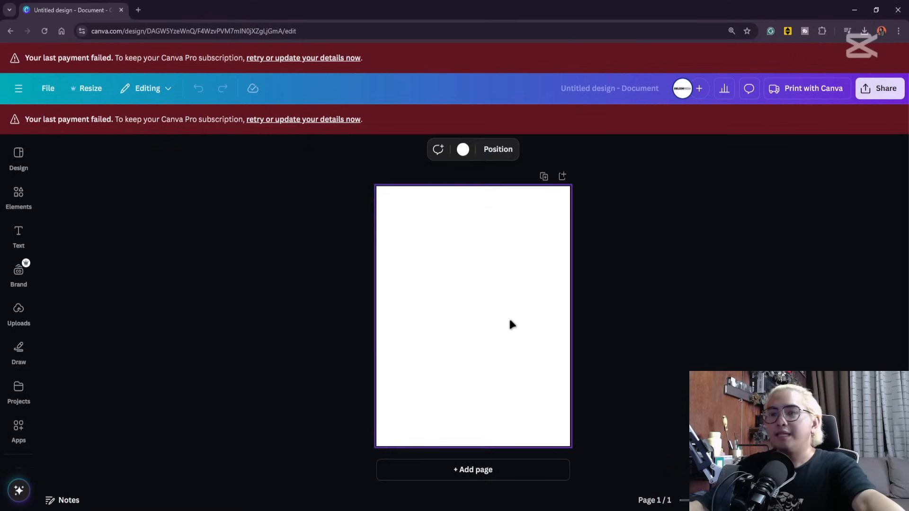
{"action": "scroll", "coordinate": [536, 323], "scroll_direction": "up", "scroll_amount": 5}
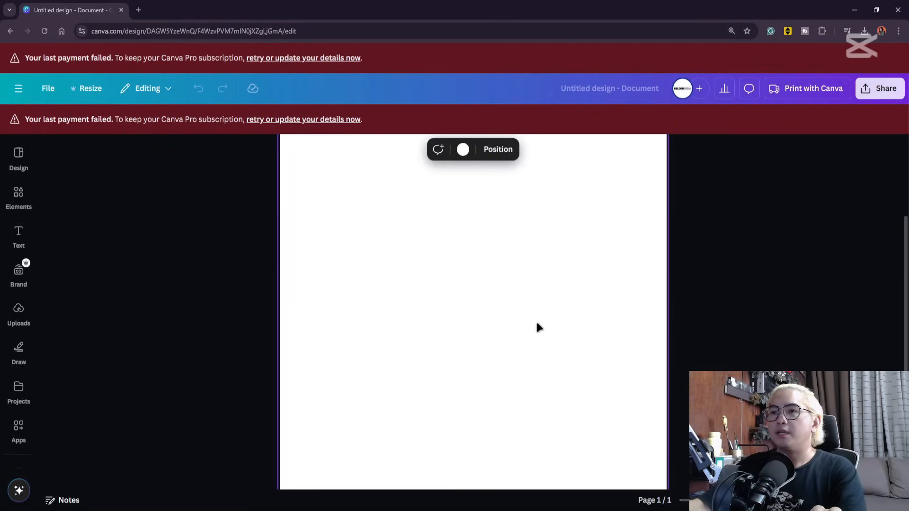
{"action": "scroll", "coordinate": [537, 324], "scroll_direction": "down", "scroll_amount": 2}
{"action": "scroll", "coordinate": [536, 324], "scroll_direction": "up", "scroll_amount": 2}
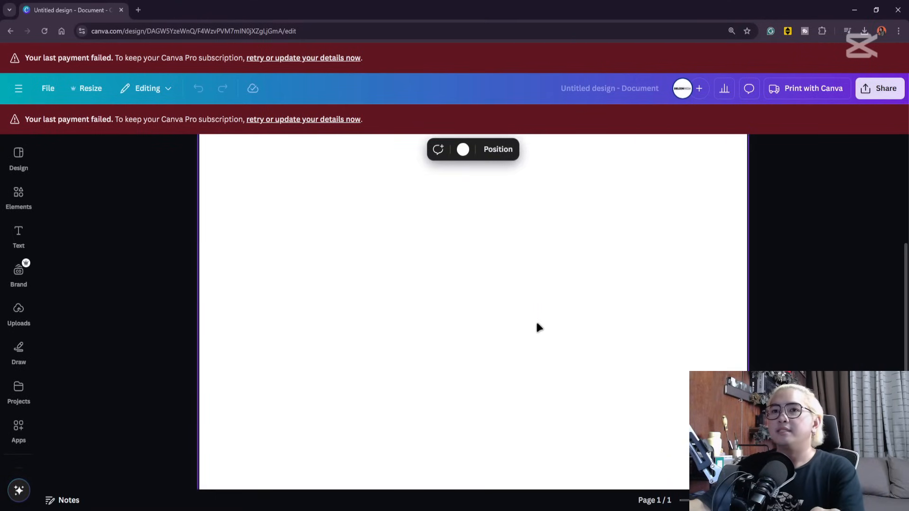
{"action": "scroll", "coordinate": [537, 324], "scroll_direction": "down", "scroll_amount": 3}
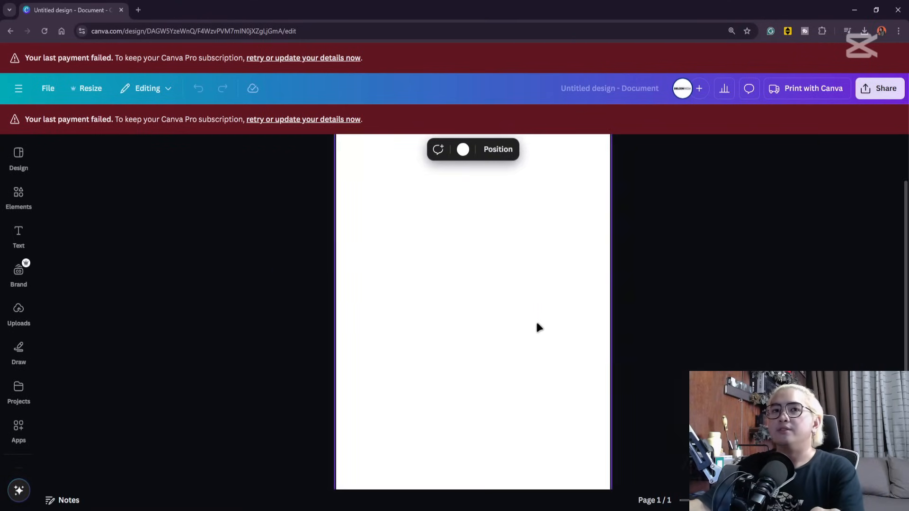
{"action": "left_click", "coordinate": [679, 240]}
{"action": "scroll", "coordinate": [678, 242], "scroll_direction": "down", "scroll_amount": 1}
{"action": "scroll", "coordinate": [697, 271], "scroll_direction": "up", "scroll_amount": 1}
{"action": "scroll", "coordinate": [697, 270], "scroll_direction": "down", "scroll_amount": 1}
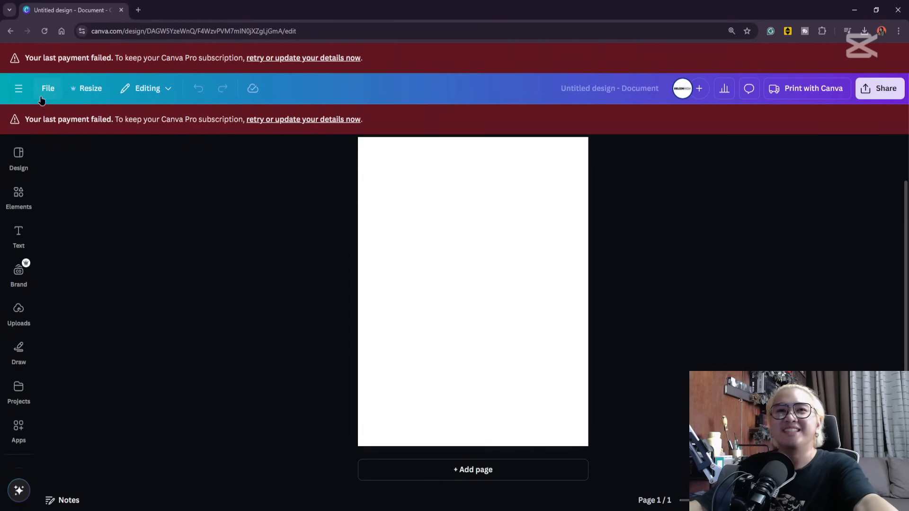
{"action": "left_click", "coordinate": [17, 156]}
{"action": "left_click", "coordinate": [20, 191]}
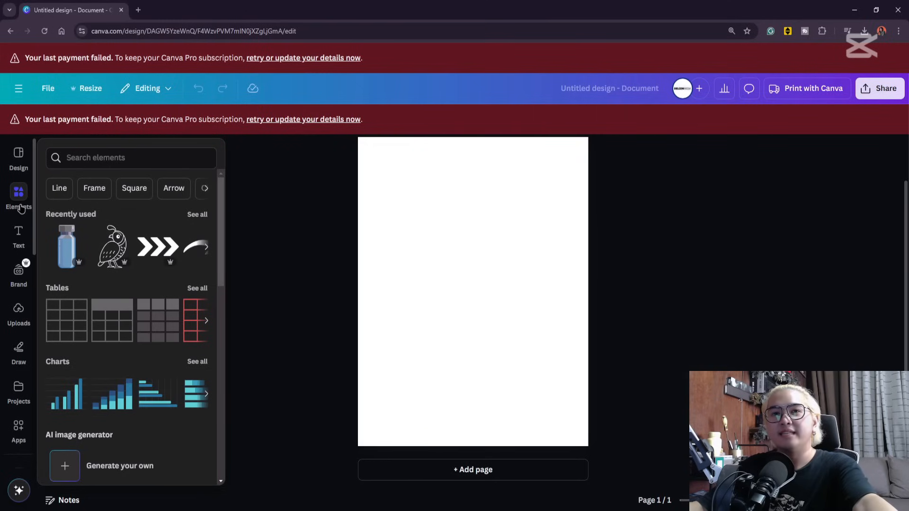
{"action": "left_click", "coordinate": [395, 194]}
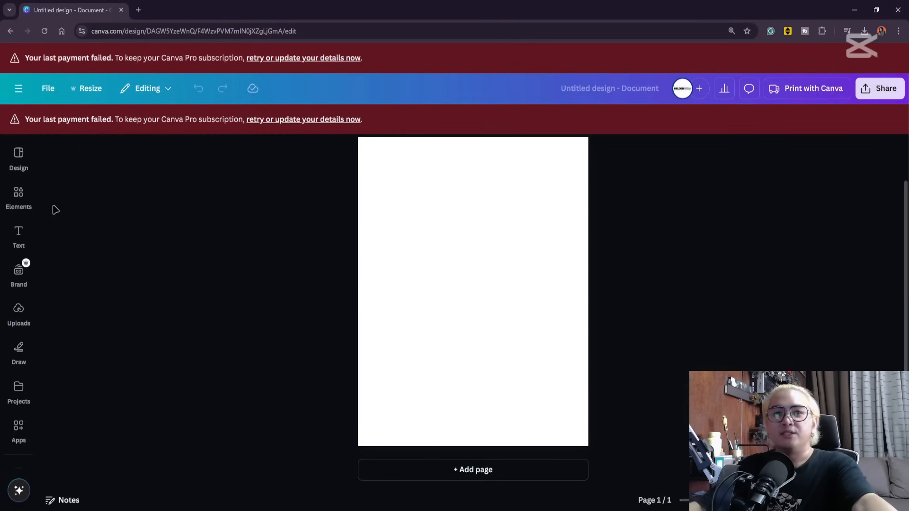
{"action": "left_click", "coordinate": [553, 270]}
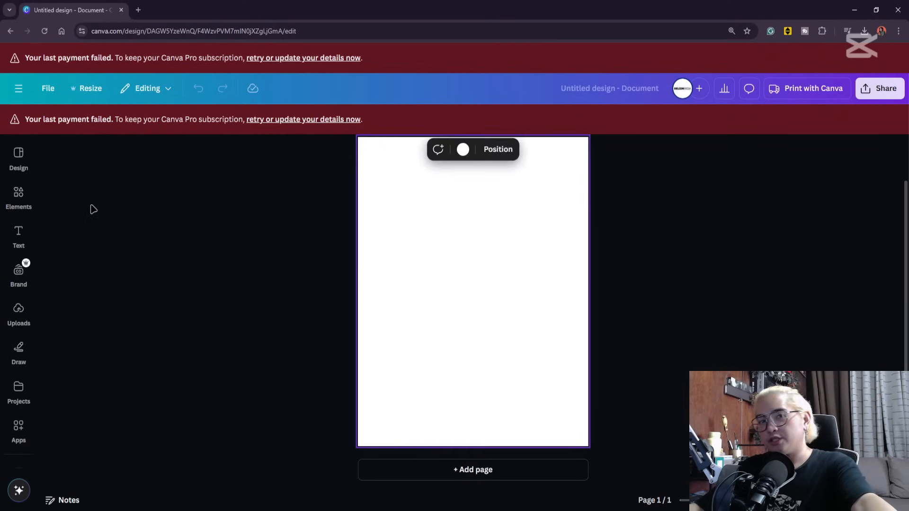
Step: Search the elements for "coloring book" and limit the results to graphics
{"action": "left_click", "coordinate": [19, 196]}
{"action": "left_click", "coordinate": [124, 155]}
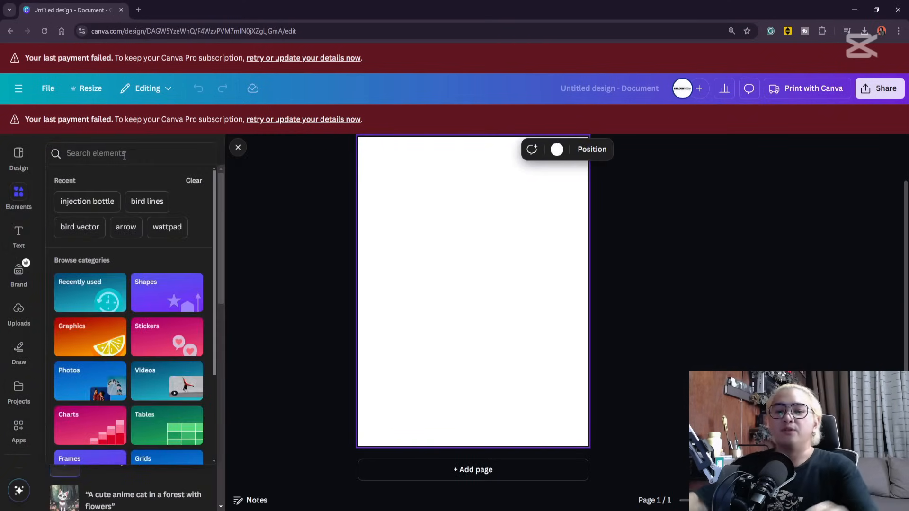
{"action": "type", "text": "coloring book"}
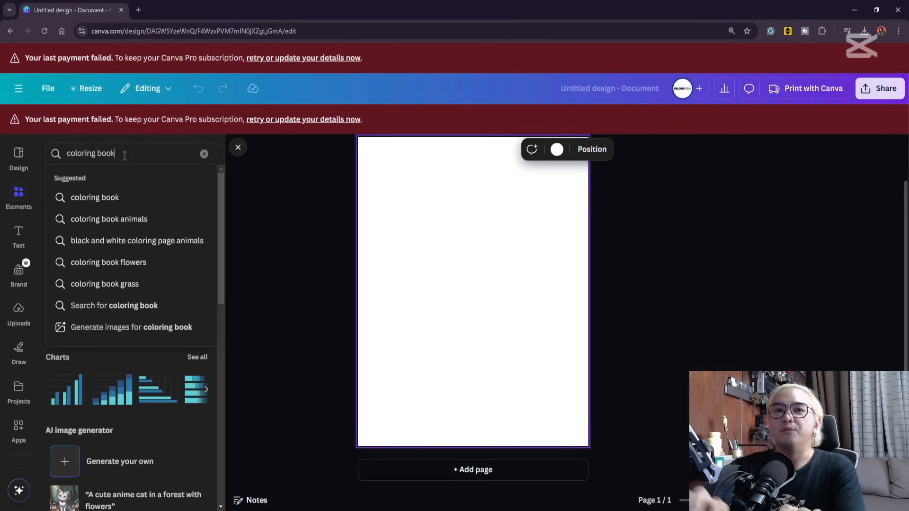
{"action": "key", "text": "Return"}
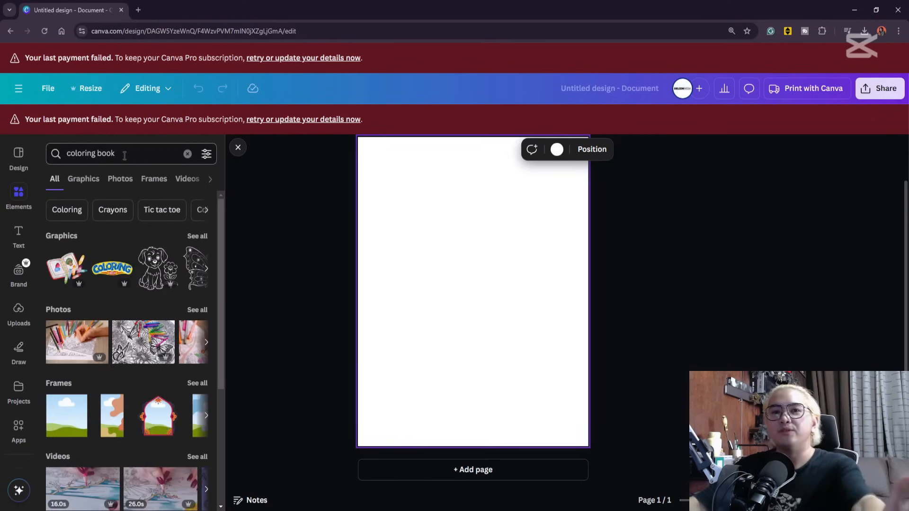
{"action": "left_click", "coordinate": [85, 180]}
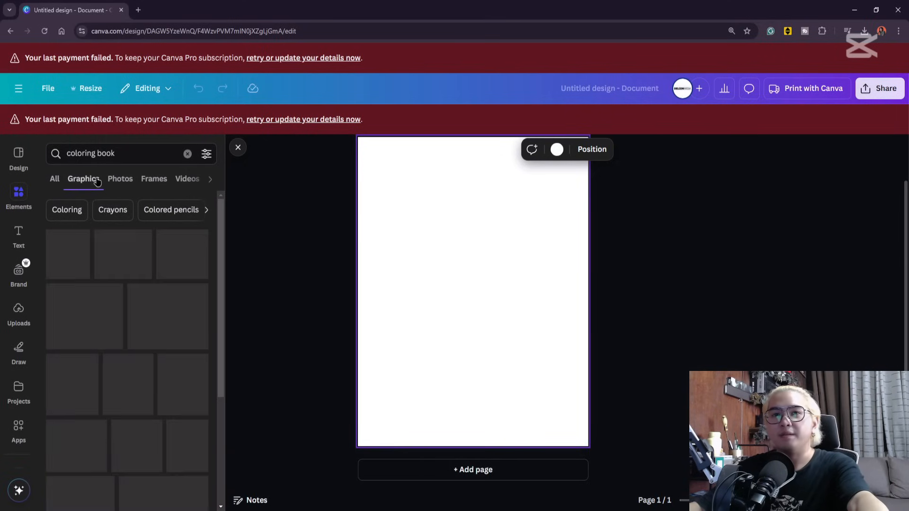
Step: Search the graphics for "coloring book fish" and add the striped fish outline to the page
{"action": "left_click", "coordinate": [136, 157]}
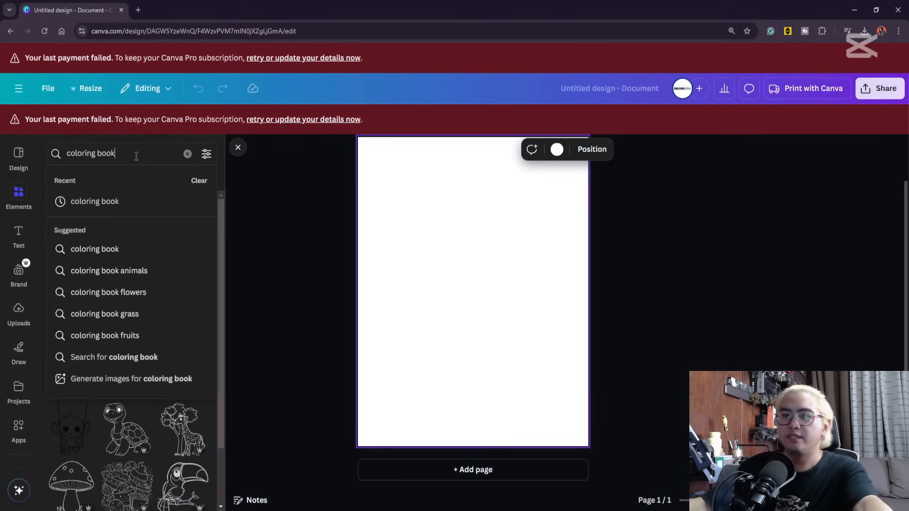
{"action": "type", "text": "fish"}
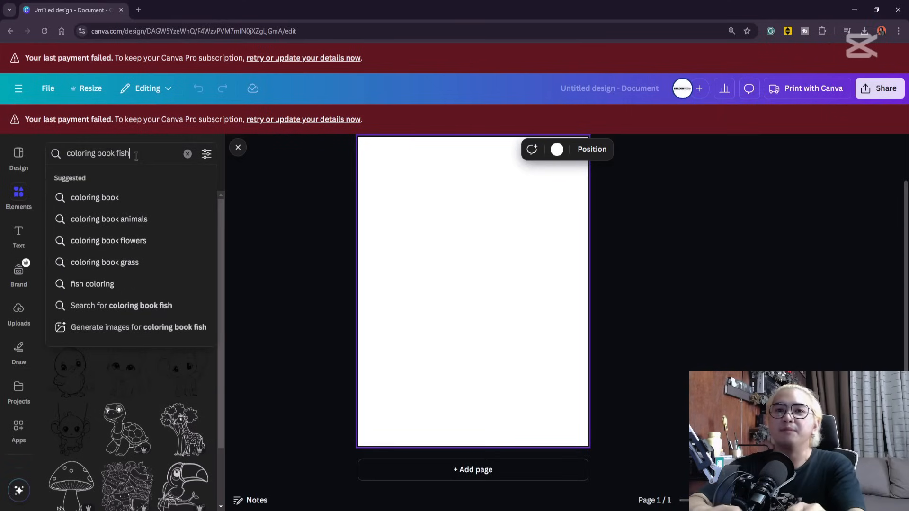
{"action": "key", "text": "Return"}
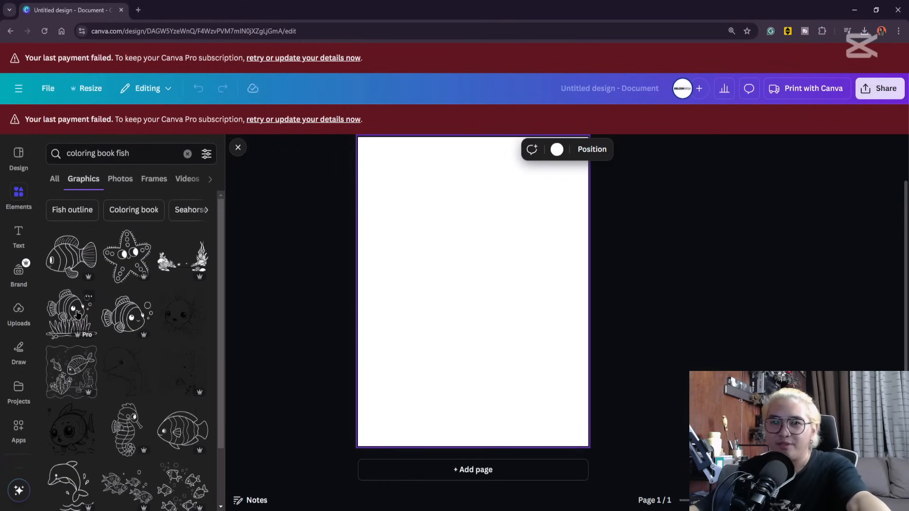
{"action": "left_click", "coordinate": [69, 260]}
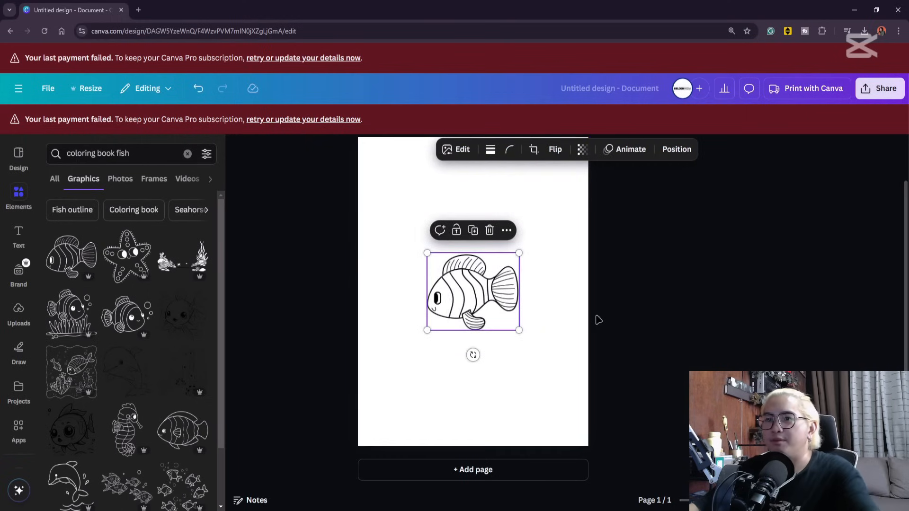
{"action": "left_click", "coordinate": [631, 289]}
Step: Enlarge the fish to about two thirds of the page width, keeping it in the middle of the page
{"action": "left_click", "coordinate": [511, 258]}
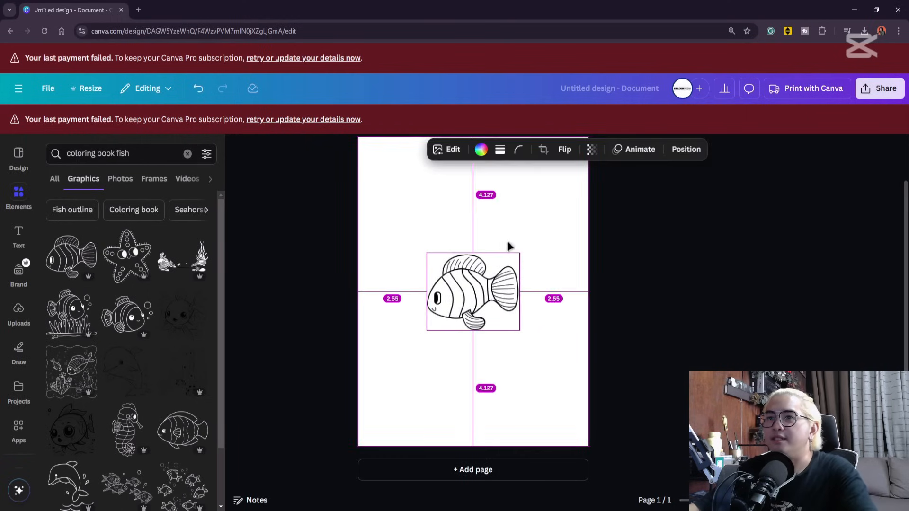
{"action": "left_click_drag", "start_coordinate": [520, 250], "coordinate": [551, 227]}
{"action": "left_click", "coordinate": [572, 300]}
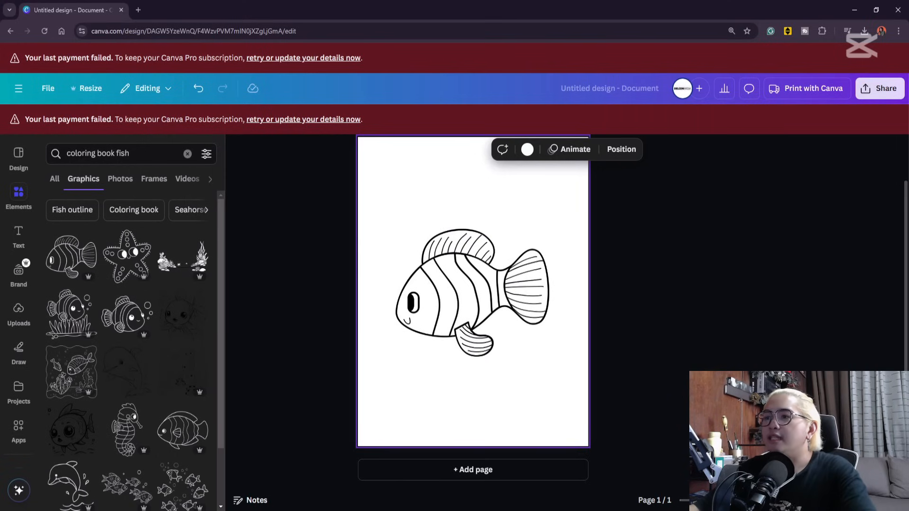
{"action": "left_click", "coordinate": [468, 315]}
{"action": "left_click", "coordinate": [625, 341]}
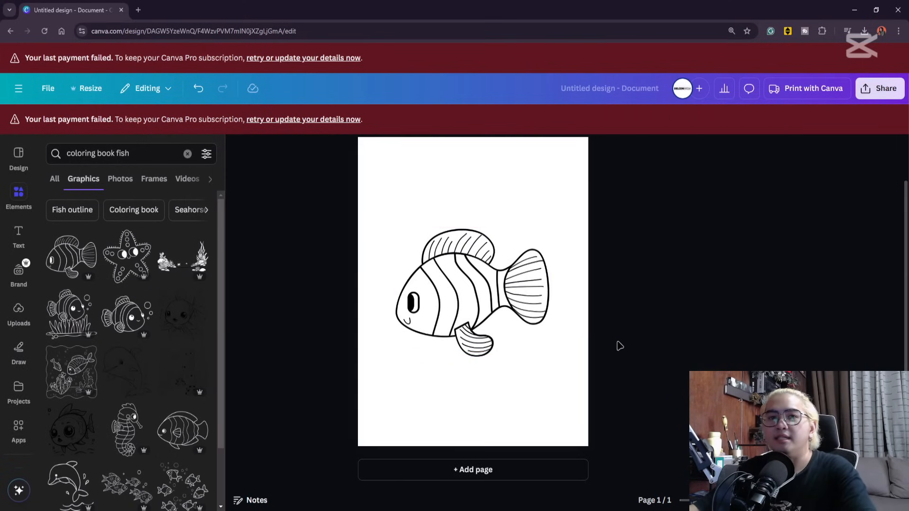
{"action": "left_click", "coordinate": [472, 291]}
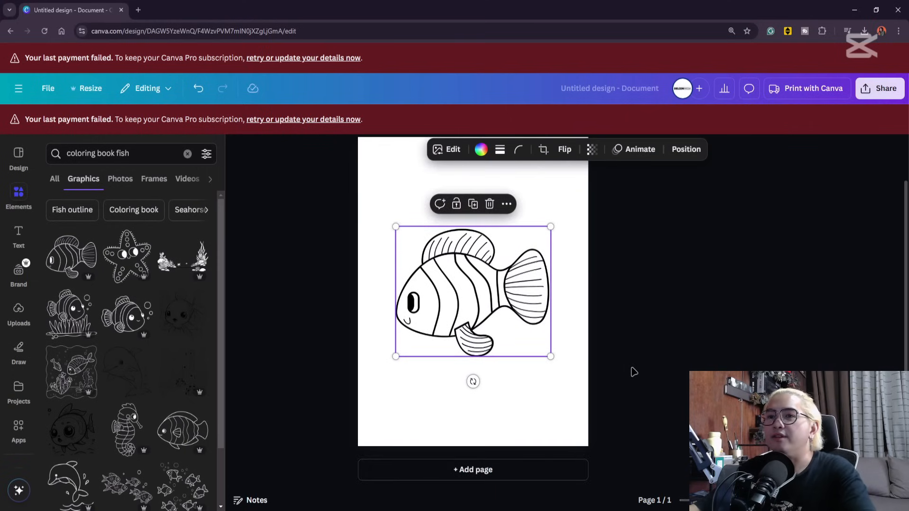
Step: Add the seabed graphic with corals and seaweed and fit it across the full width of the page's bottom edge
{"action": "left_click", "coordinate": [191, 262]}
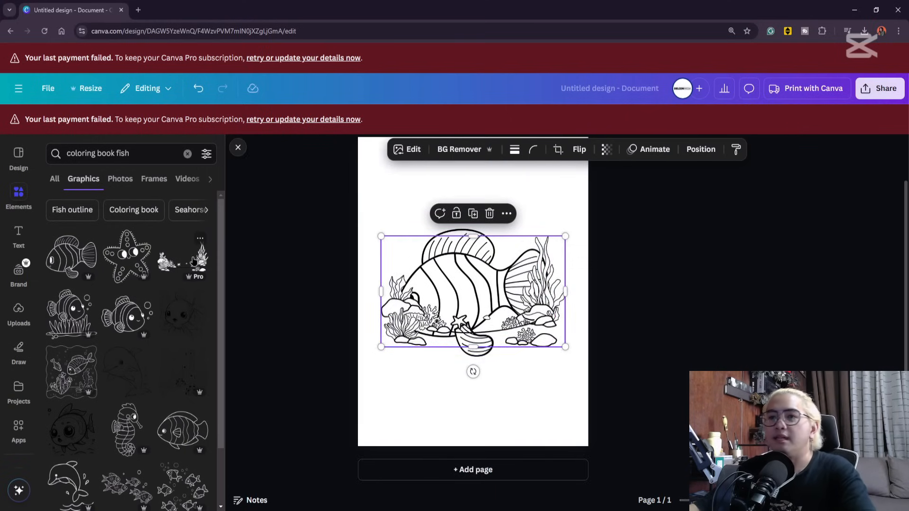
{"action": "left_click_drag", "start_coordinate": [552, 330], "coordinate": [529, 428]}
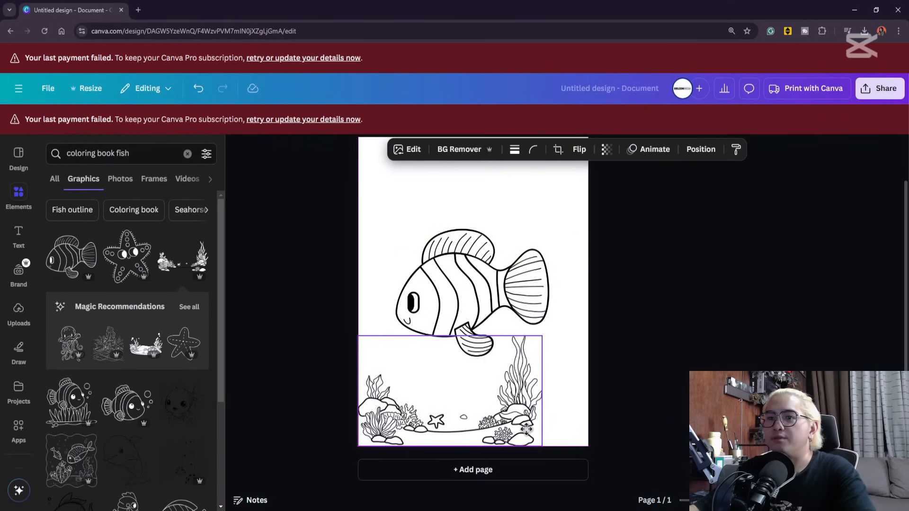
{"action": "left_click_drag", "start_coordinate": [542, 337], "coordinate": [600, 327]}
{"action": "left_click", "coordinate": [574, 234]}
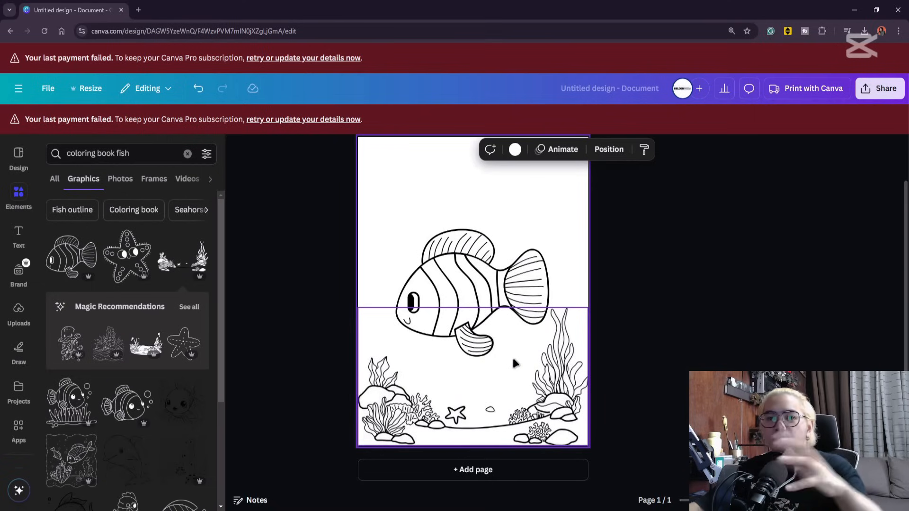
{"action": "left_click", "coordinate": [503, 430]}
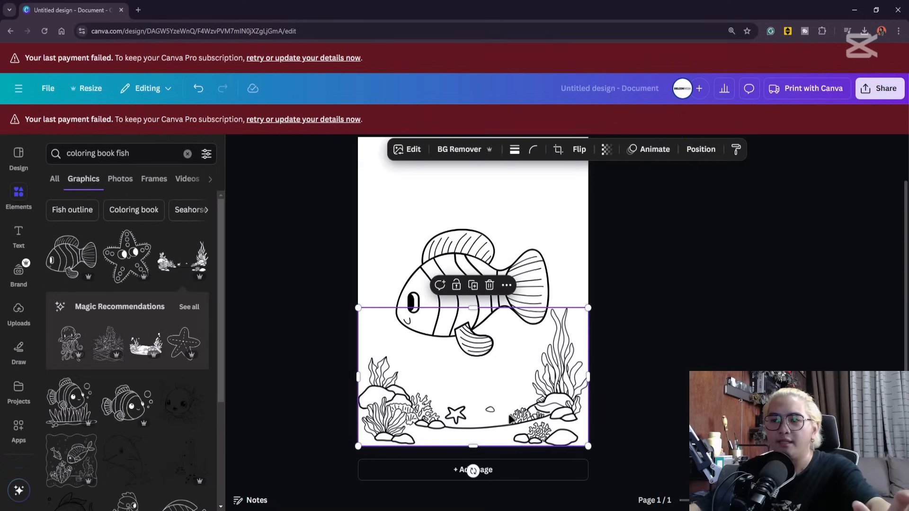
{"action": "left_click", "coordinate": [773, 312]}
Step: Change the graphics search to "coloring book bubble"
{"action": "double_click", "coordinate": [132, 157]}
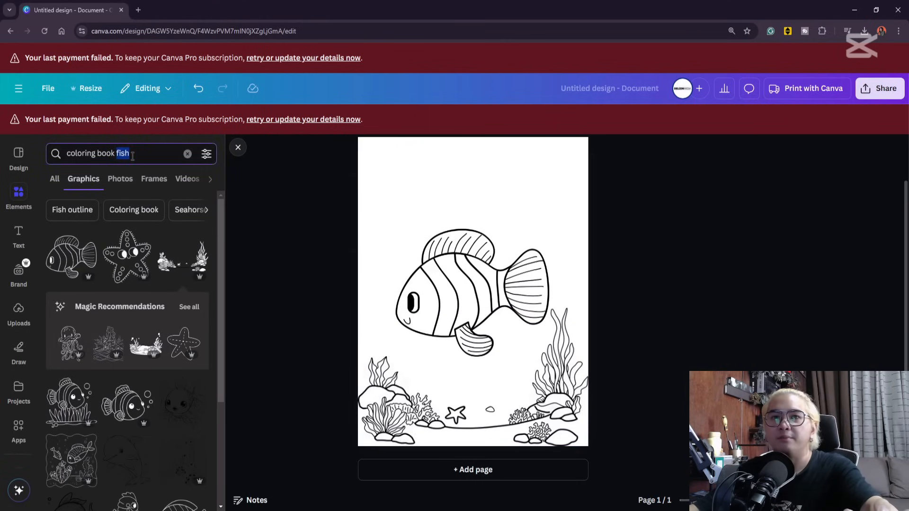
{"action": "type", "text": "bubble"}
{"action": "key", "text": "Return"}
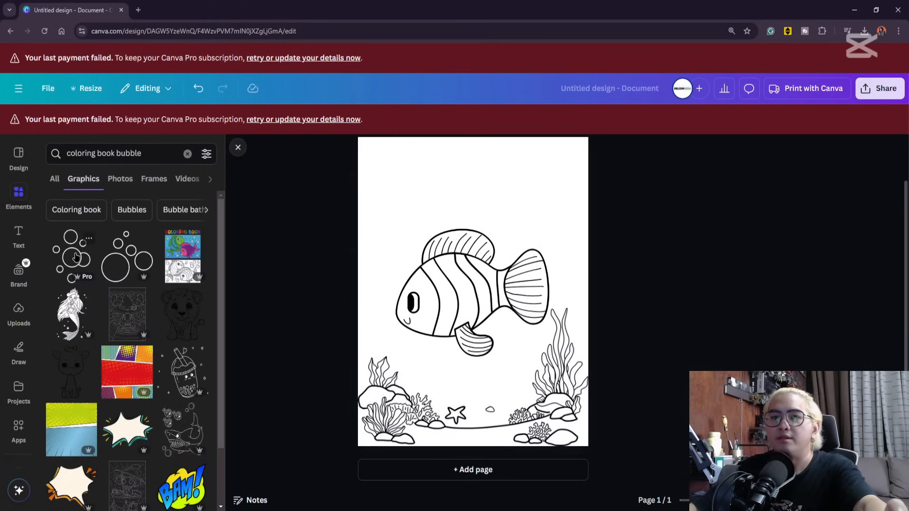
Step: Add the first bubble cluster, shrink it and place it just above and in front of the fish's face
{"action": "left_click", "coordinate": [76, 257]}
{"action": "left_click_drag", "start_coordinate": [477, 294], "coordinate": [410, 221]}
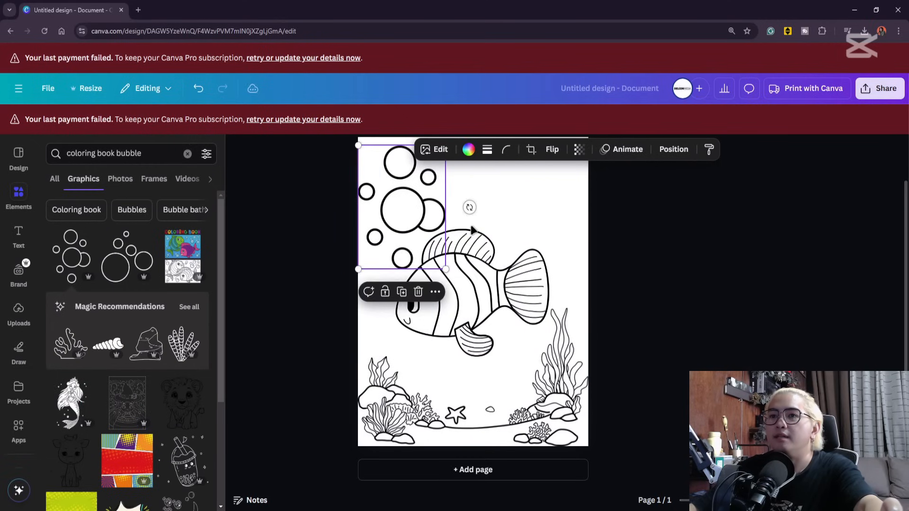
{"action": "scroll", "coordinate": [472, 230], "scroll_direction": "up", "scroll_amount": 2}
{"action": "left_click_drag", "start_coordinate": [445, 189], "coordinate": [392, 266]}
{"action": "left_click_drag", "start_coordinate": [378, 297], "coordinate": [384, 319]}
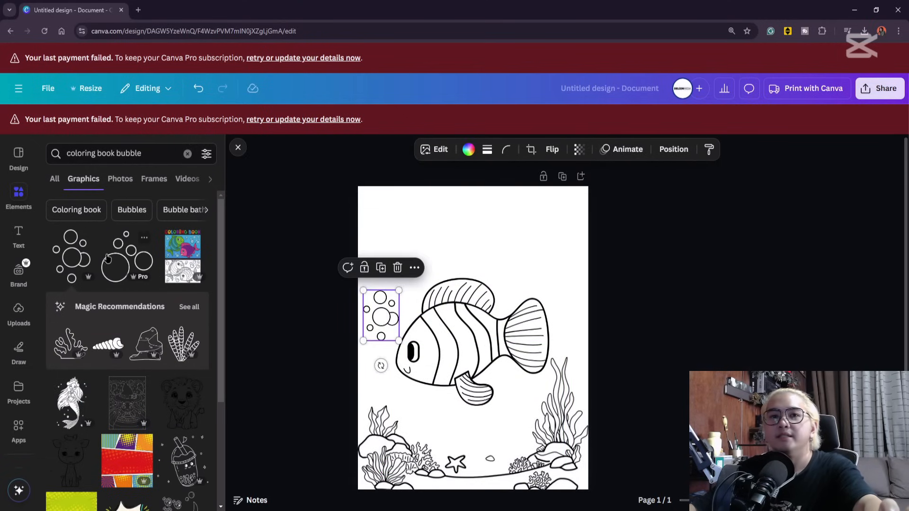
Step: Add the second bubble cluster, shrink it and place it above the fish's tail near the page's upper right
{"action": "left_click", "coordinate": [121, 262]}
{"action": "left_click_drag", "start_coordinate": [503, 292], "coordinate": [543, 244]}
{"action": "left_click_drag", "start_coordinate": [533, 269], "coordinate": [548, 249]}
{"action": "left_click", "coordinate": [667, 304]}
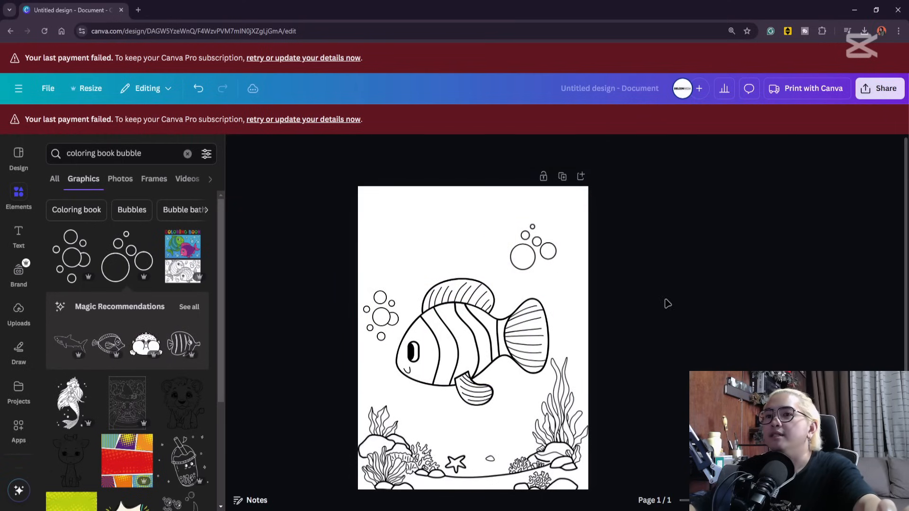
{"action": "scroll", "coordinate": [651, 305], "scroll_direction": "down", "scroll_amount": 1}
{"action": "scroll", "coordinate": [651, 306], "scroll_direction": "up", "scroll_amount": 1}
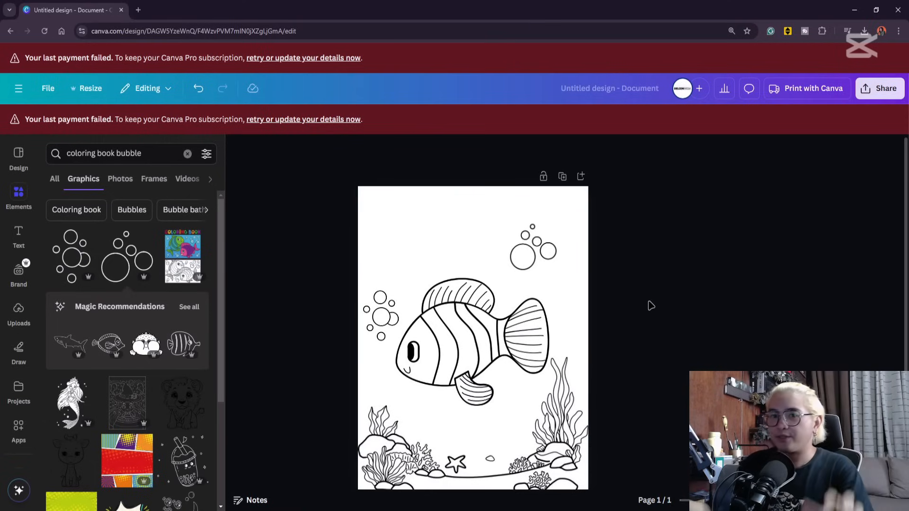
Step: Add a second page to the document and change the graphics search to "coloring book fish"
{"action": "scroll", "coordinate": [650, 305], "scroll_direction": "down", "scroll_amount": 1}
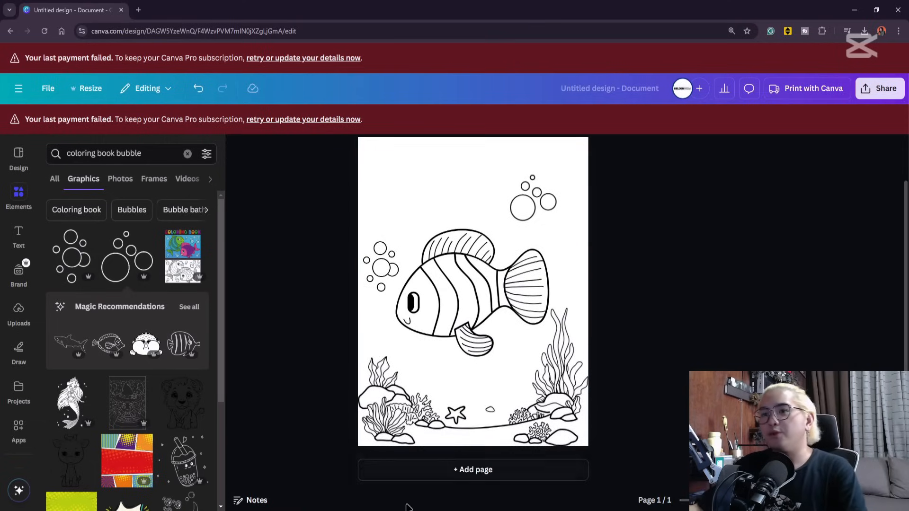
{"action": "left_click", "coordinate": [449, 474]}
{"action": "left_click", "coordinate": [135, 156]}
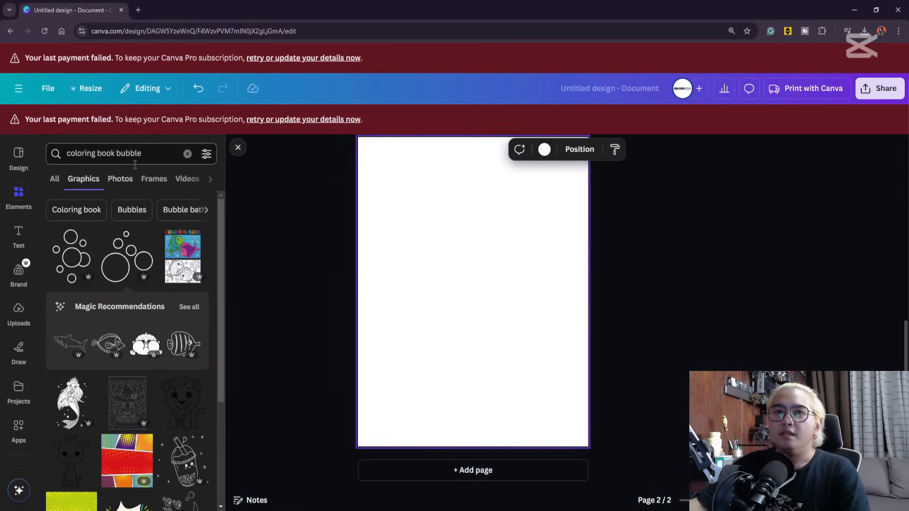
{"action": "double_click", "coordinate": [136, 156]}
{"action": "type", "text": "fish"}
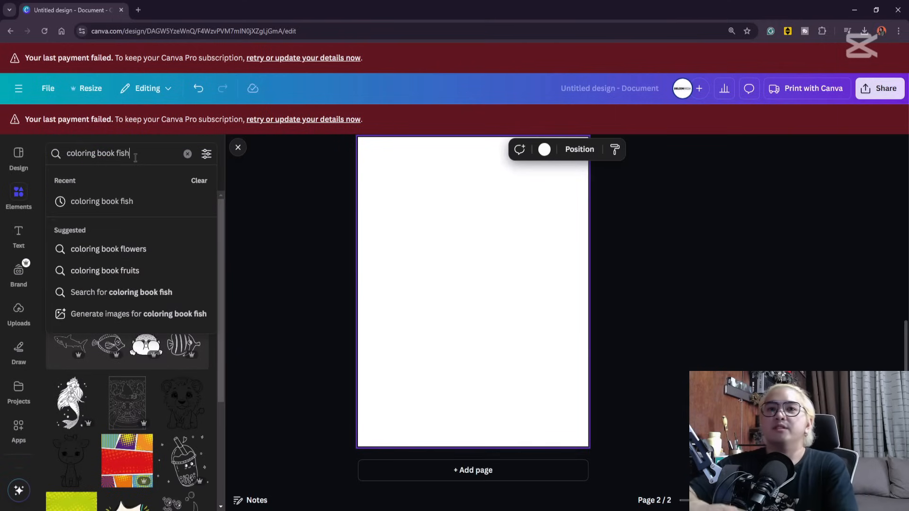
{"action": "key", "text": "Return"}
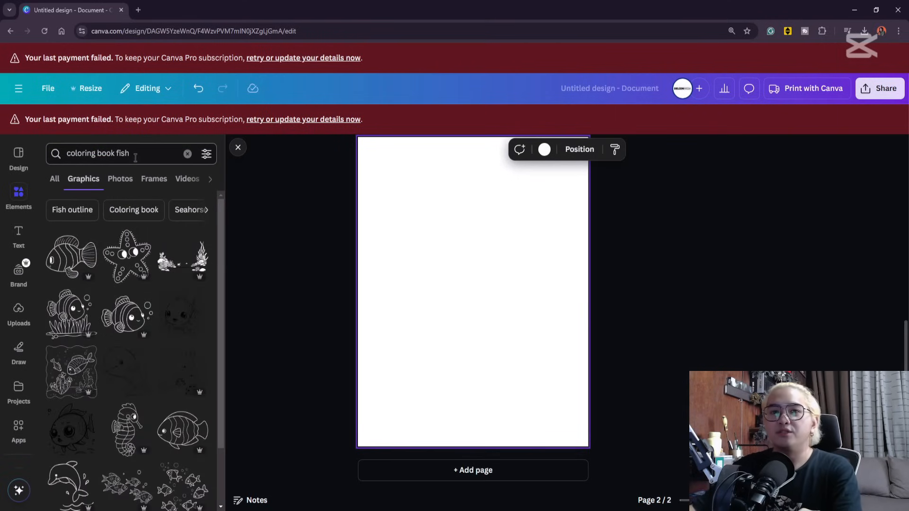
{"action": "scroll", "coordinate": [134, 332], "scroll_direction": "down", "scroll_amount": 5}
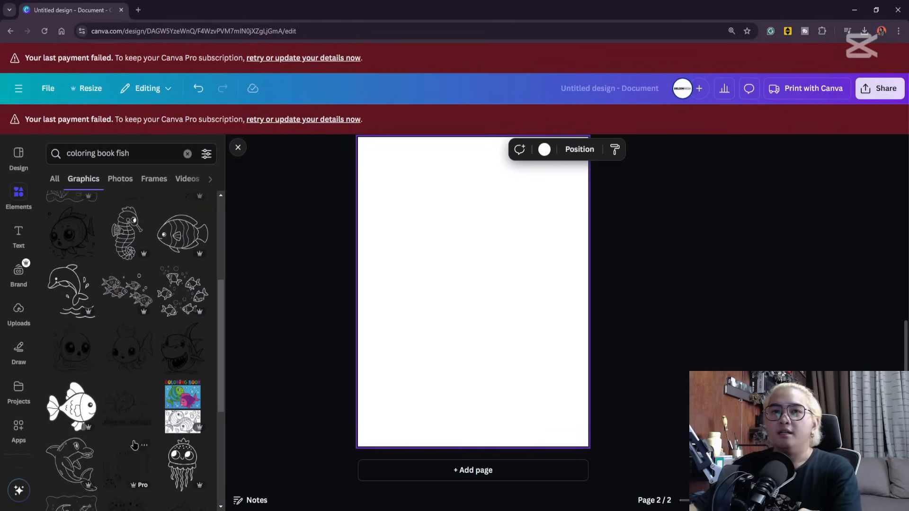
{"action": "scroll", "coordinate": [137, 426], "scroll_direction": "up", "scroll_amount": 5}
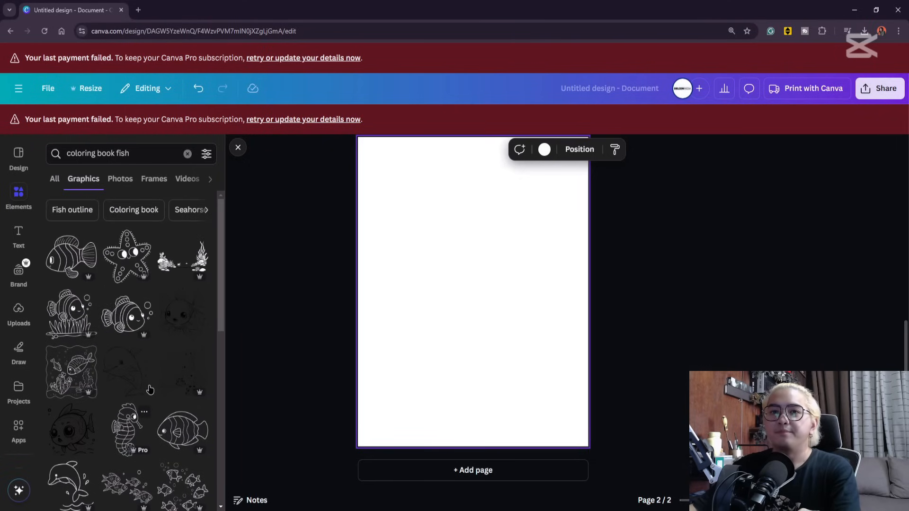
{"action": "scroll", "coordinate": [149, 389], "scroll_direction": "down", "scroll_amount": 2}
{"action": "left_click", "coordinate": [189, 468]}
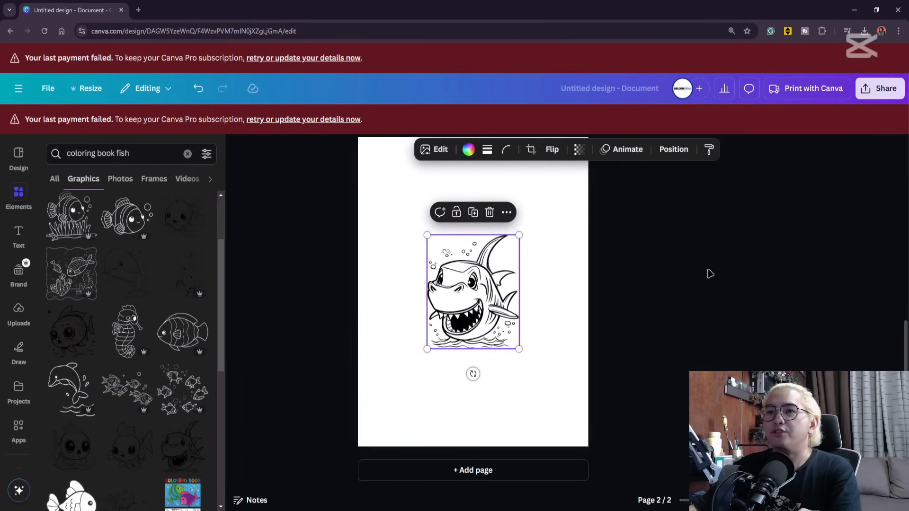
{"action": "left_click_drag", "start_coordinate": [518, 235], "coordinate": [587, 230]}
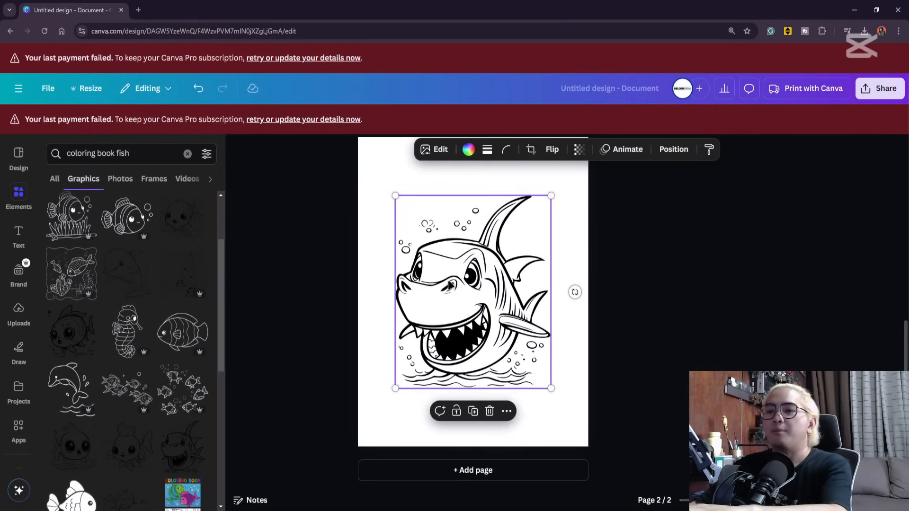
{"action": "key", "text": "Delete"}
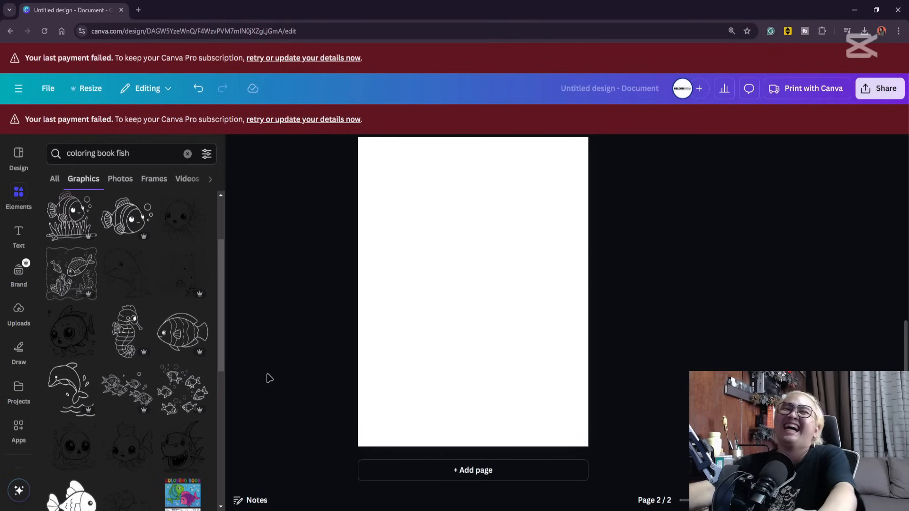
Step: Add the dolphin graphic with bubbles to page 2 and enlarge it to fill most of the page's middle
{"action": "left_click", "coordinate": [128, 274]}
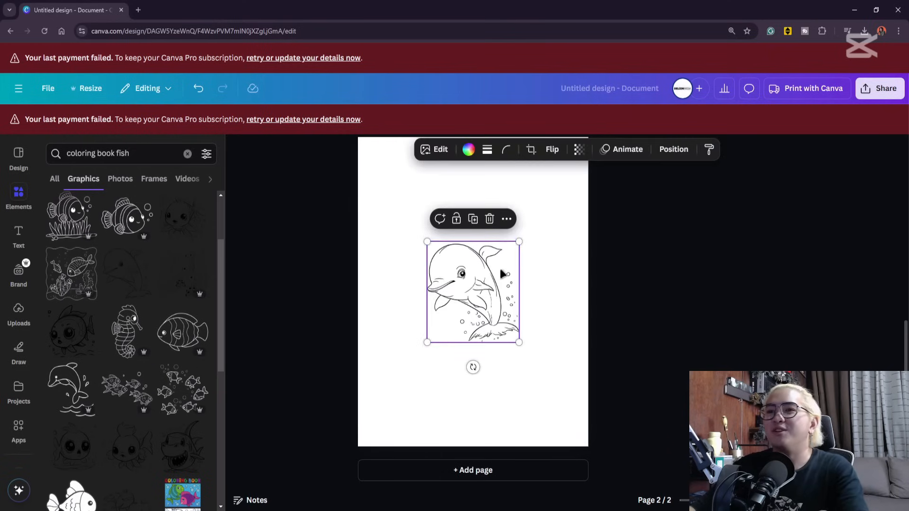
{"action": "left_click_drag", "start_coordinate": [519, 243], "coordinate": [585, 218]}
{"action": "left_click", "coordinate": [675, 343]}
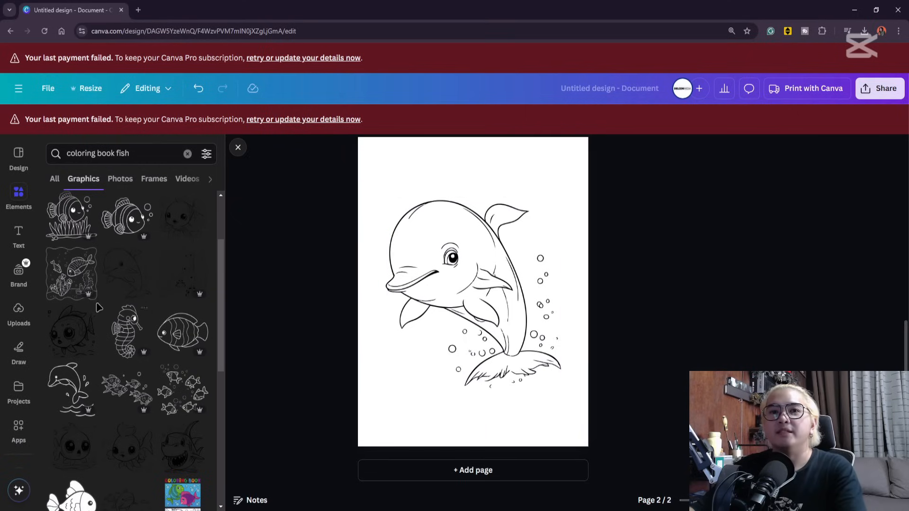
Step: Change the graphics search to "coloring book bubble"
{"action": "scroll", "coordinate": [107, 387], "scroll_direction": "down", "scroll_amount": 3}
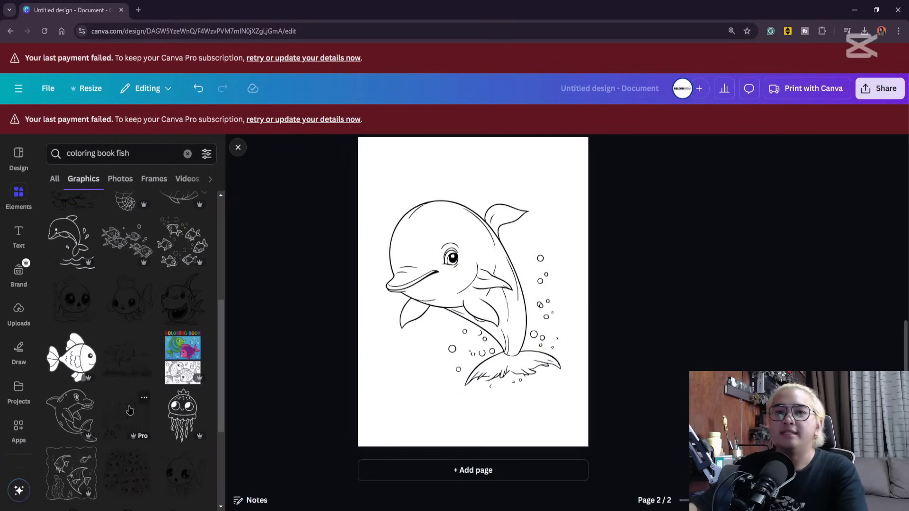
{"action": "scroll", "coordinate": [121, 446], "scroll_direction": "down", "scroll_amount": 2}
{"action": "scroll", "coordinate": [123, 444], "scroll_direction": "up", "scroll_amount": 8}
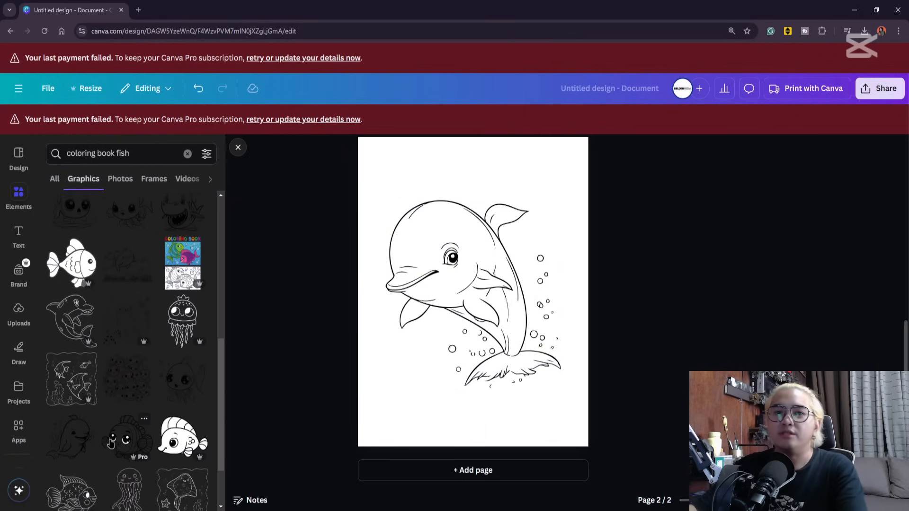
{"action": "left_click", "coordinate": [430, 361]}
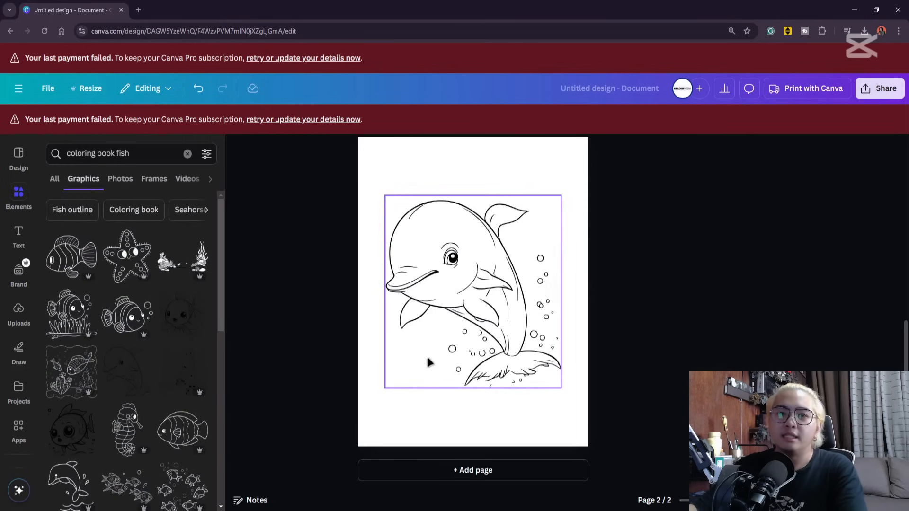
{"action": "scroll", "coordinate": [473, 310], "scroll_direction": "up", "scroll_amount": 4}
{"action": "scroll", "coordinate": [481, 280], "scroll_direction": "up", "scroll_amount": 2}
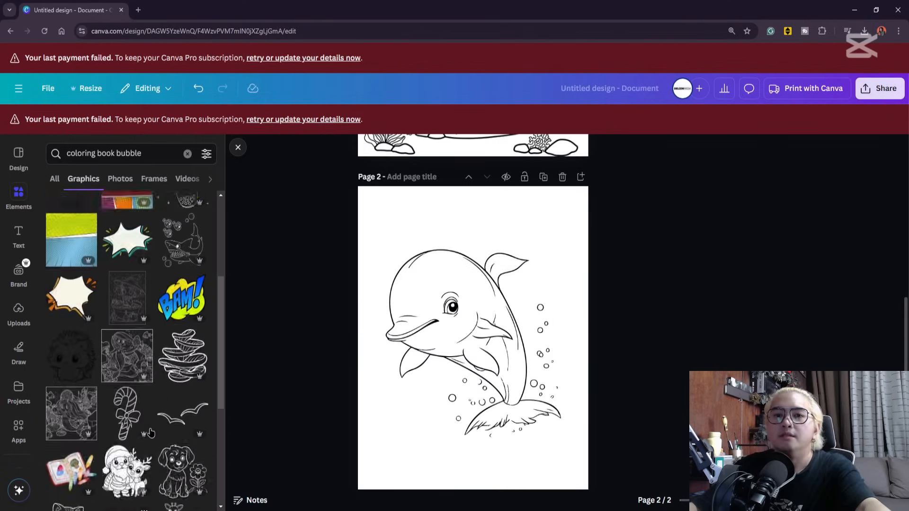
{"action": "scroll", "coordinate": [151, 432], "scroll_direction": "up", "scroll_amount": 2}
{"action": "scroll", "coordinate": [151, 432], "scroll_direction": "up", "scroll_amount": 3}
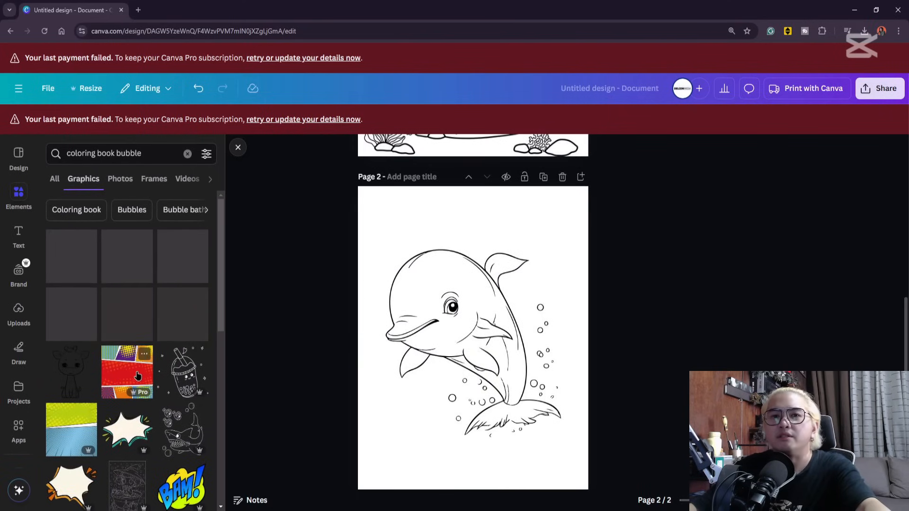
Step: Add two bubble clusters to page 2, one beside the dolphin's dorsal fin and the other in the page's upper-left corner
{"action": "left_click", "coordinate": [127, 256]}
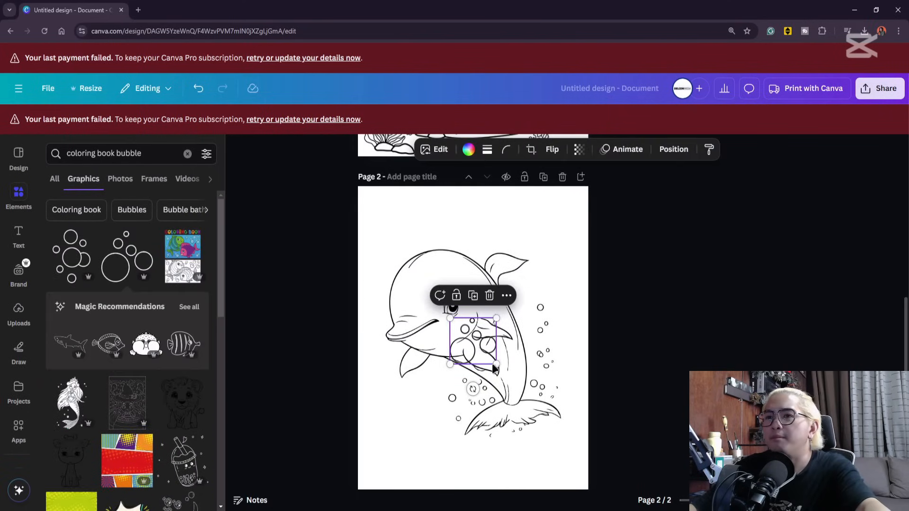
{"action": "left_click_drag", "start_coordinate": [473, 341], "coordinate": [559, 260]}
{"action": "left_click", "coordinate": [71, 256]}
{"action": "left_click_drag", "start_coordinate": [469, 339], "coordinate": [382, 222]}
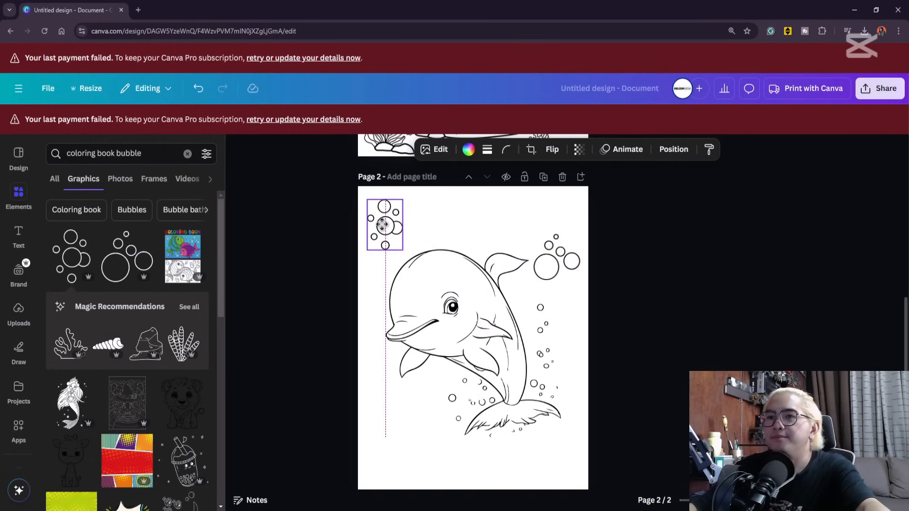
{"action": "left_click", "coordinate": [313, 197]}
Step: Change the graphics search to "coloring book sea weed"
{"action": "type", "text": "sea"}
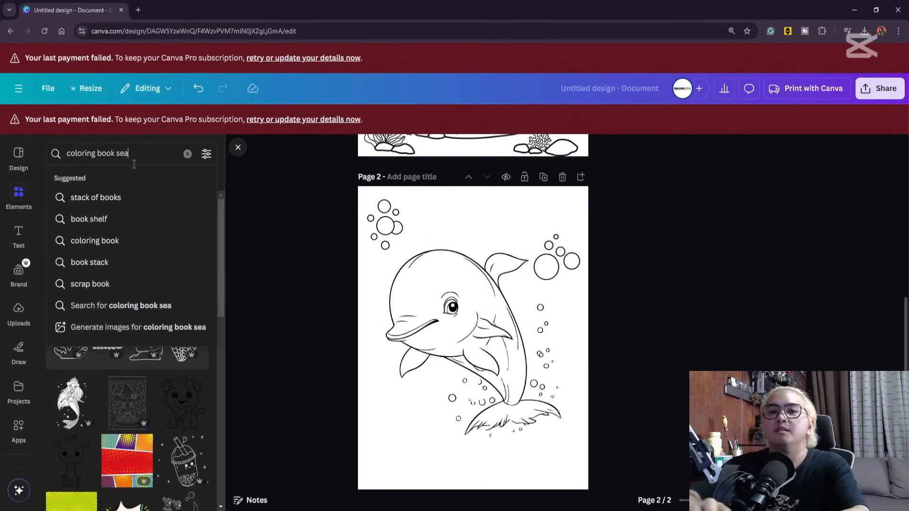
{"action": "type", "text": " weed"}
{"action": "key", "text": "Return"}
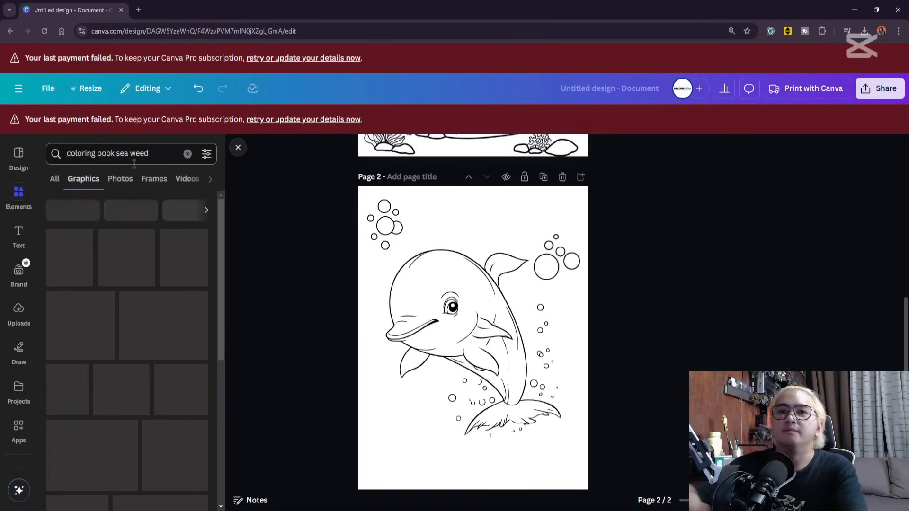
Step: Add two branching coral graphics and enlarge them into the lower-left and lower-right corners of the dolphin page
{"action": "left_click", "coordinate": [72, 262]}
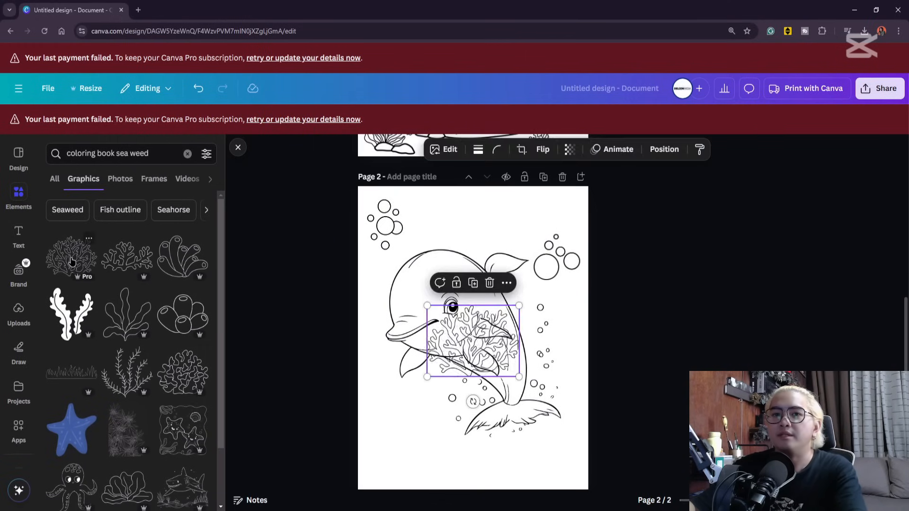
{"action": "scroll", "coordinate": [547, 379], "scroll_direction": "down", "scroll_amount": 2}
{"action": "left_click_drag", "start_coordinate": [465, 282], "coordinate": [381, 411]}
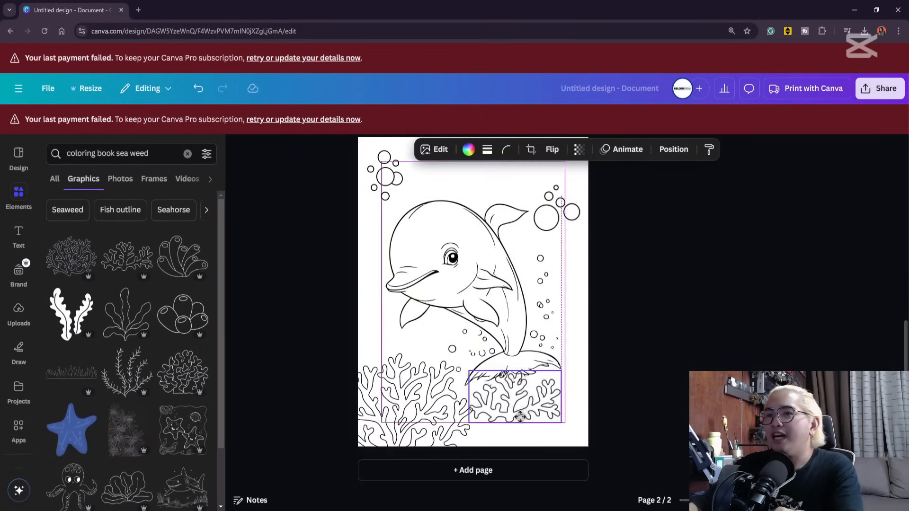
{"action": "left_click_drag", "start_coordinate": [544, 416], "coordinate": [574, 428]}
{"action": "left_click", "coordinate": [727, 302]}
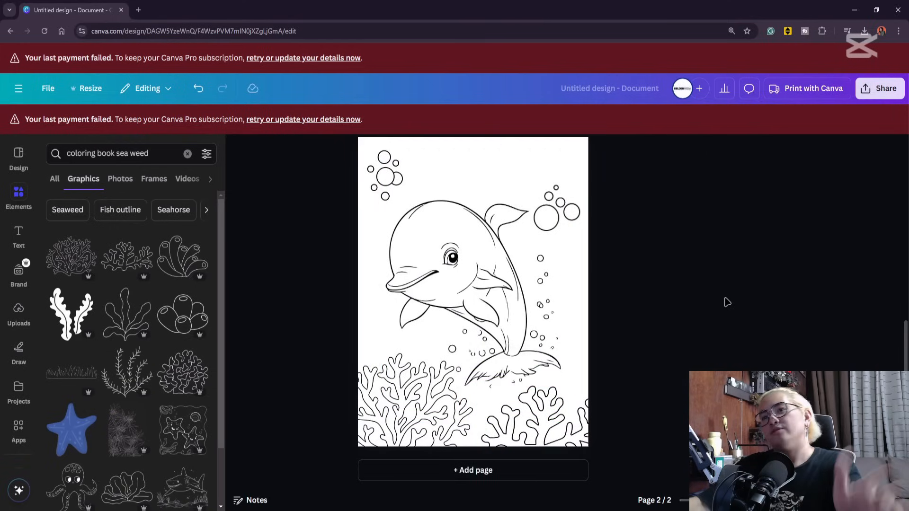
{"action": "scroll", "coordinate": [725, 301], "scroll_direction": "up", "scroll_amount": 3}
{"action": "scroll", "coordinate": [724, 300], "scroll_direction": "down", "scroll_amount": 3}
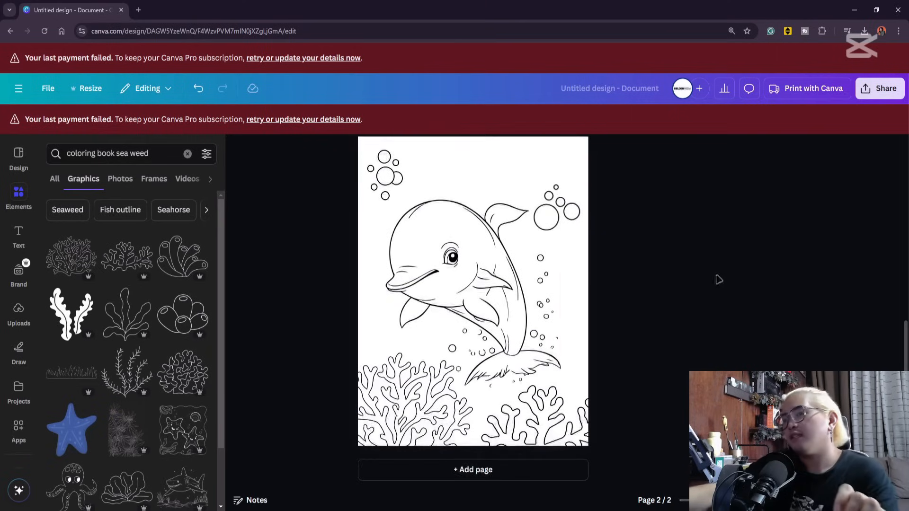
{"action": "left_click", "coordinate": [442, 264]}
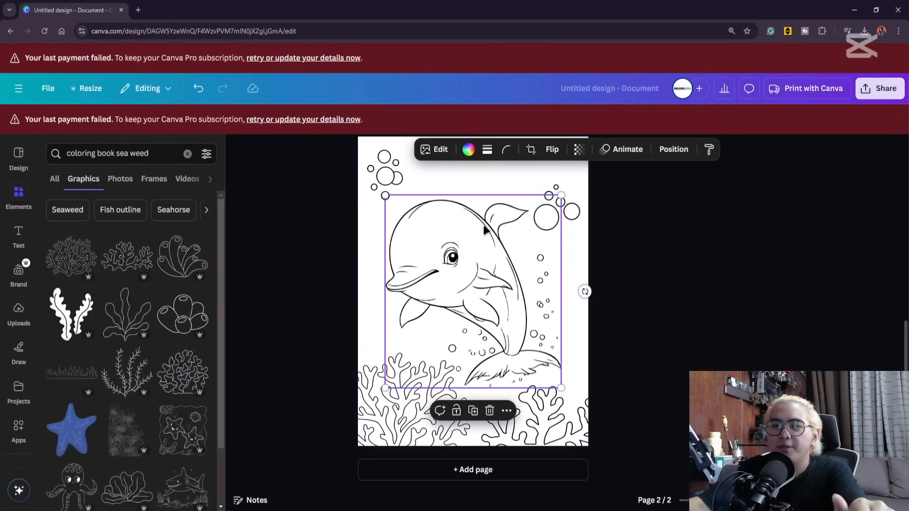
{"action": "scroll", "coordinate": [647, 417], "scroll_direction": "up", "scroll_amount": 3}
{"action": "scroll", "coordinate": [647, 417], "scroll_direction": "down", "scroll_amount": 3}
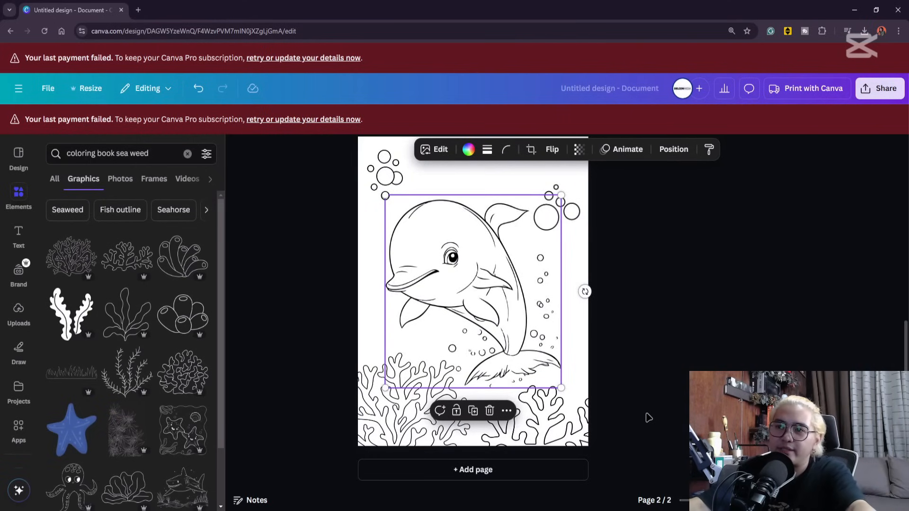
Step: Add a third blank page and move it up to become the document's first page
{"action": "left_click", "coordinate": [490, 471]}
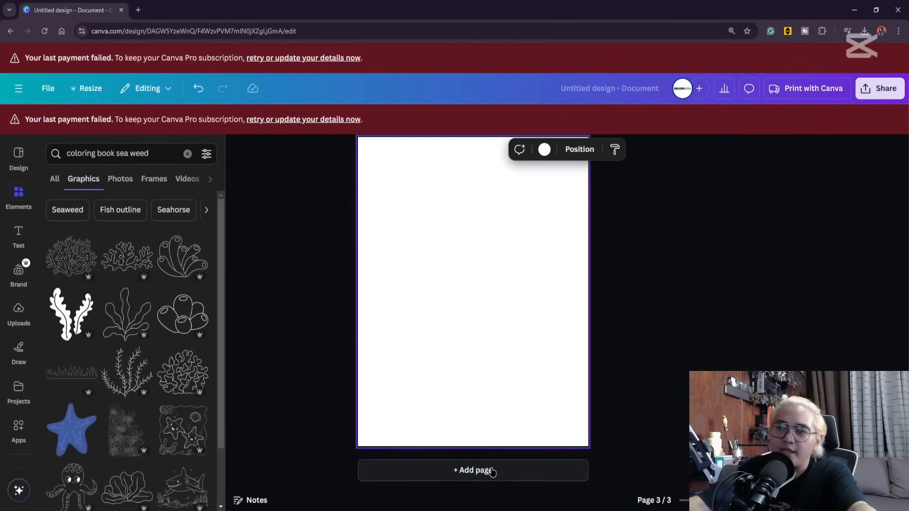
{"action": "scroll", "coordinate": [608, 457], "scroll_direction": "up", "scroll_amount": 15}
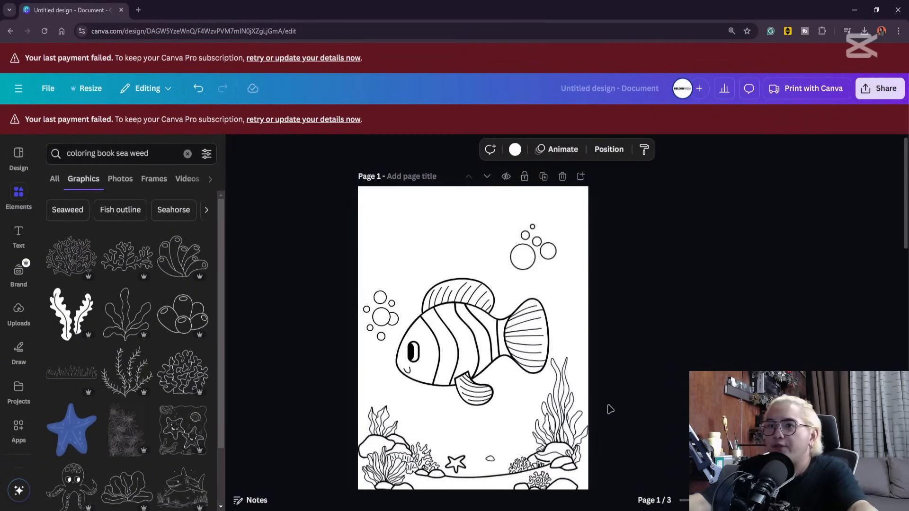
{"action": "scroll", "coordinate": [610, 409], "scroll_direction": "down", "scroll_amount": 15}
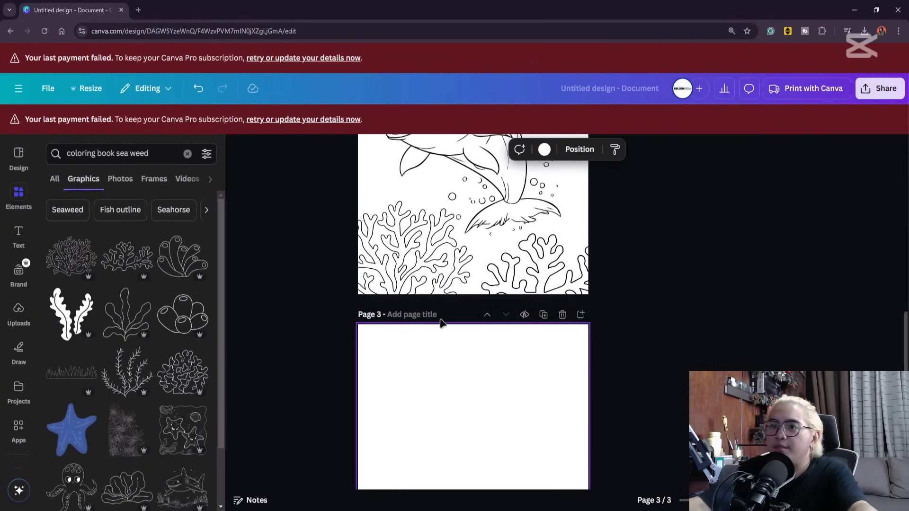
{"action": "left_click", "coordinate": [487, 315]}
{"action": "left_click", "coordinate": [487, 315]}
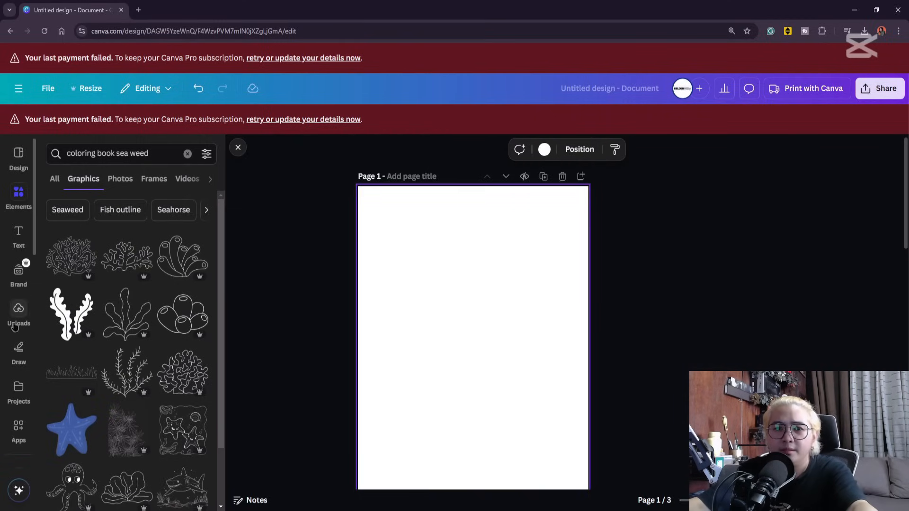
Step: Find the Magic Media app among the available apps and open its image generator
{"action": "left_click", "coordinate": [18, 428]}
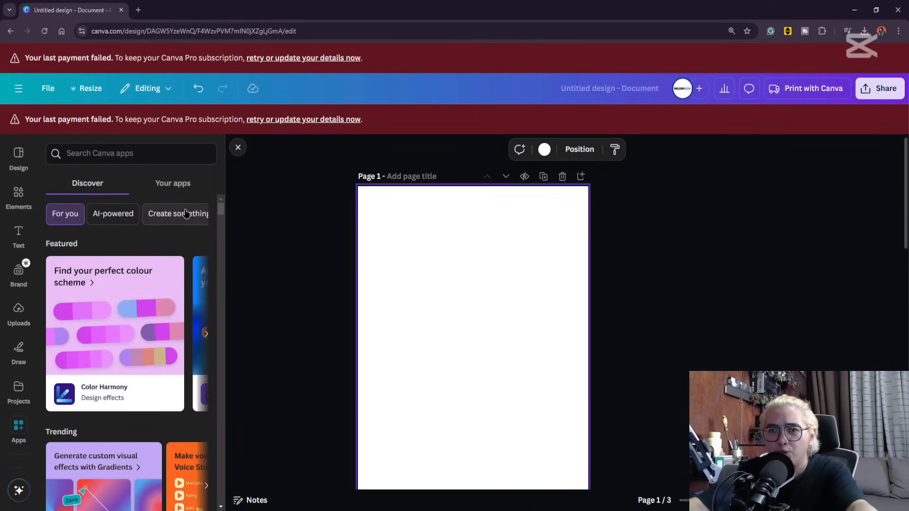
{"action": "scroll", "coordinate": [181, 313], "scroll_direction": "down", "scroll_amount": 5}
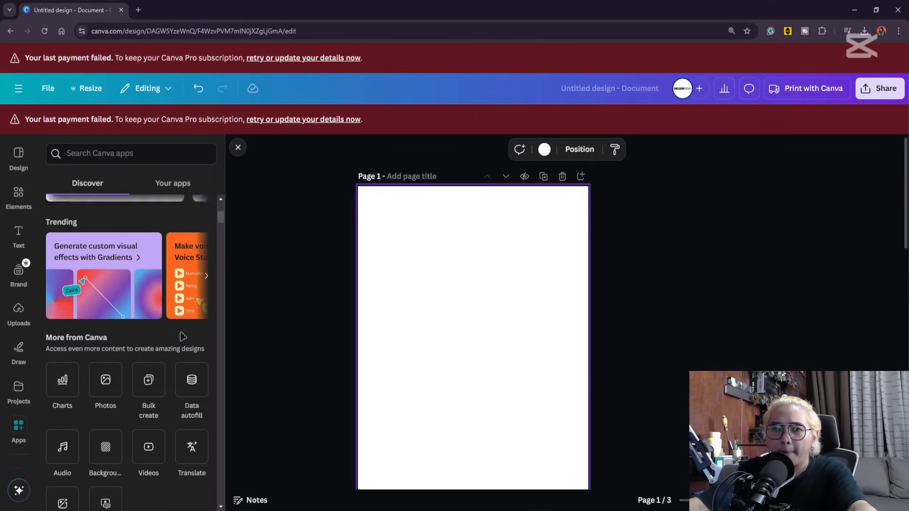
{"action": "scroll", "coordinate": [182, 336], "scroll_direction": "down", "scroll_amount": 3}
{"action": "left_click", "coordinate": [69, 424]}
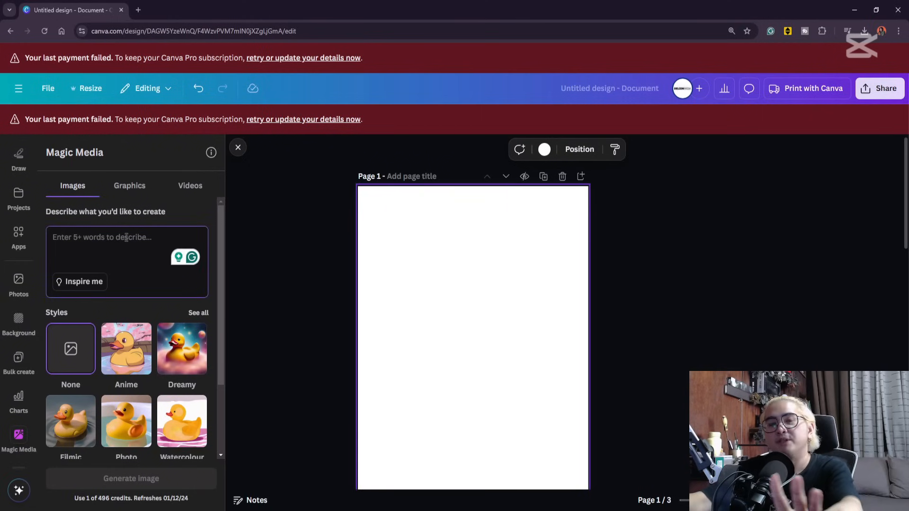
{"action": "type", "text": "s"}
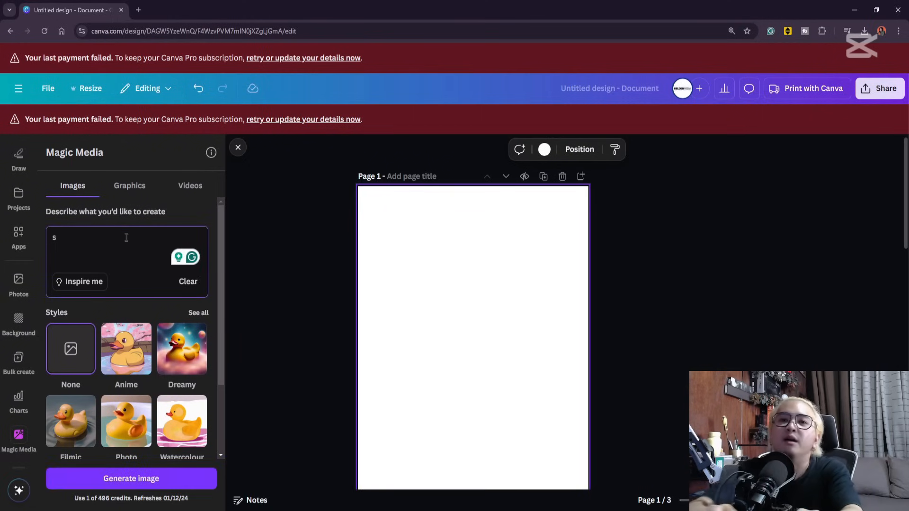
{"action": "key", "text": "BackSpace"}
{"action": "type", "text": "sea"}
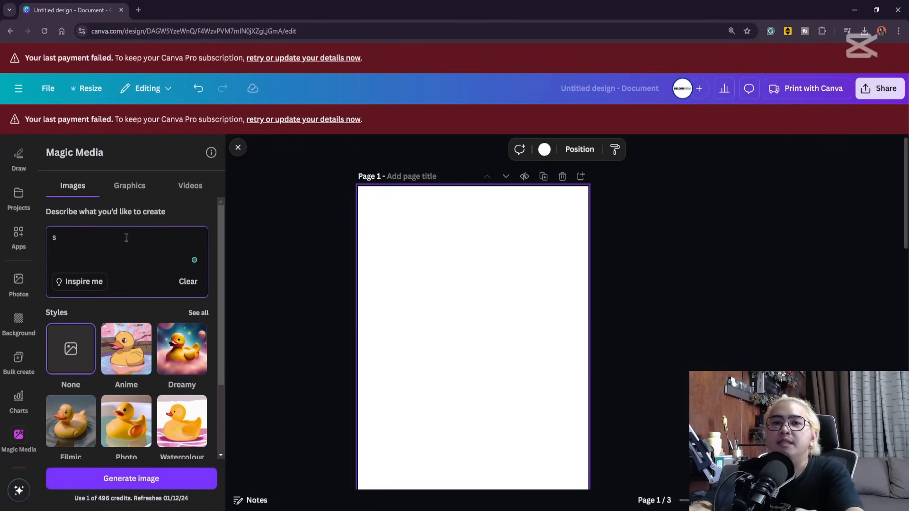
{"action": "key", "text": "BackSpace"}
{"action": "type", "text": "sea"}
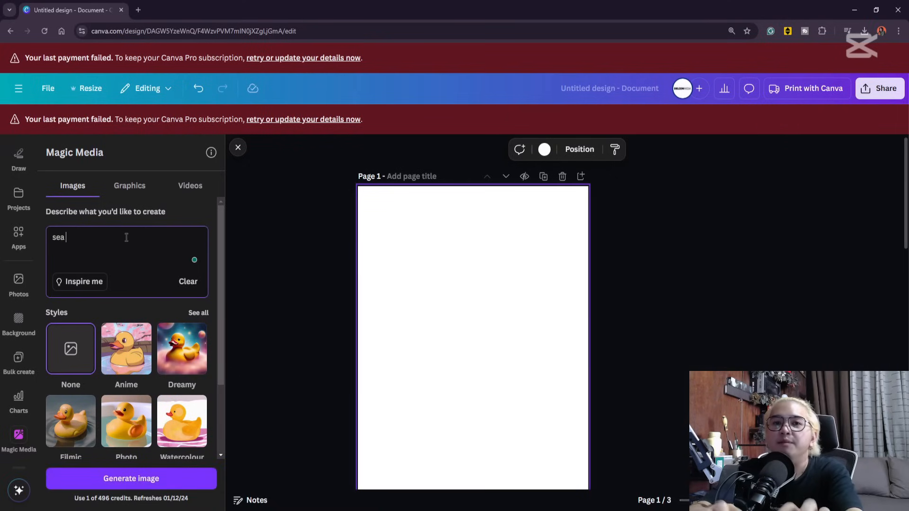
{"action": "type", "text": " b"}
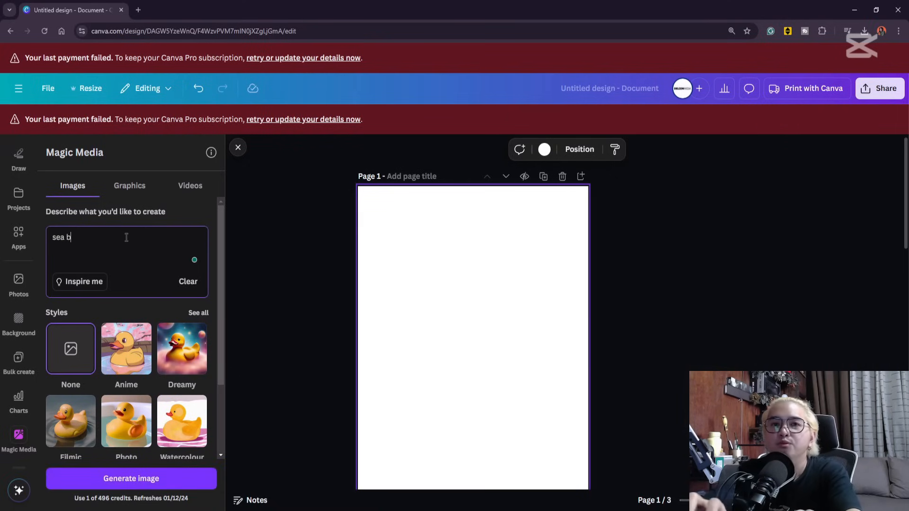
{"action": "key", "text": "BackSpace"}
{"action": "key", "text": "BackSpace"}
{"action": "type", "text": "u"}
{"action": "key", "text": "BackSpace"}
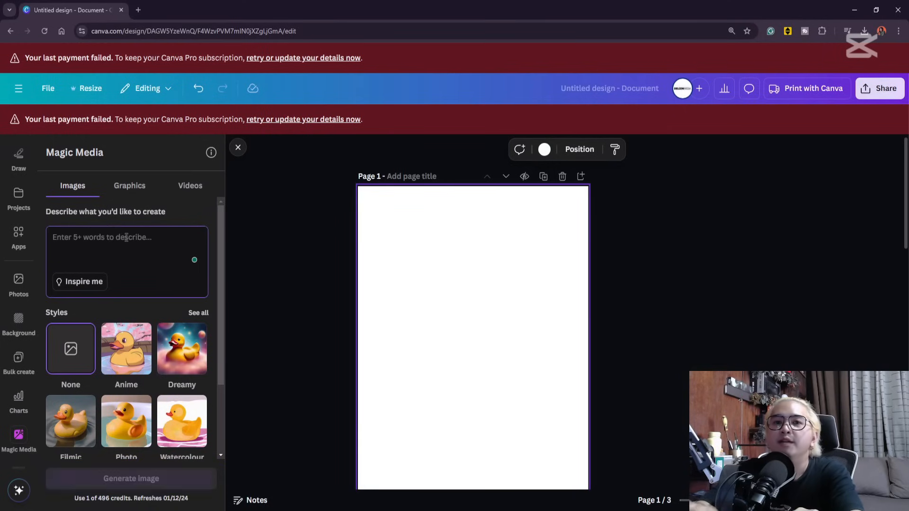
Step: Generate Magic Media images from the prompt "under the sea, blue, background"
{"action": "type", "text": "under the sea, blue,"}
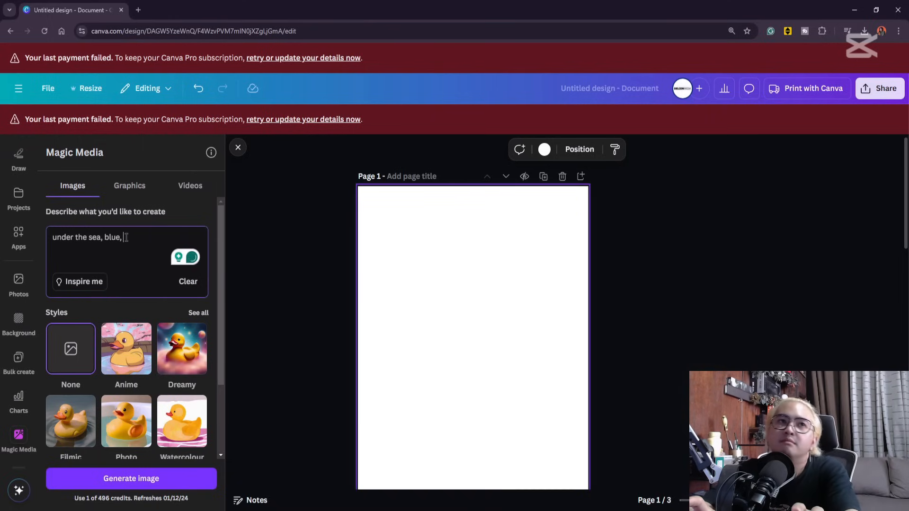
{"action": "type", "text": "background"}
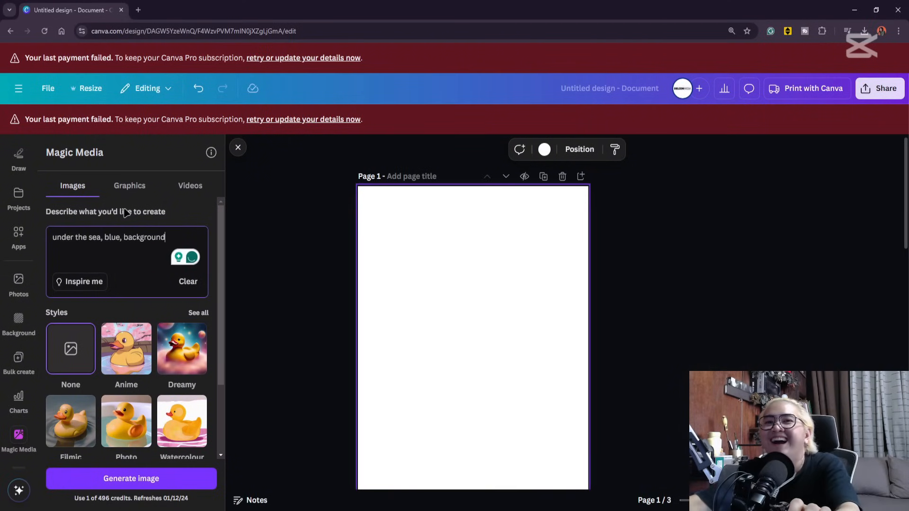
{"action": "left_click", "coordinate": [137, 188]}
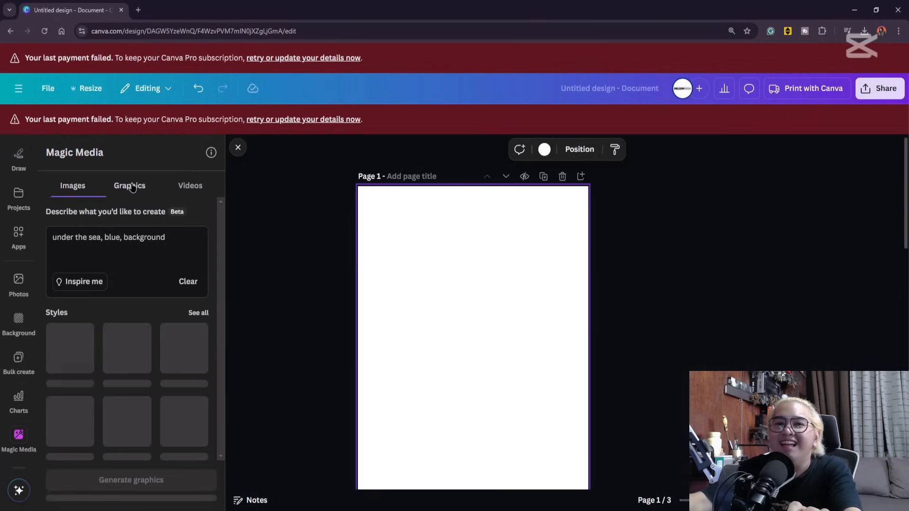
{"action": "left_click", "coordinate": [74, 184]}
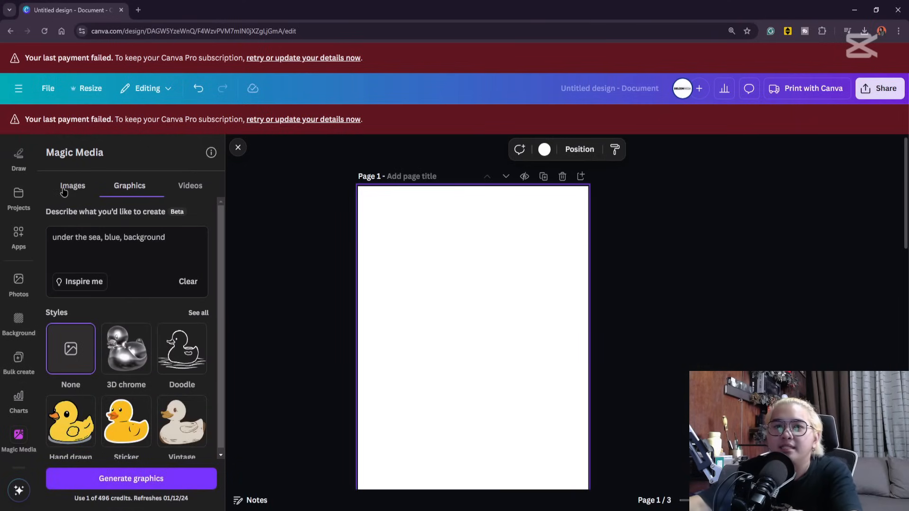
{"action": "left_click", "coordinate": [135, 479]}
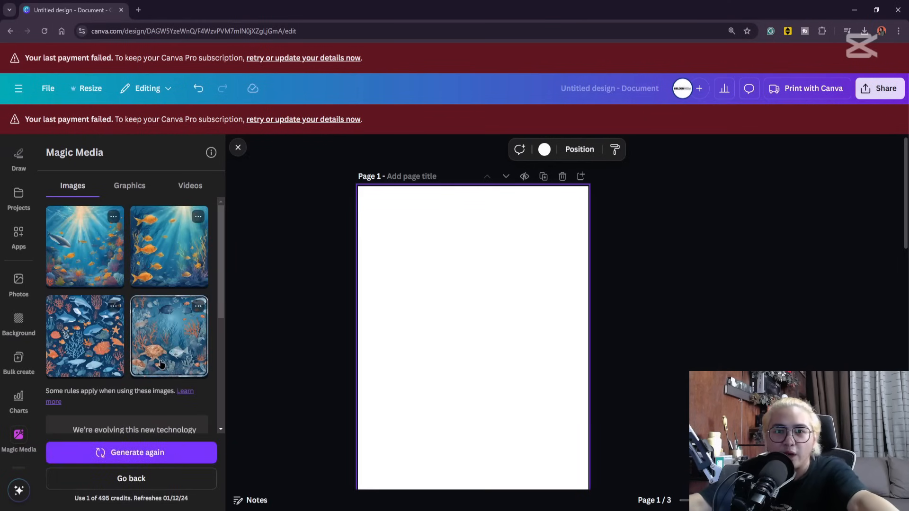
Step: Add the generated image with the turtle and the silver fish to the first page and set it as the page background
{"action": "scroll", "coordinate": [246, 397], "scroll_direction": "down", "scroll_amount": 1}
{"action": "scroll", "coordinate": [243, 384], "scroll_direction": "up", "scroll_amount": 1}
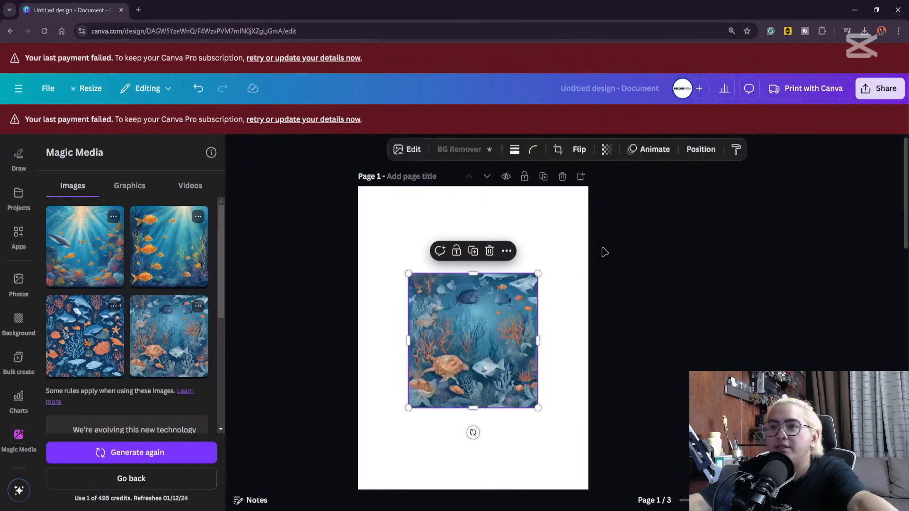
{"action": "right_click", "coordinate": [431, 350]}
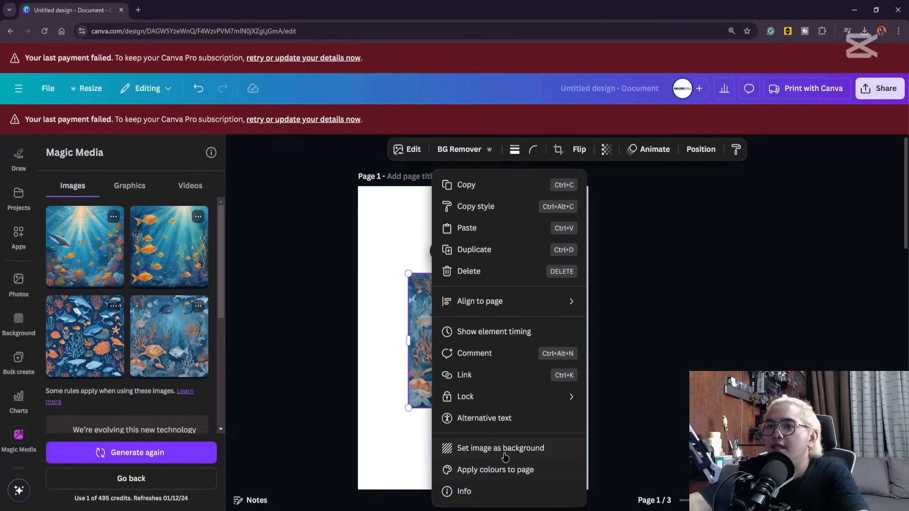
{"action": "left_click", "coordinate": [502, 454]}
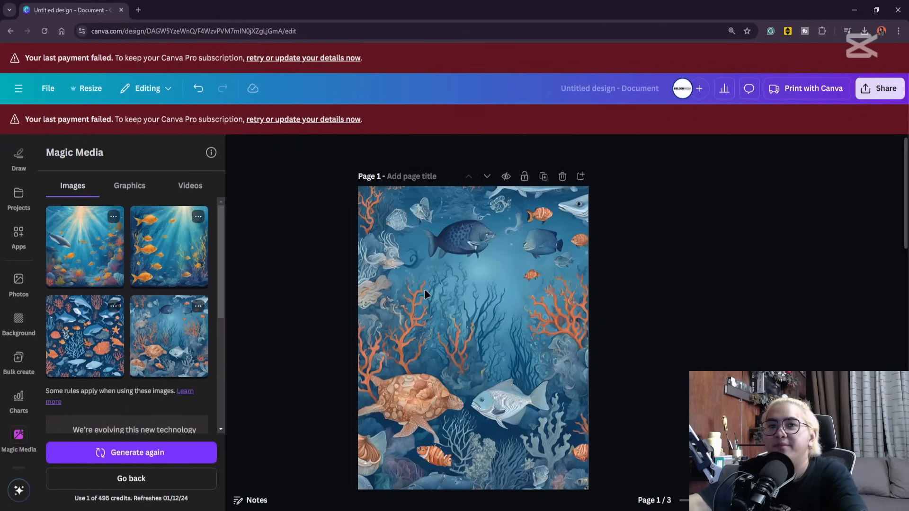
Step: Replace the graphics search in the elements library with "dolphin"
{"action": "scroll", "coordinate": [19, 313], "scroll_direction": "up", "scroll_amount": 3}
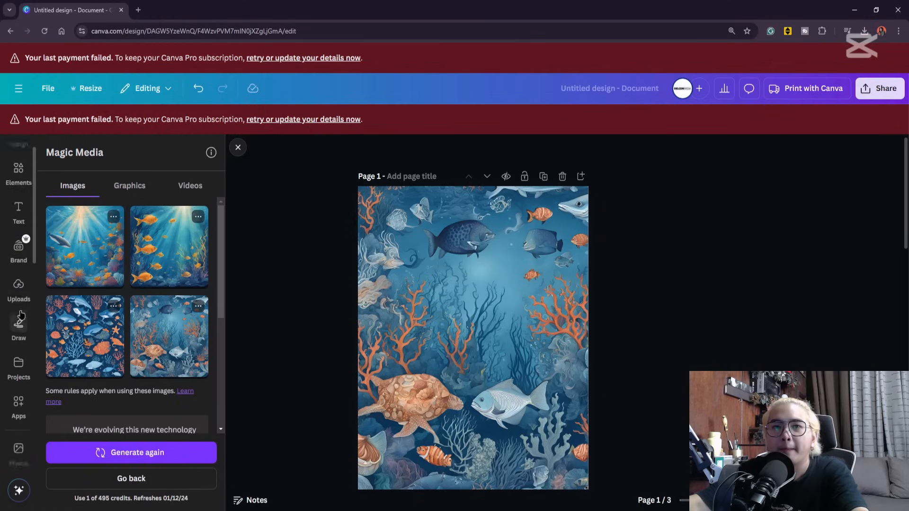
{"action": "scroll", "coordinate": [10, 264], "scroll_direction": "up", "scroll_amount": 1}
{"action": "left_click", "coordinate": [18, 195]}
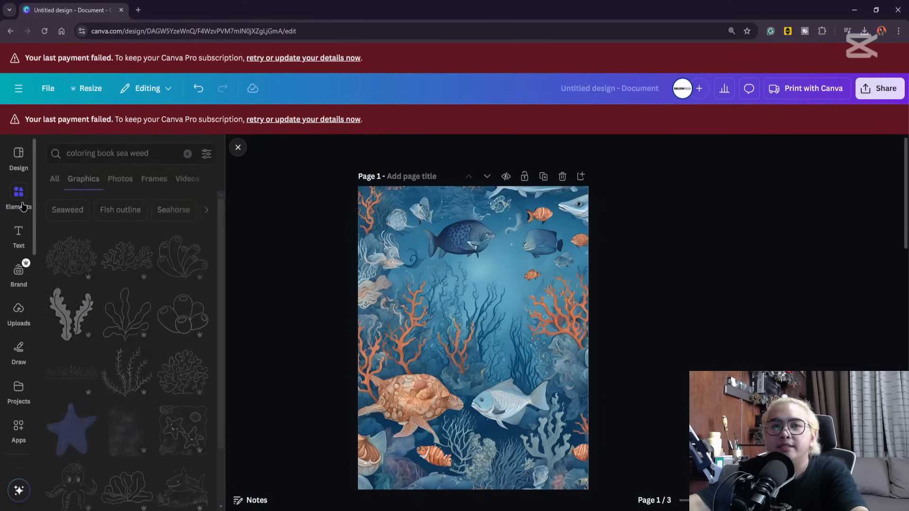
{"action": "left_click", "coordinate": [164, 155]}
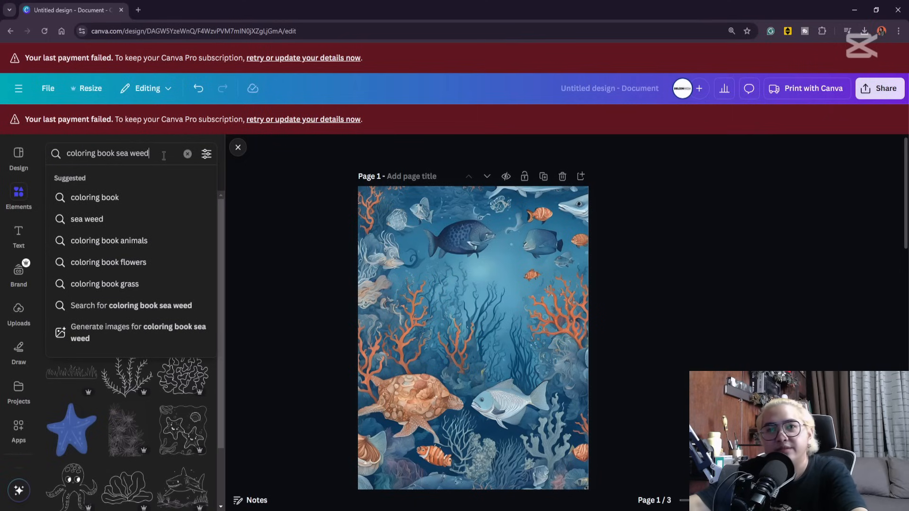
{"action": "triple_click", "coordinate": [163, 156]}
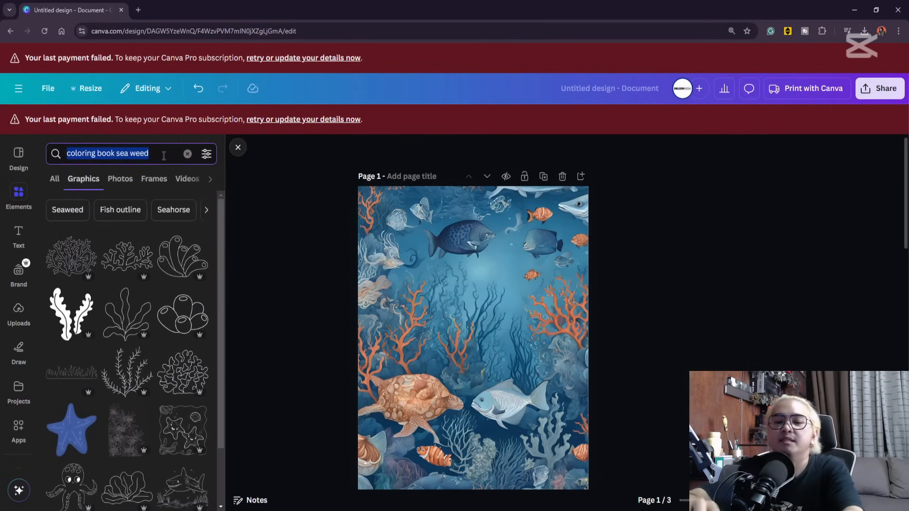
{"action": "type", "text": "do"}
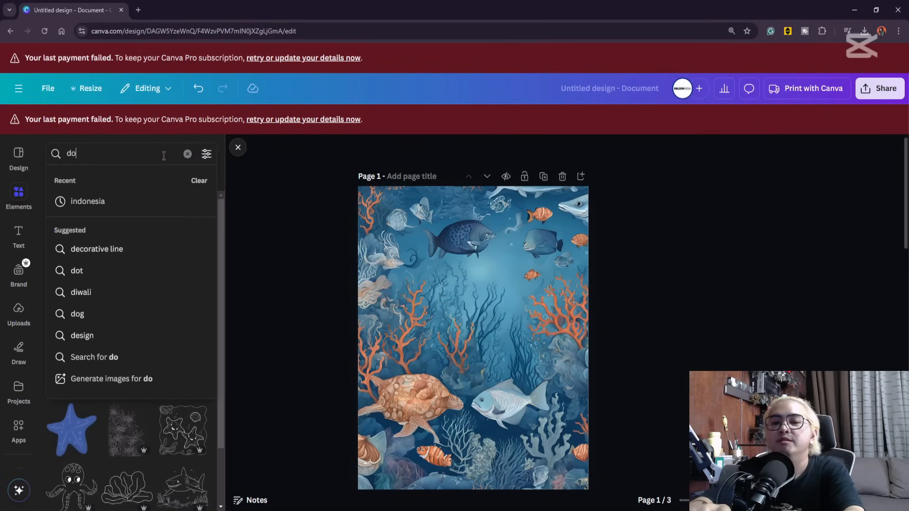
{"action": "type", "text": "lphin"}
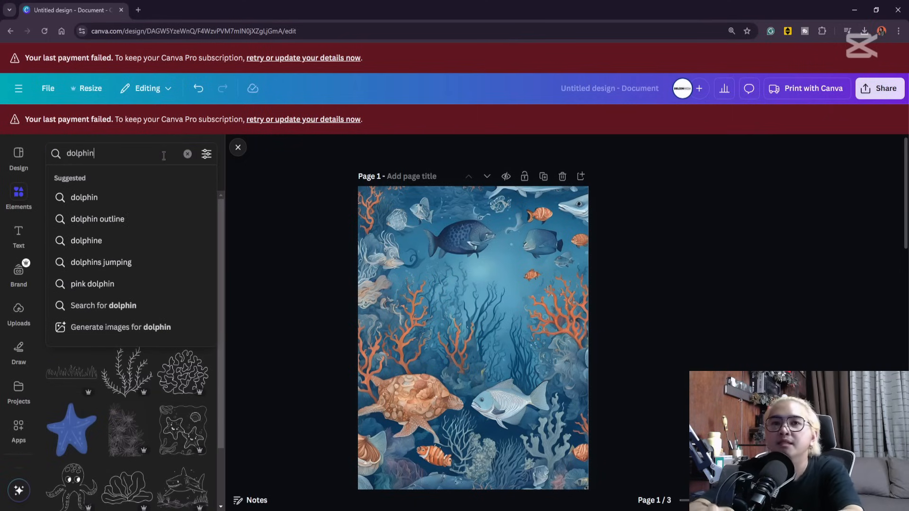
{"action": "key", "text": "Return"}
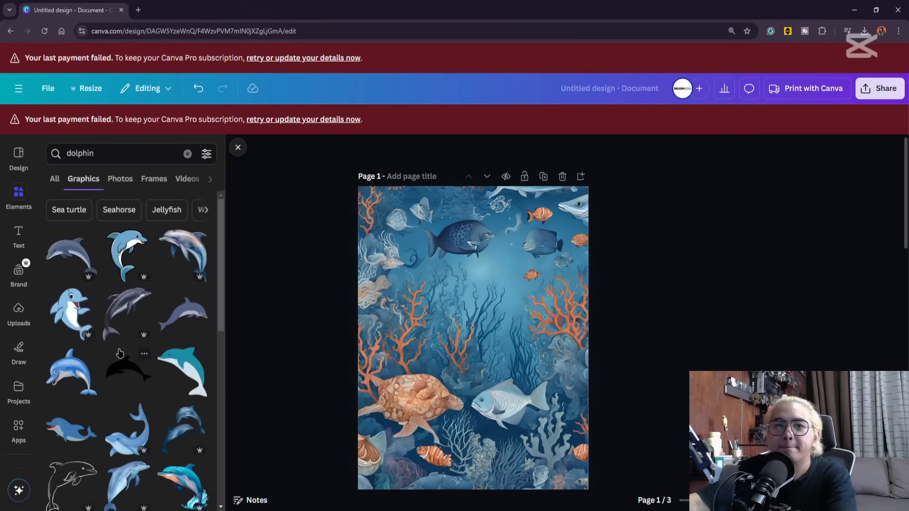
Step: Add the curved blue cartoon dolphin with its tail raised to the first page, shrink it slightly and centre it horizontally
{"action": "left_click", "coordinate": [115, 444]}
{"action": "left_click_drag", "start_coordinate": [445, 387], "coordinate": [445, 340]}
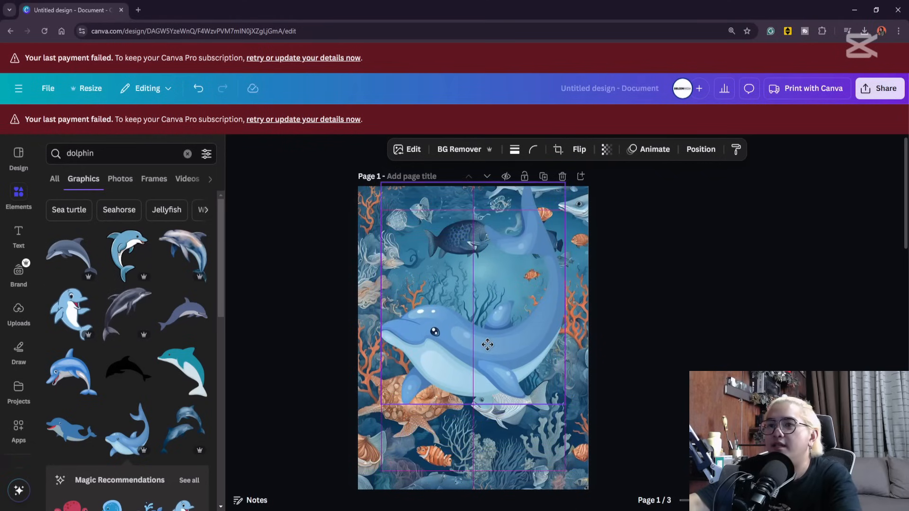
{"action": "left_click_drag", "start_coordinate": [564, 183], "coordinate": [539, 214]}
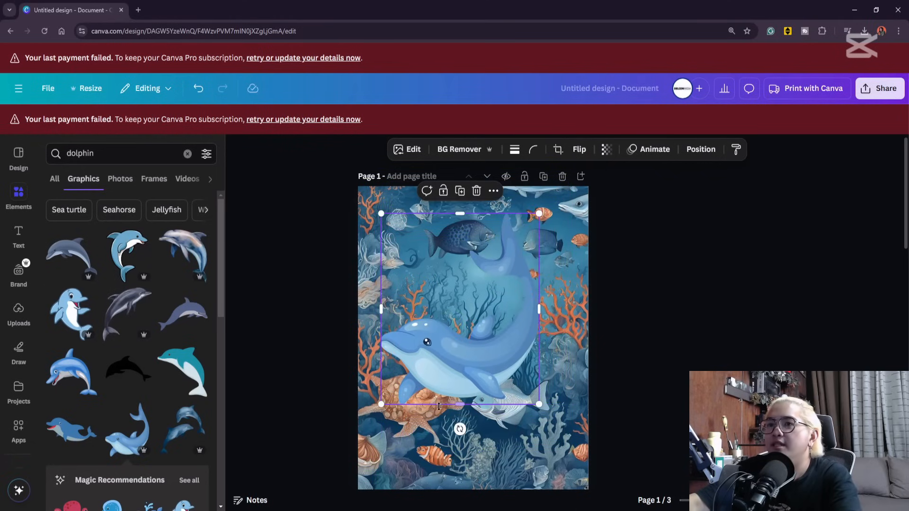
{"action": "left_click_drag", "start_coordinate": [525, 402], "coordinate": [525, 399]}
{"action": "left_click_drag", "start_coordinate": [476, 346], "coordinate": [490, 352]}
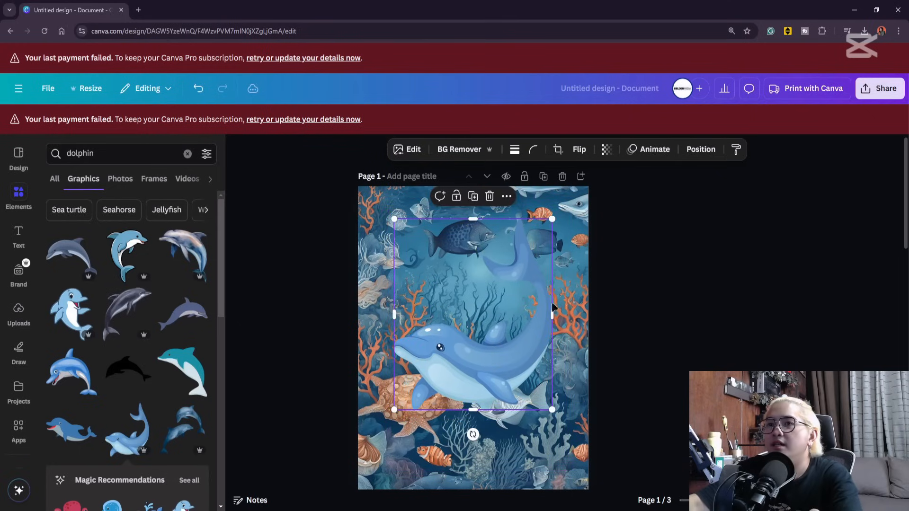
Step: Apply a Drop shadow effect to the dolphin on the first page
{"action": "left_click", "coordinate": [406, 155]}
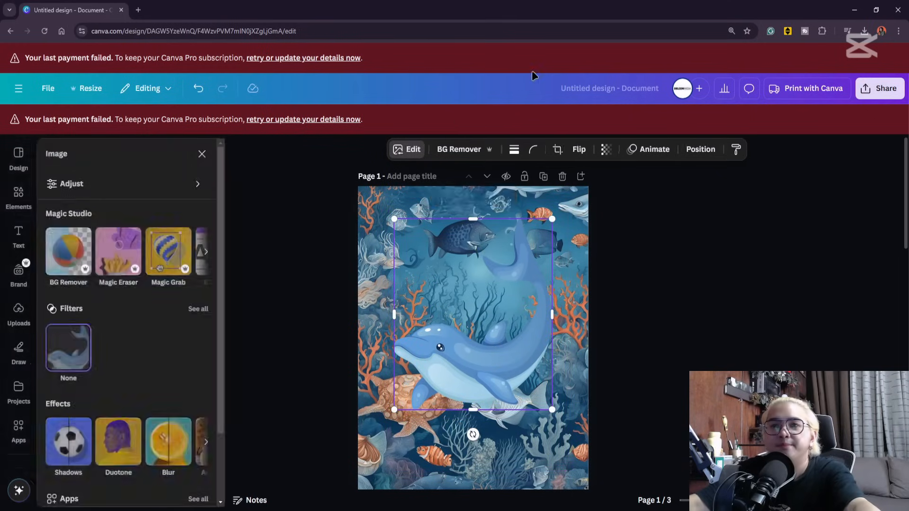
{"action": "left_click", "coordinate": [68, 442]}
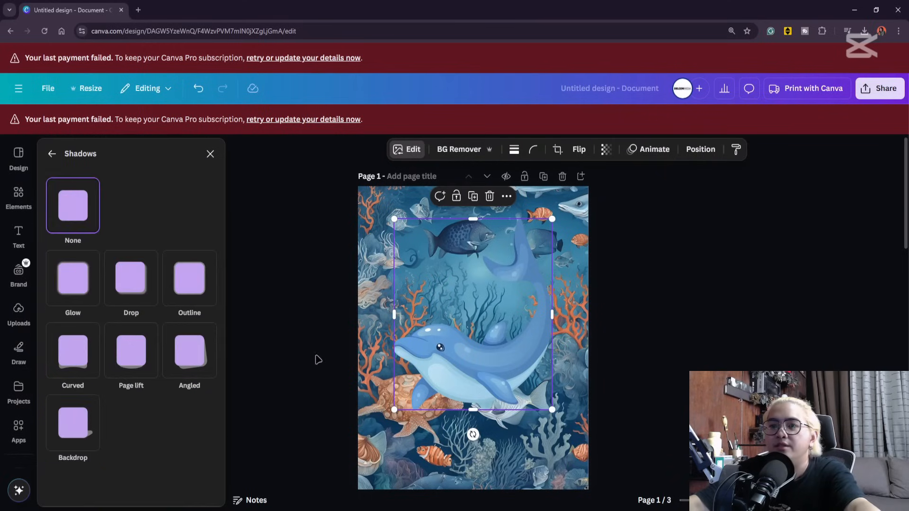
{"action": "left_click", "coordinate": [134, 284]}
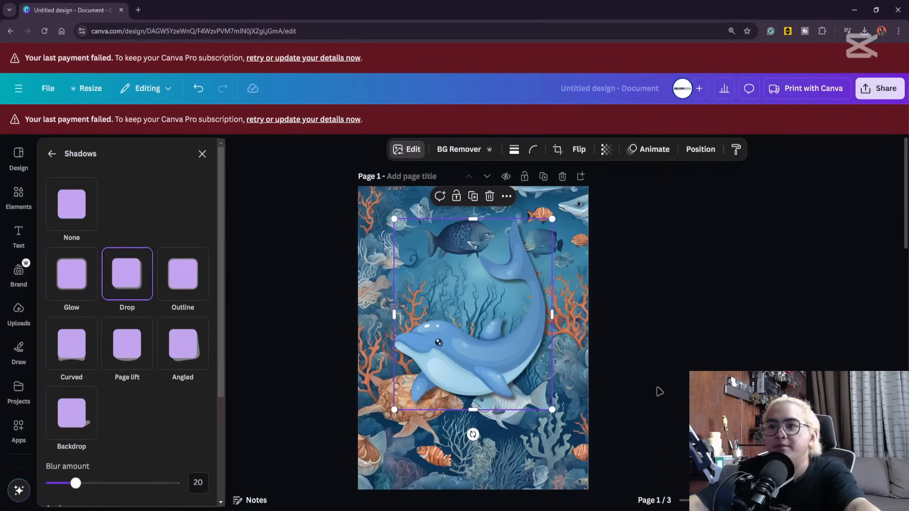
{"action": "left_click", "coordinate": [451, 359]}
{"action": "scroll", "coordinate": [629, 330], "scroll_direction": "down", "scroll_amount": 1}
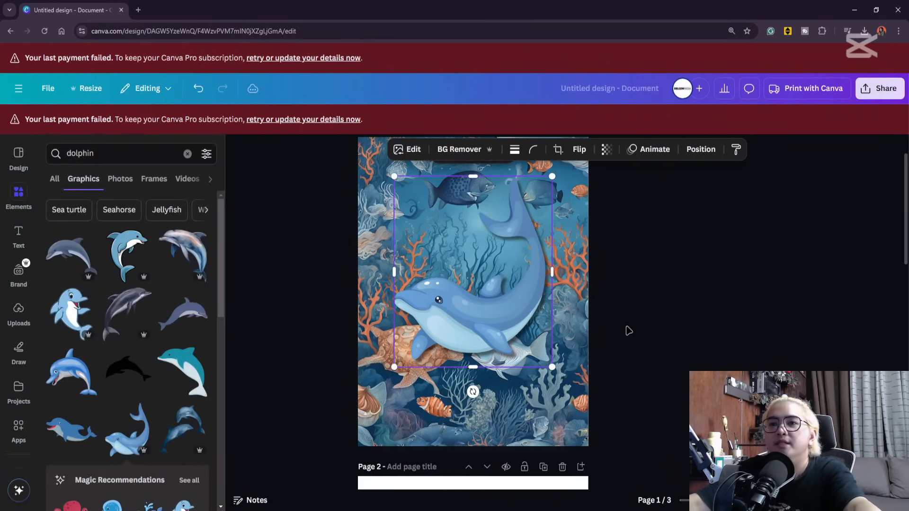
{"action": "scroll", "coordinate": [625, 351], "scroll_direction": "up", "scroll_amount": 6}
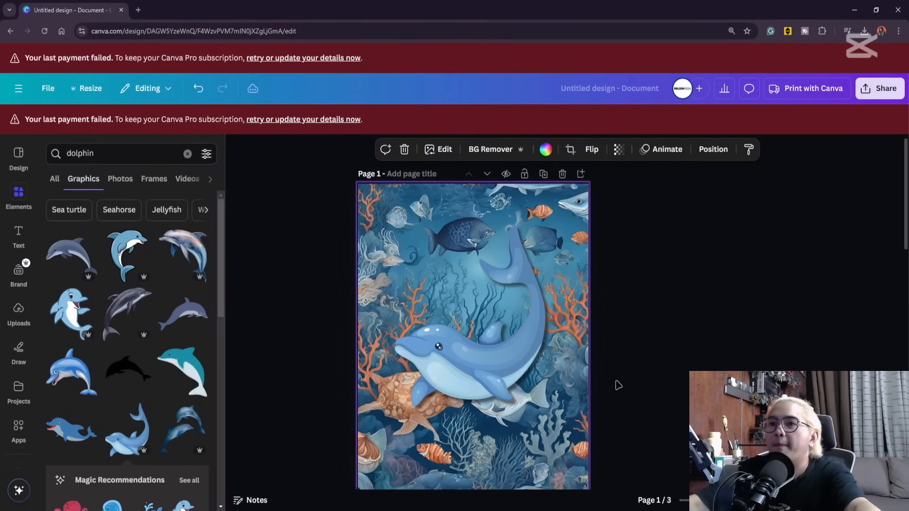
Step: Add a rectangle covering the whole first page and fill it with black
{"action": "key", "text": "t"}
{"action": "left_click_drag", "start_coordinate": [482, 346], "coordinate": [393, 490]}
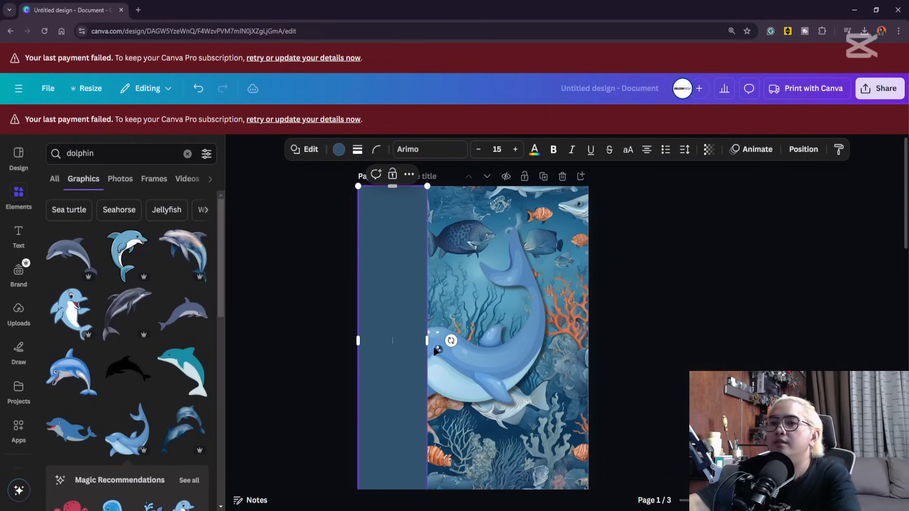
{"action": "left_click_drag", "start_coordinate": [424, 354], "coordinate": [589, 335]}
{"action": "left_click", "coordinate": [339, 150]}
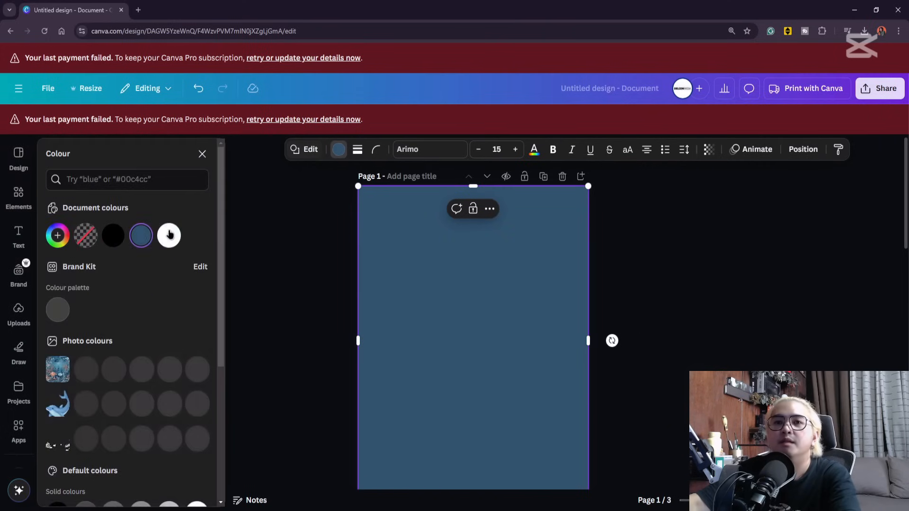
{"action": "left_click", "coordinate": [113, 235]}
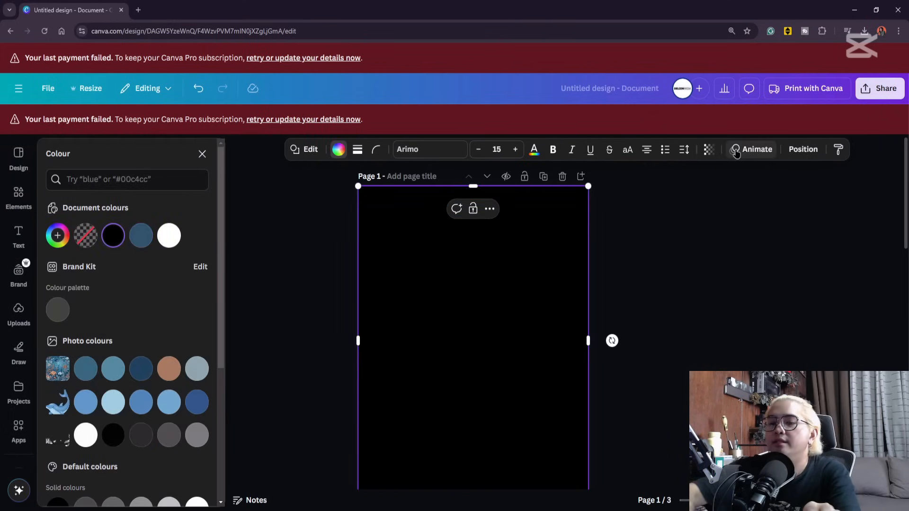
Step: Send the black rectangle behind the dolphin and set its transparency to 21
{"action": "key", "text": "ctrl+bracketleft"}
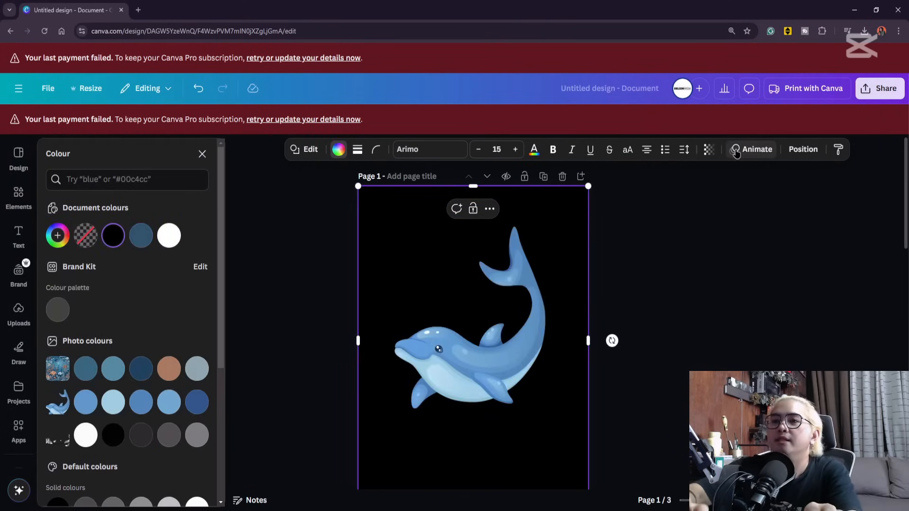
{"action": "left_click", "coordinate": [709, 150]}
{"action": "left_click_drag", "start_coordinate": [733, 193], "coordinate": [675, 207]}
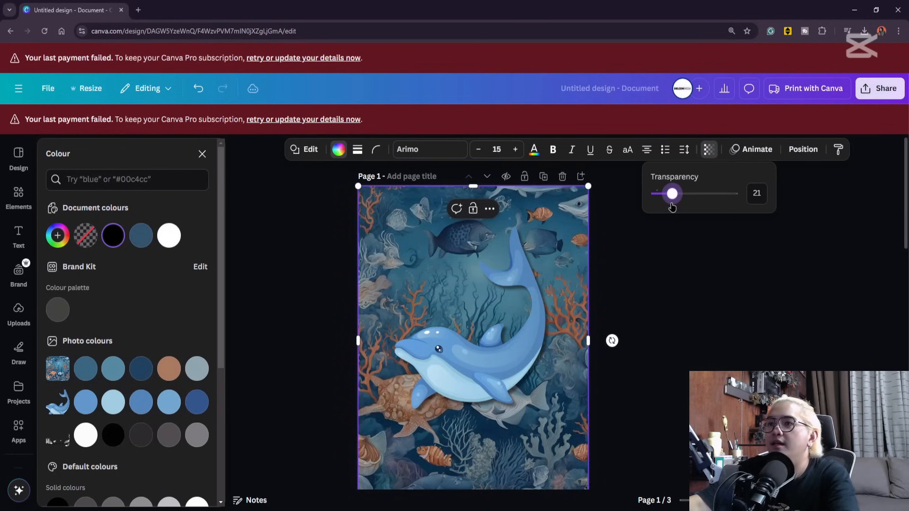
{"action": "left_click", "coordinate": [687, 290]}
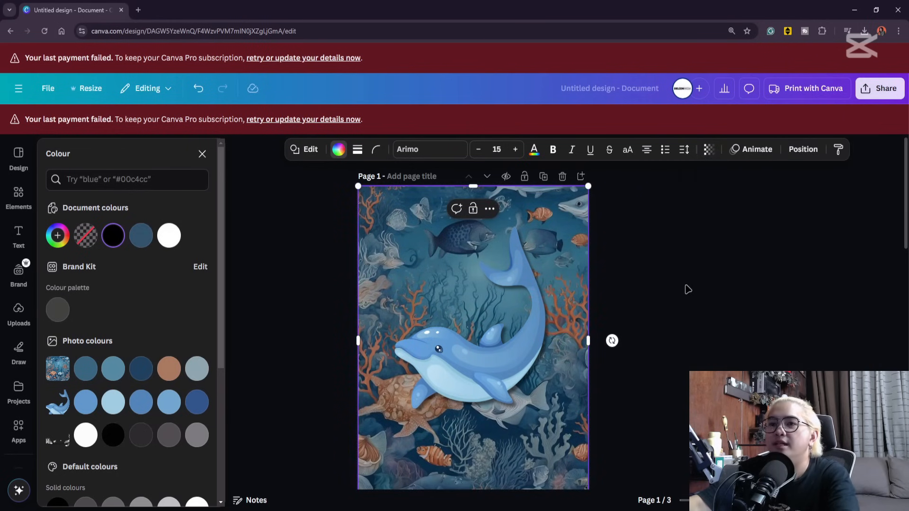
Step: Move the dolphin slightly higher on the first page, keeping it centred horizontally
{"action": "scroll", "coordinate": [519, 268], "scroll_direction": "down", "scroll_amount": 1}
{"action": "left_click_drag", "start_coordinate": [475, 311], "coordinate": [476, 294]}
{"action": "scroll", "coordinate": [476, 294], "scroll_direction": "up", "scroll_amount": 1}
{"action": "left_click_drag", "start_coordinate": [497, 356], "coordinate": [489, 324]}
{"action": "left_click", "coordinate": [654, 333]}
{"action": "left_click", "coordinate": [675, 372]}
{"action": "scroll", "coordinate": [662, 369], "scroll_direction": "down", "scroll_amount": 1}
{"action": "scroll", "coordinate": [664, 374], "scroll_direction": "down", "scroll_amount": 1}
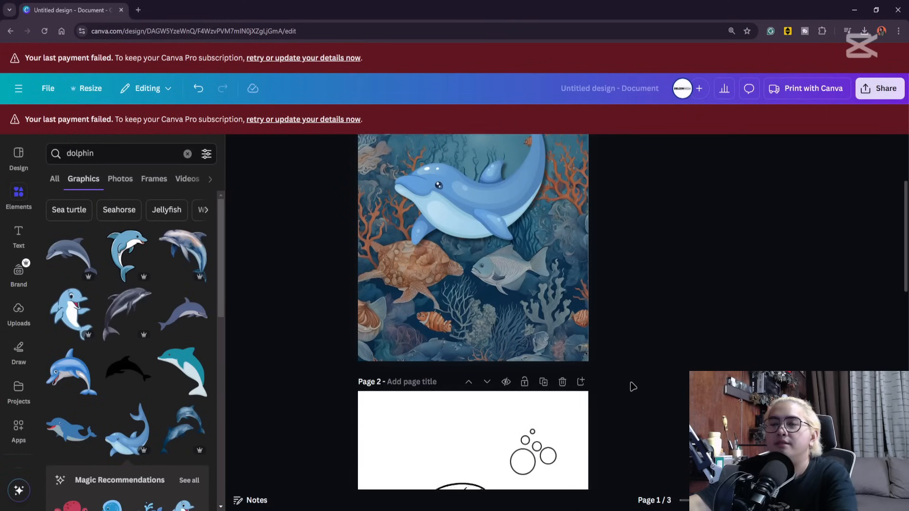
Step: Add a size 48 text box below the dolphin on the first page with the title "Color Me"
{"action": "scroll", "coordinate": [631, 383], "scroll_direction": "up", "scroll_amount": 1}
{"action": "left_click", "coordinate": [501, 234]}
{"action": "left_click", "coordinate": [680, 321]}
{"action": "key", "text": "t"}
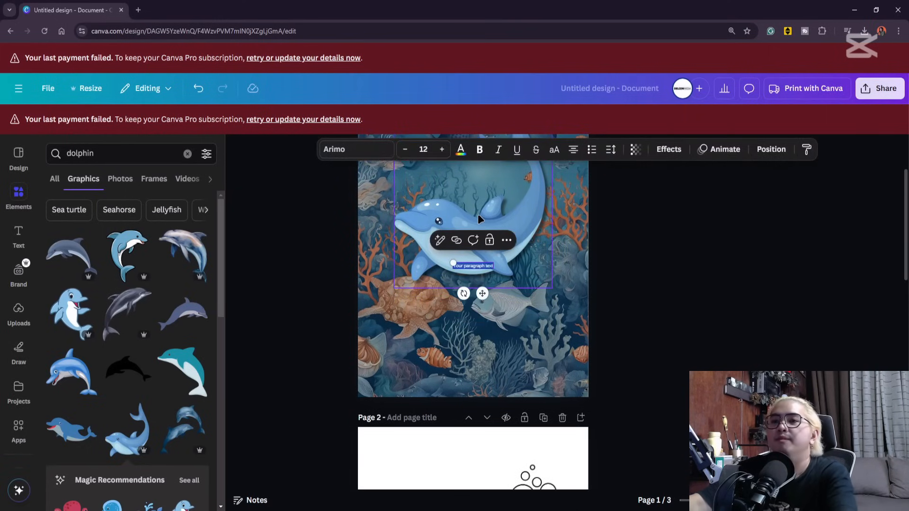
{"action": "left_click_drag", "start_coordinate": [453, 262], "coordinate": [341, 236]}
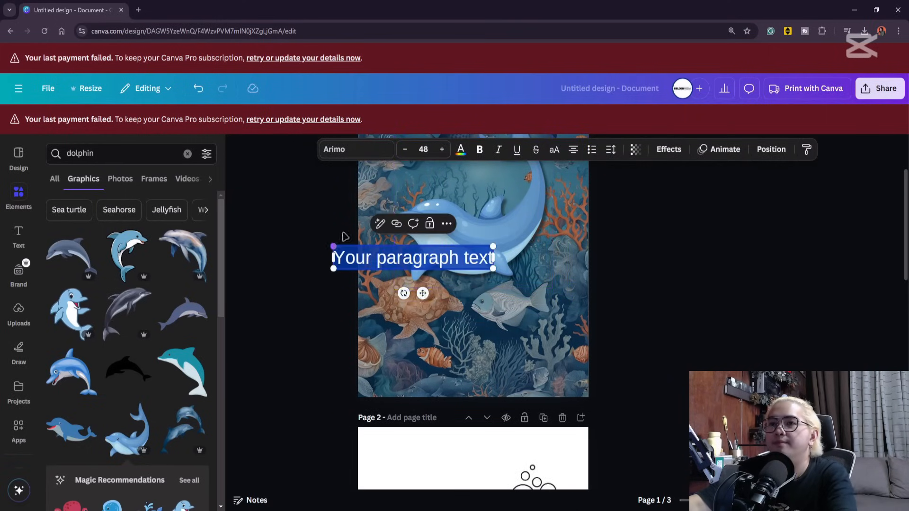
{"action": "left_click_drag", "start_coordinate": [423, 294], "coordinate": [481, 342]}
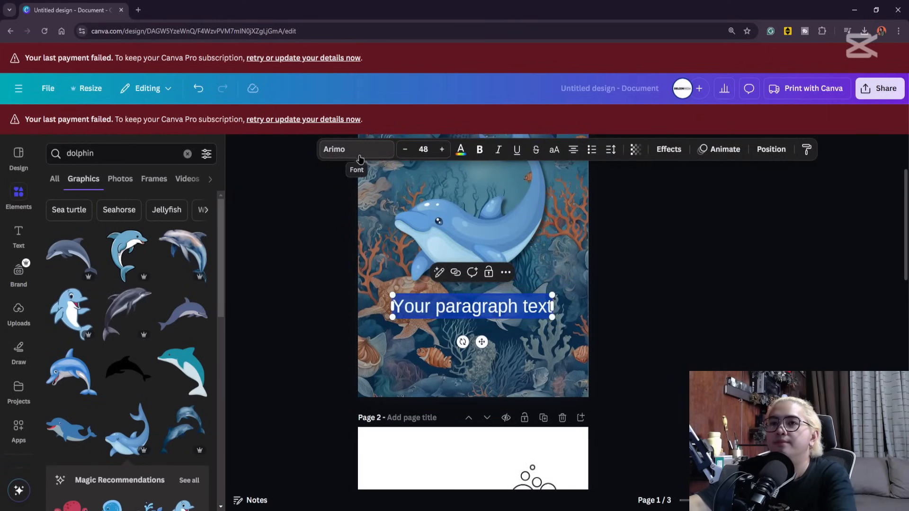
{"action": "type", "text": "Cold"}
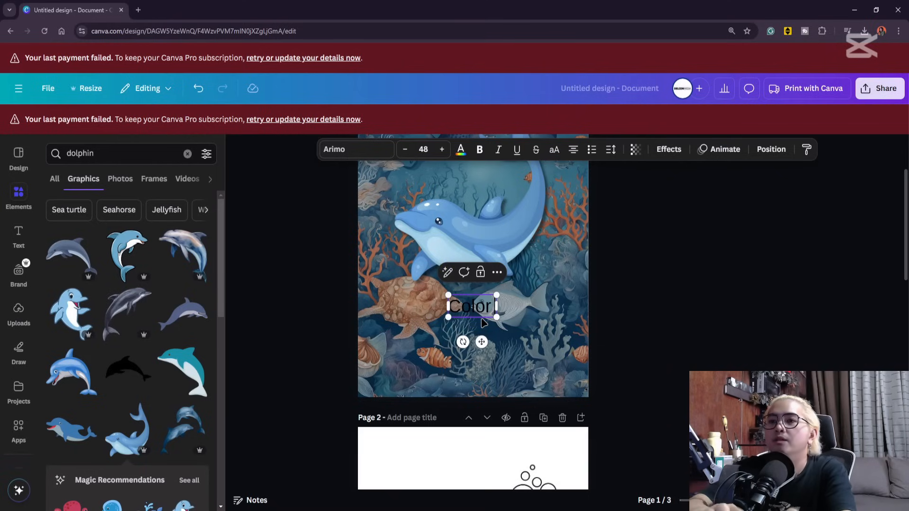
{"action": "type", "text": "r Me"}
Step: Browse the font categories to Comic and set the whole "Color Me" title in the Comica font
{"action": "key", "text": "ctrl+a"}
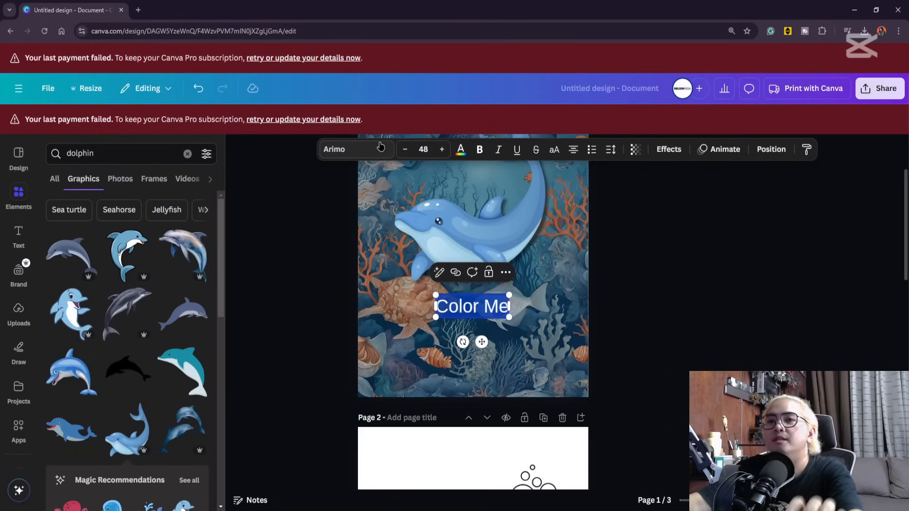
{"action": "left_click", "coordinate": [345, 149]}
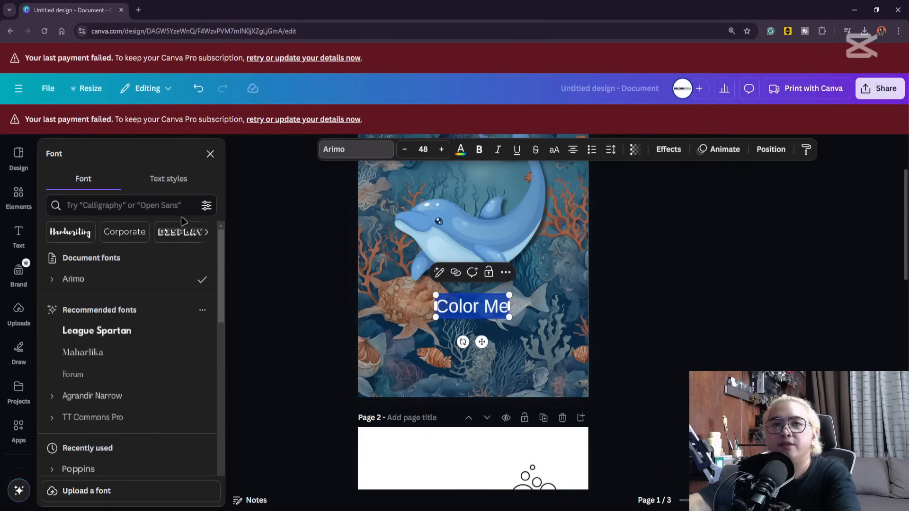
{"action": "left_click", "coordinate": [207, 232]}
{"action": "left_click", "coordinate": [206, 232]}
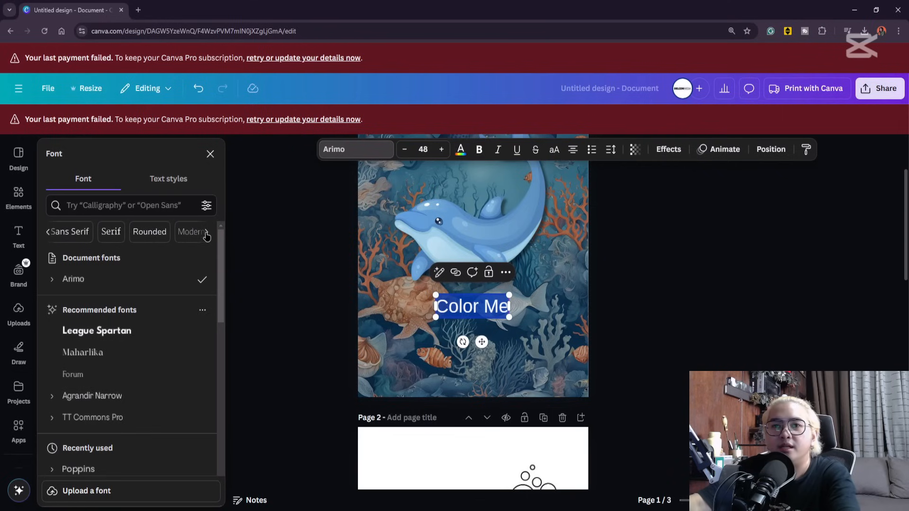
{"action": "left_click", "coordinate": [206, 232]}
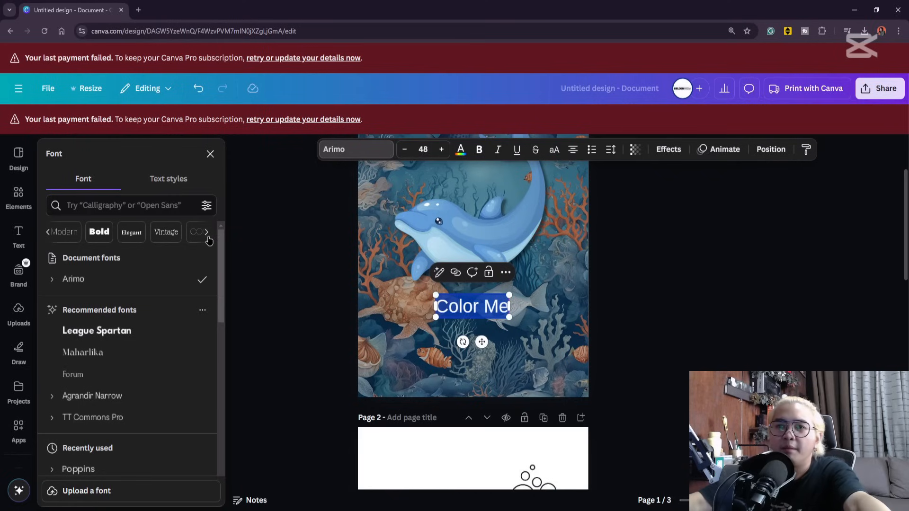
{"action": "left_click", "coordinate": [206, 232]}
{"action": "left_click", "coordinate": [206, 232]}
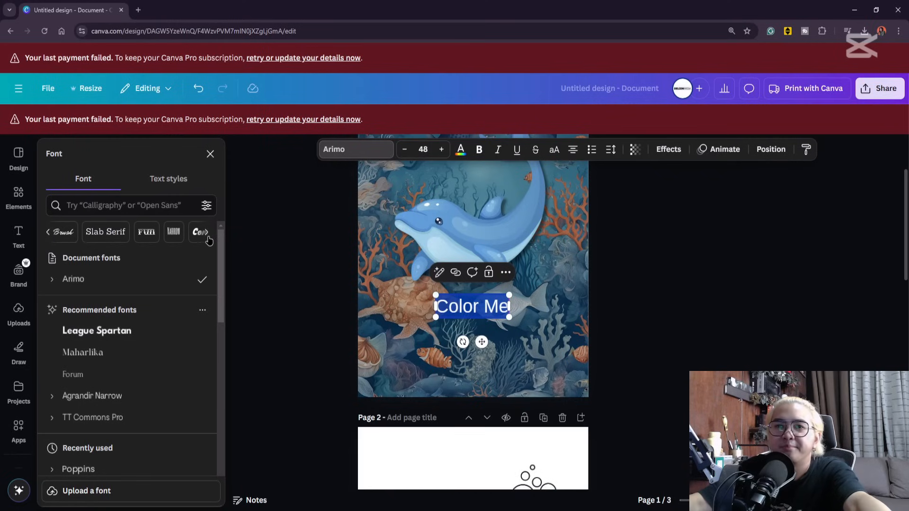
{"action": "left_click", "coordinate": [206, 232]}
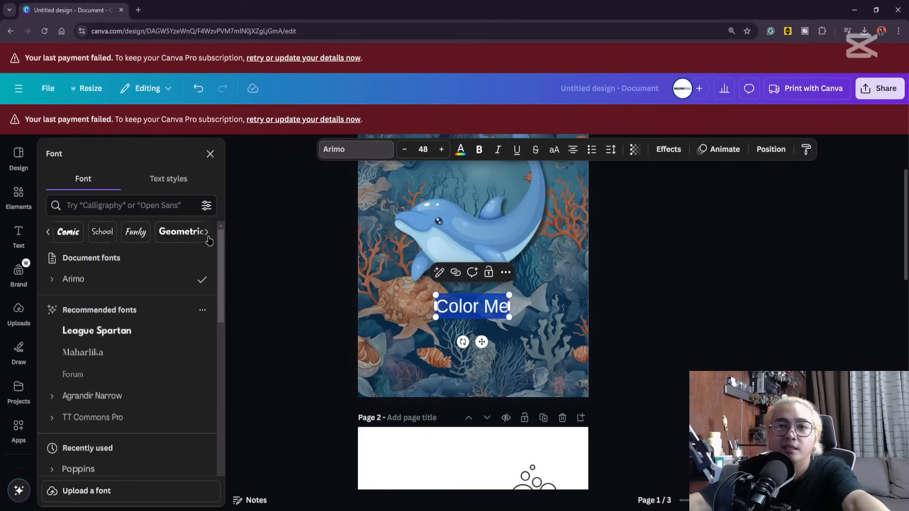
{"action": "left_click", "coordinate": [64, 232]}
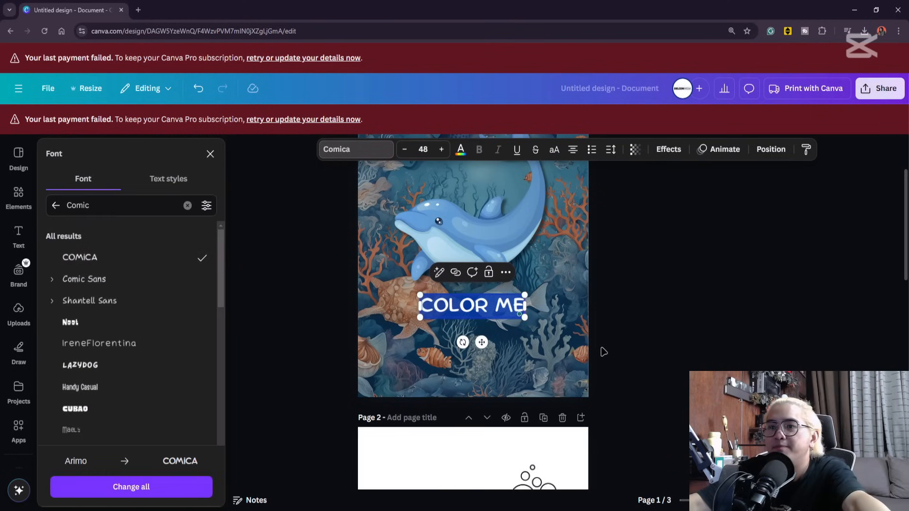
Step: Enlarge the "Color Me" title to about size 69.8 and centre it horizontally just below the dolphin
{"action": "left_click_drag", "start_coordinate": [419, 295], "coordinate": [372, 285]}
{"action": "left_click", "coordinate": [610, 330]}
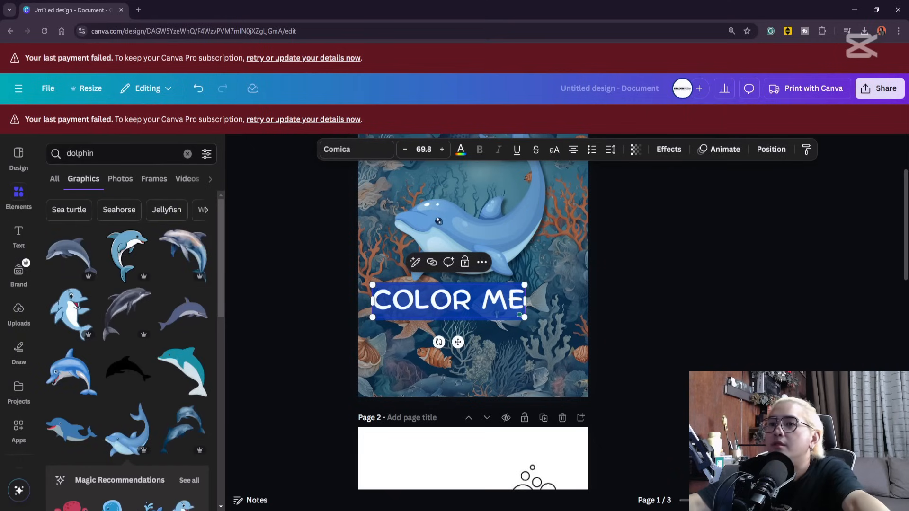
{"action": "left_click_drag", "start_coordinate": [468, 305], "coordinate": [493, 300]}
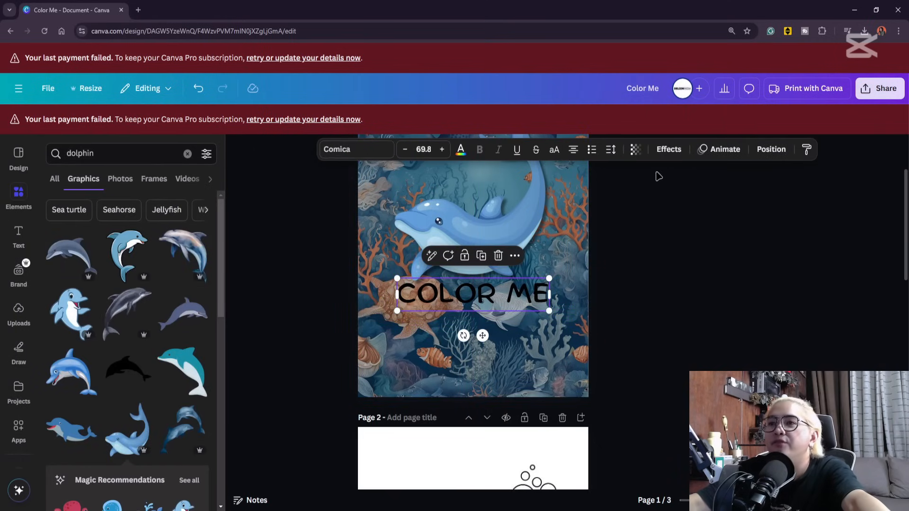
Step: Apply the Curve shape effect to the "Color Me" title with a curve value of -59
{"action": "left_click", "coordinate": [669, 149]}
{"action": "scroll", "coordinate": [205, 404], "scroll_direction": "down", "scroll_amount": 3}
{"action": "left_click", "coordinate": [142, 463]}
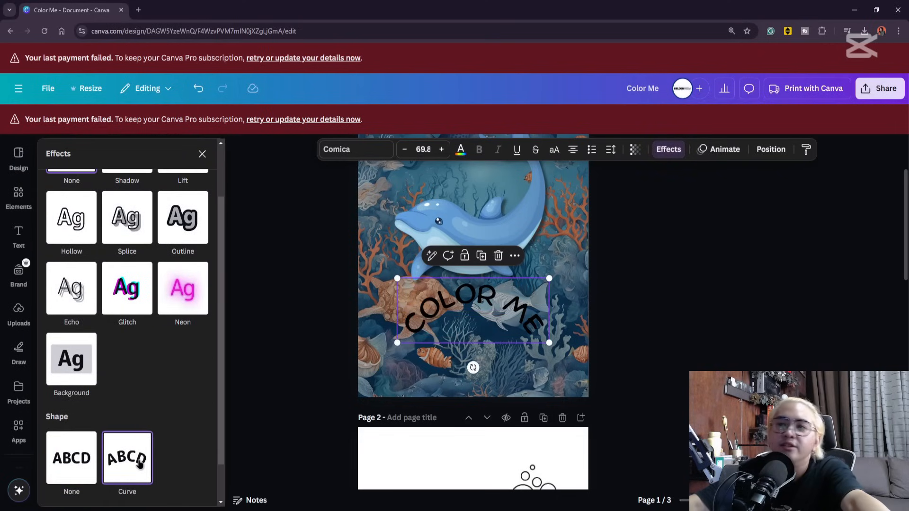
{"action": "scroll", "coordinate": [166, 455], "scroll_direction": "down", "scroll_amount": 1}
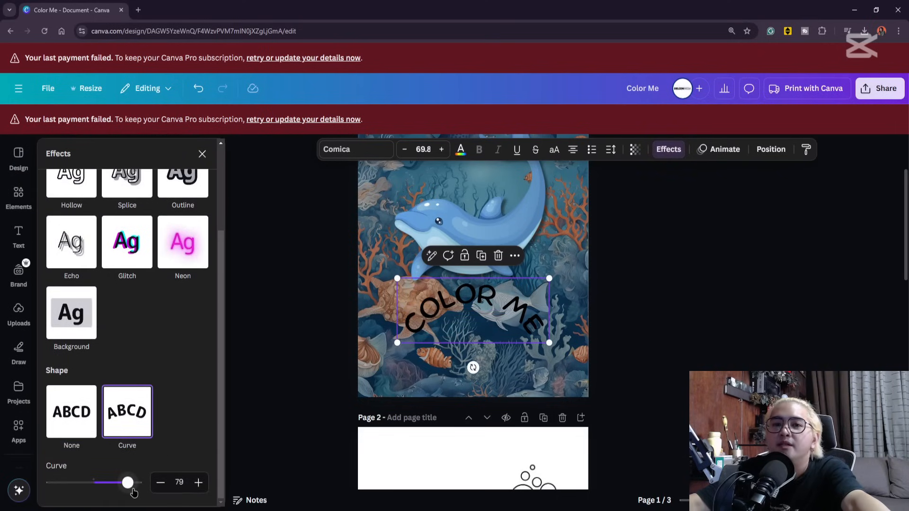
{"action": "left_click_drag", "start_coordinate": [133, 493], "coordinate": [69, 494]}
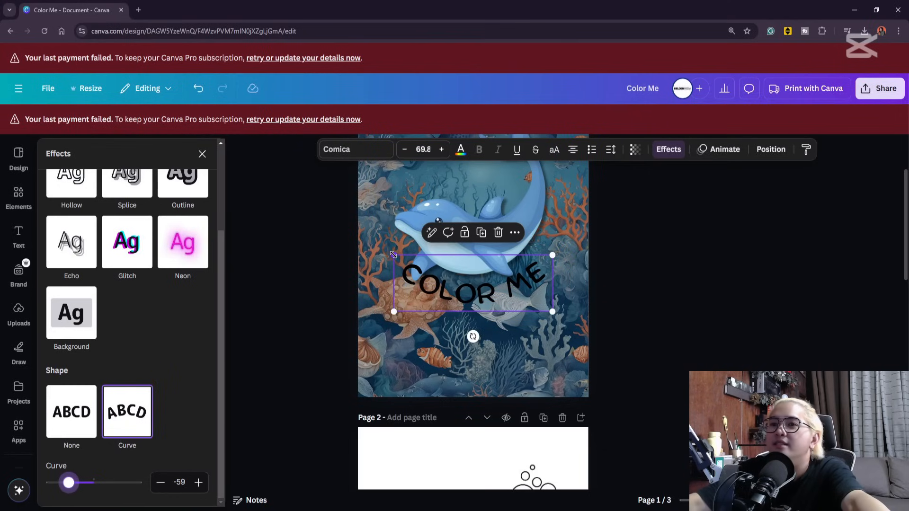
Step: Enlarge the curved title to about size 85.7 and centre it horizontally on the first page
{"action": "left_click_drag", "start_coordinate": [393, 255], "coordinate": [358, 243]}
{"action": "left_click_drag", "start_coordinate": [505, 303], "coordinate": [522, 303]}
{"action": "left_click", "coordinate": [682, 338]}
{"action": "scroll", "coordinate": [700, 363], "scroll_direction": "up", "scroll_amount": 1}
Step: Change the colour of the whole "Color Me" title to white
{"action": "double_click", "coordinate": [539, 326]}
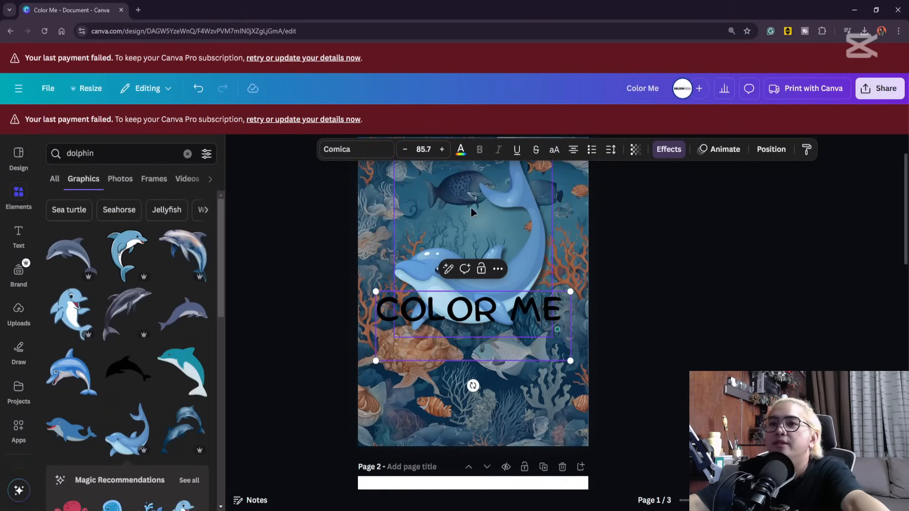
{"action": "key", "text": "Escape"}
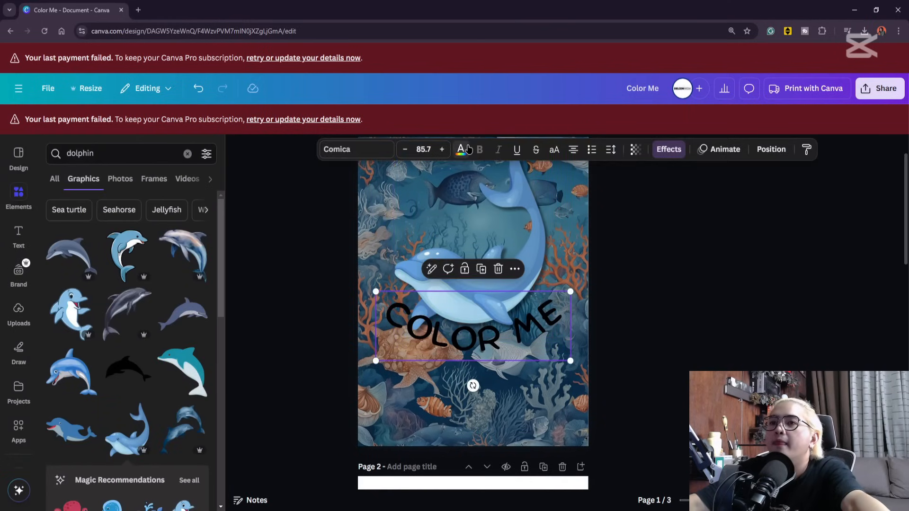
{"action": "left_click", "coordinate": [461, 149]}
{"action": "left_click", "coordinate": [114, 235]}
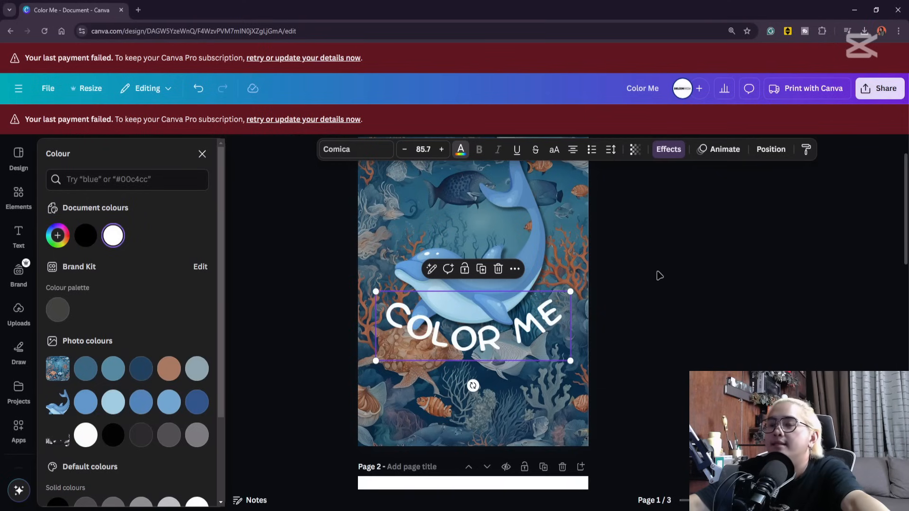
{"action": "left_click", "coordinate": [659, 275]}
{"action": "left_click", "coordinate": [662, 274]}
Step: Colour the letters of "Color Me" individually: red C, yellow O, green L, cyan O, blue R, purple M and pink E
{"action": "left_click", "coordinate": [386, 325]}
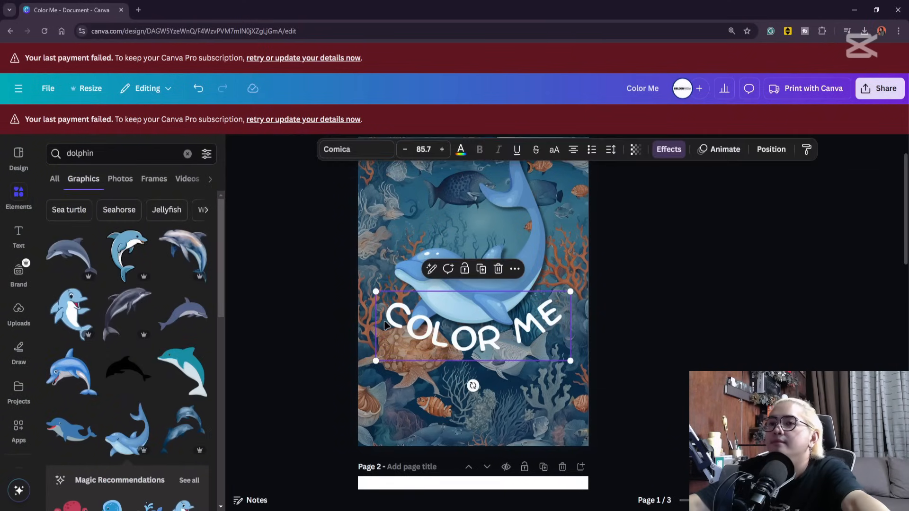
{"action": "left_click", "coordinate": [397, 324]}
{"action": "left_click_drag", "start_coordinate": [398, 321], "coordinate": [379, 318]}
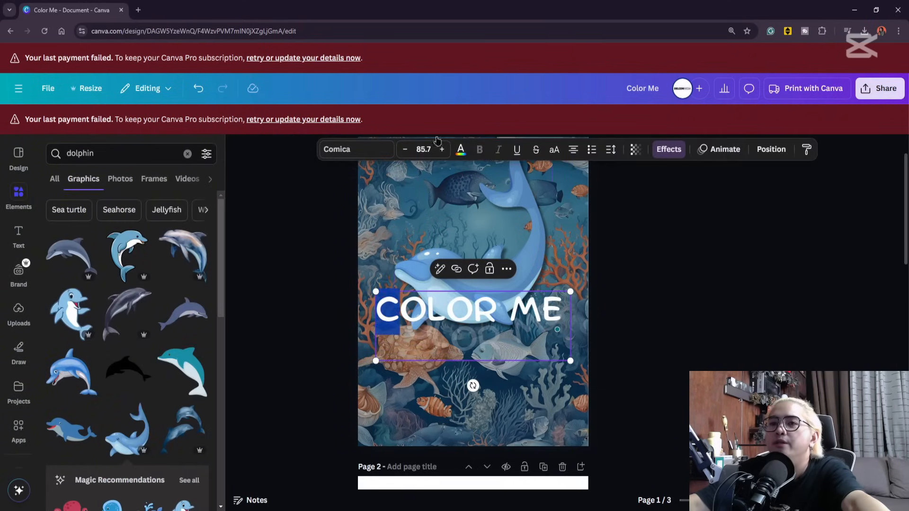
{"action": "left_click", "coordinate": [459, 151]}
{"action": "scroll", "coordinate": [102, 331], "scroll_direction": "down", "scroll_amount": 3}
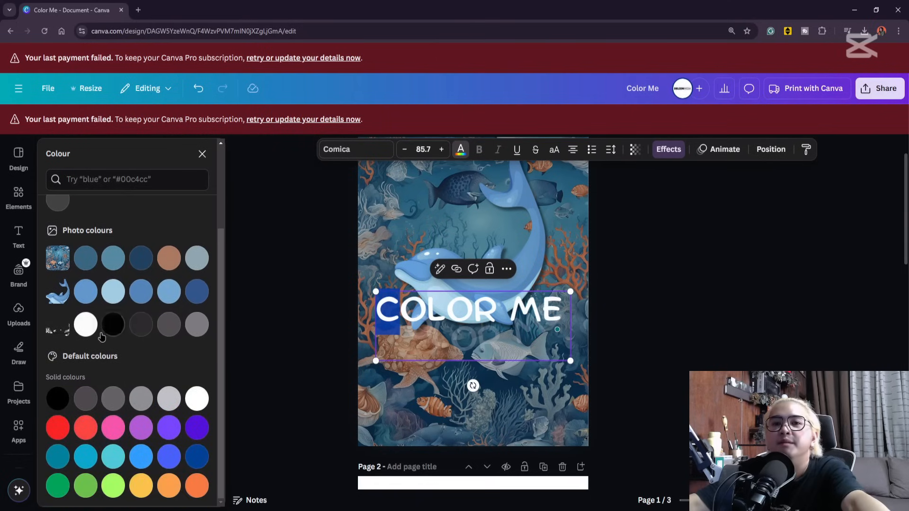
{"action": "scroll", "coordinate": [102, 336], "scroll_direction": "up", "scroll_amount": 3}
{"action": "left_click", "coordinate": [57, 235]}
{"action": "left_click", "coordinate": [189, 283]}
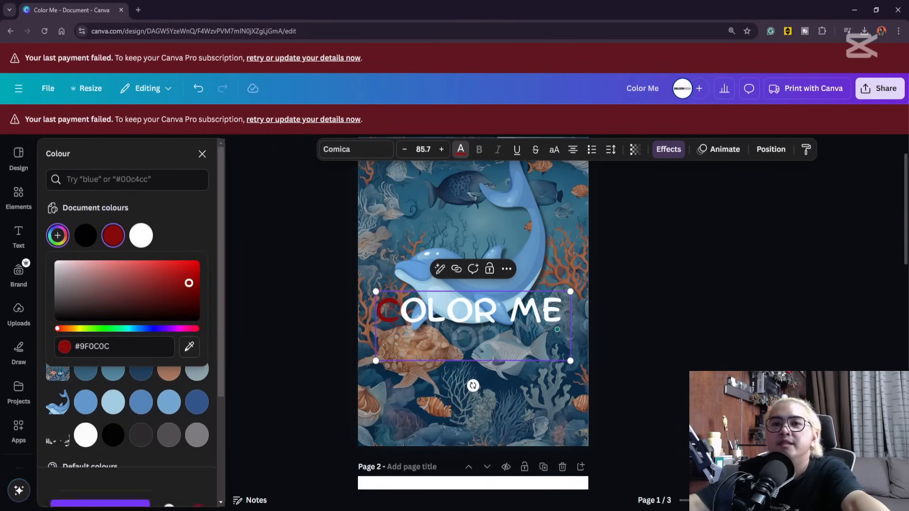
{"action": "left_click_drag", "start_coordinate": [189, 283], "coordinate": [177, 263]}
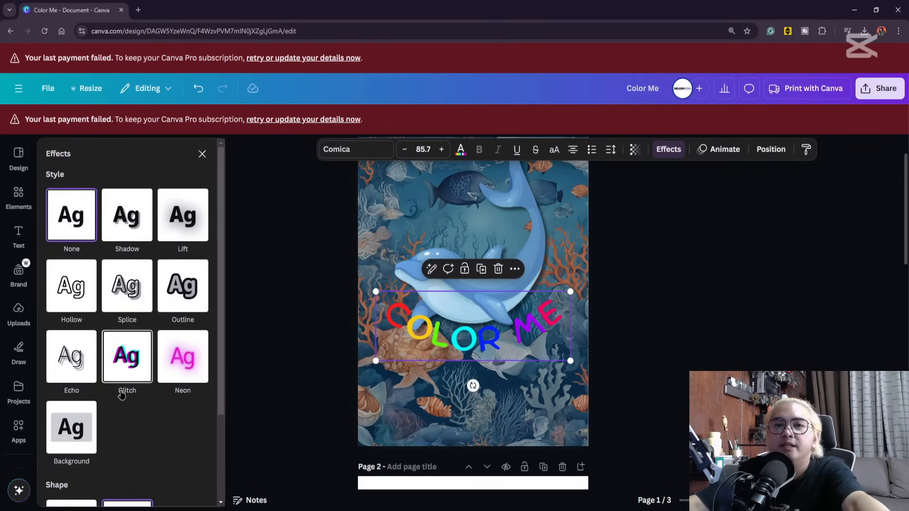
Step: Apply an Outline effect in white with a thickness of 77 to the "Color Me" title
{"action": "left_click", "coordinate": [197, 279]}
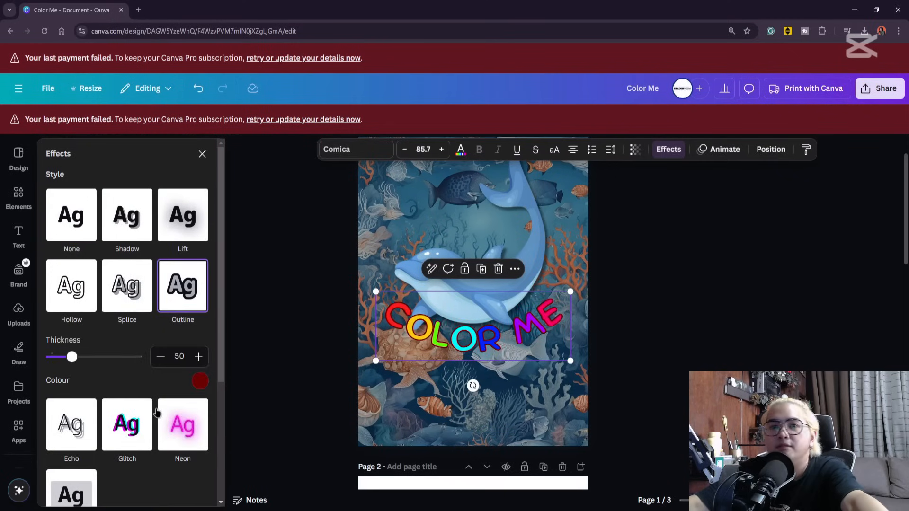
{"action": "left_click", "coordinate": [199, 381]}
{"action": "left_click", "coordinate": [134, 264]}
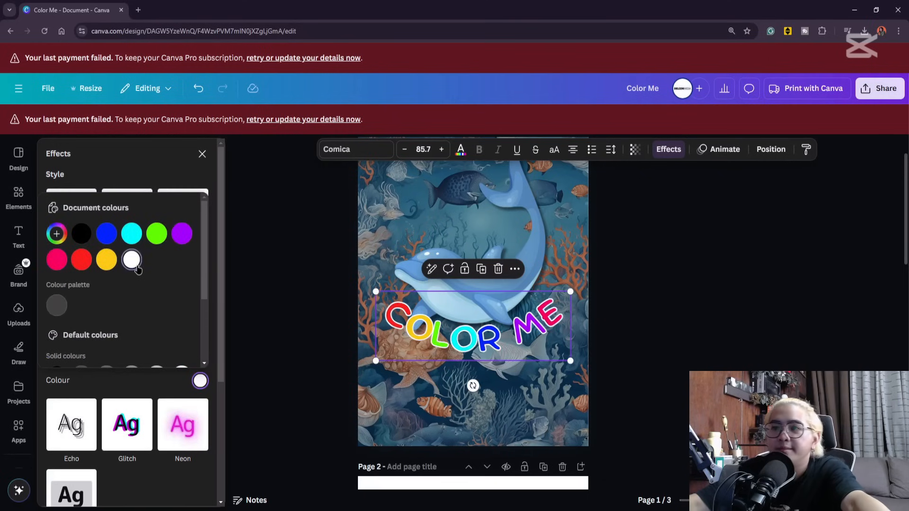
{"action": "scroll", "coordinate": [180, 326], "scroll_direction": "down", "scroll_amount": 3}
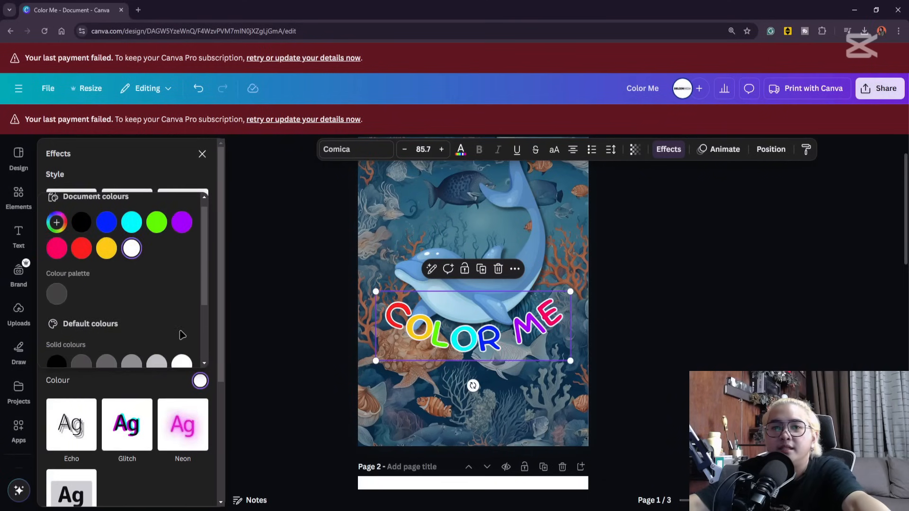
{"action": "left_click", "coordinate": [200, 381]}
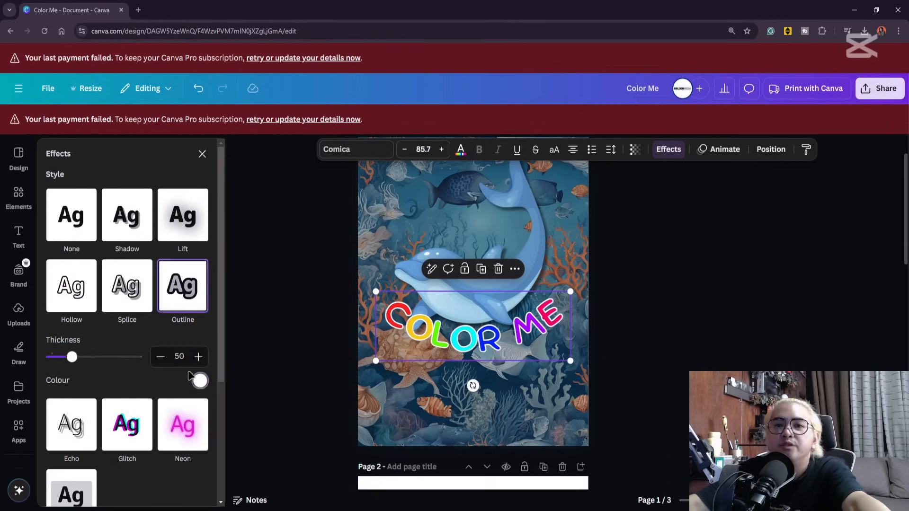
{"action": "left_click_drag", "start_coordinate": [72, 357], "coordinate": [83, 361]}
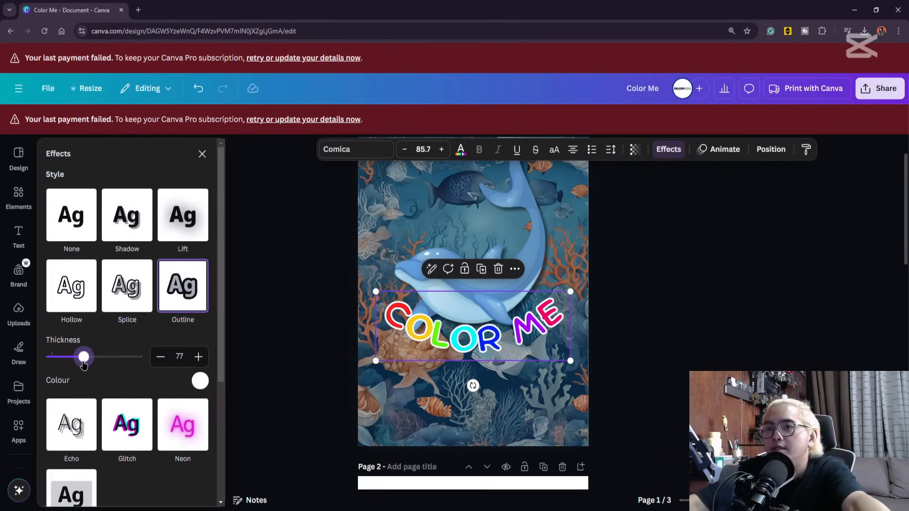
Step: Enlarge the outlined "Color Me" title slightly, keep it centred on the first page, and check the cover
{"action": "left_click", "coordinate": [660, 323]}
{"action": "scroll", "coordinate": [648, 348], "scroll_direction": "up", "scroll_amount": 1}
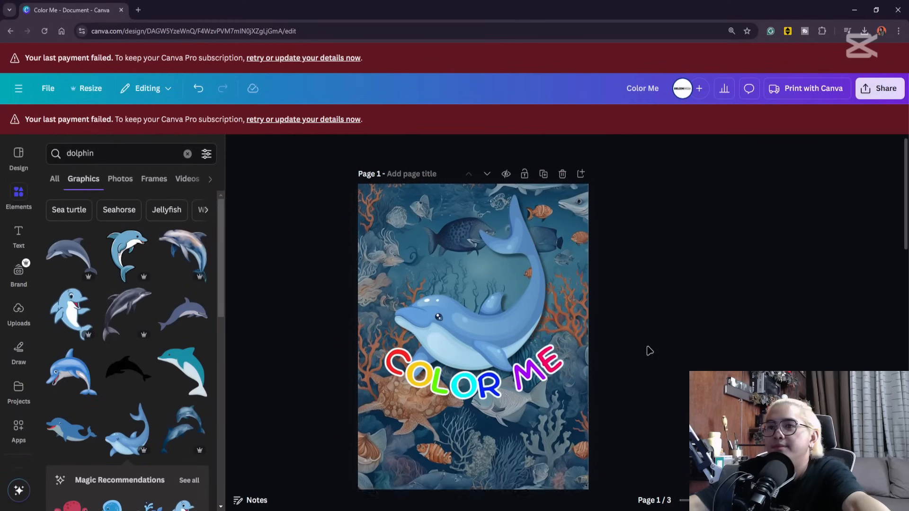
{"action": "left_click", "coordinate": [453, 382]}
{"action": "left_click", "coordinate": [337, 333]}
{"action": "left_click", "coordinate": [374, 342]}
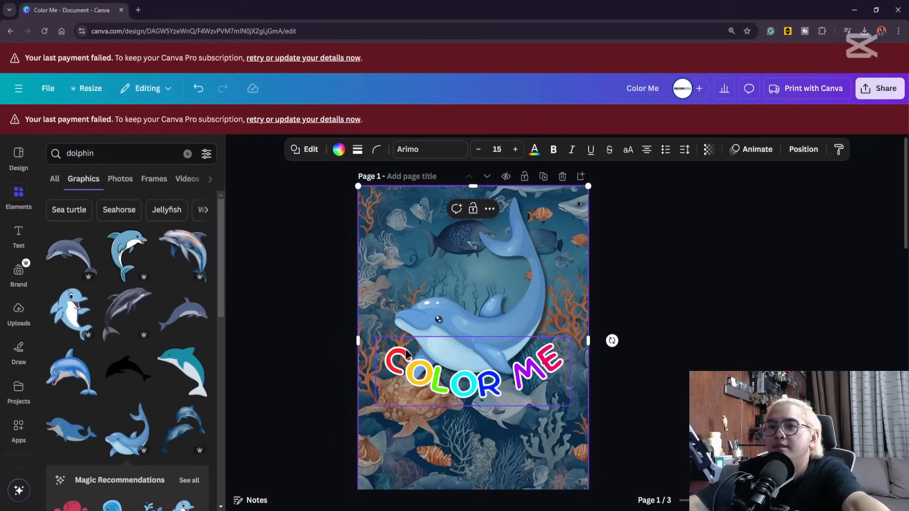
{"action": "left_click", "coordinate": [399, 350]}
{"action": "left_click_drag", "start_coordinate": [374, 335], "coordinate": [369, 336]}
{"action": "left_click", "coordinate": [713, 370]}
{"action": "scroll", "coordinate": [738, 369], "scroll_direction": "down", "scroll_amount": 3}
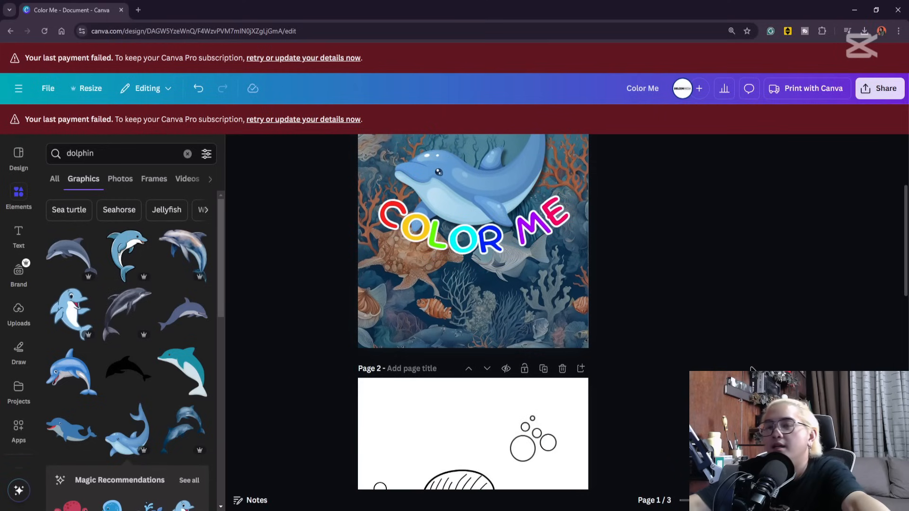
{"action": "scroll", "coordinate": [753, 369], "scroll_direction": "up", "scroll_amount": 2}
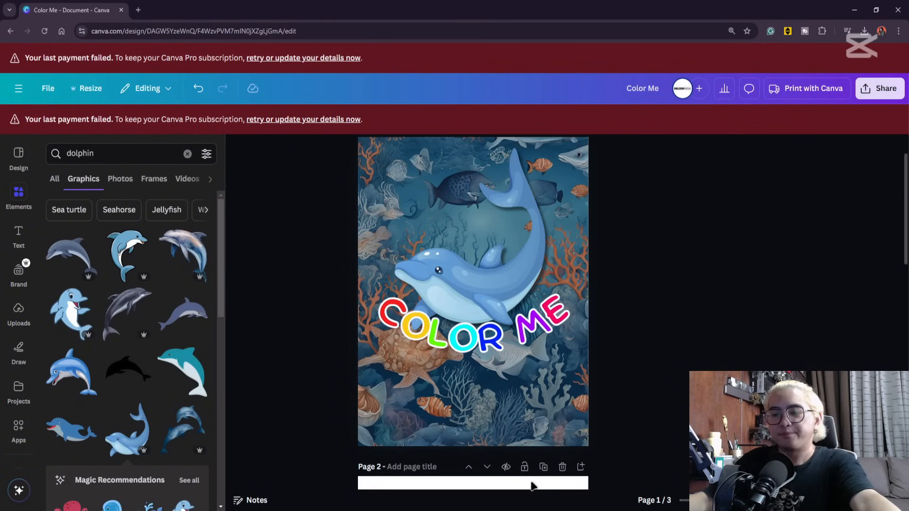
Step: Add the author's name in white Comica text at about size 41.9, centred near the bottom of the first page
{"action": "left_click", "coordinate": [505, 351]}
{"action": "key", "text": "Escape"}
{"action": "left_click", "coordinate": [486, 407]}
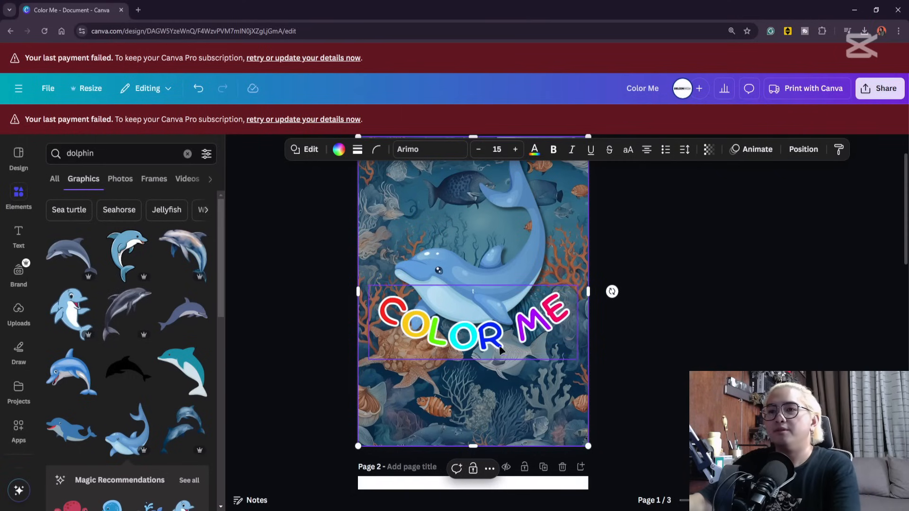
{"action": "key", "text": "ctrl+z"}
{"action": "key", "text": "ctrl+y"}
{"action": "key", "text": "ctrl+y"}
{"action": "key", "text": "ctrl+y"}
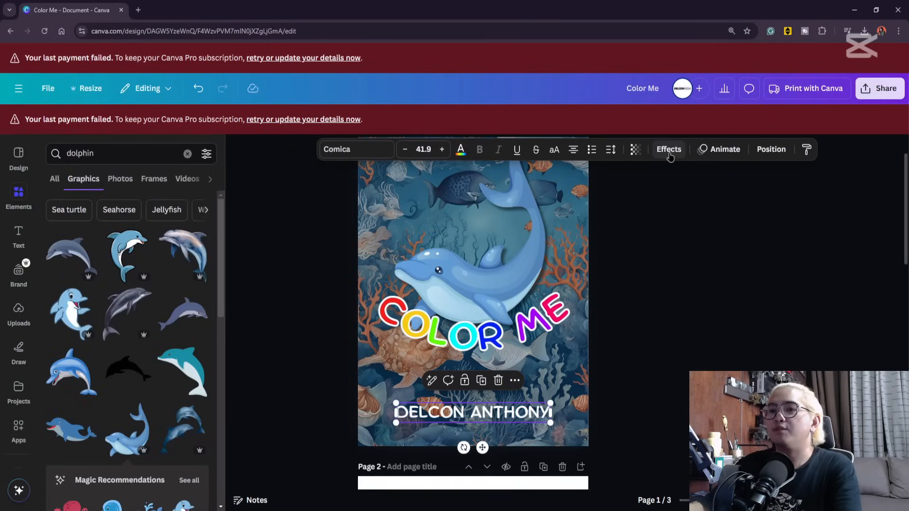
Step: Apply a Lift effect with an intensity of 100 to the author's name on the first page
{"action": "left_click", "coordinate": [669, 152]}
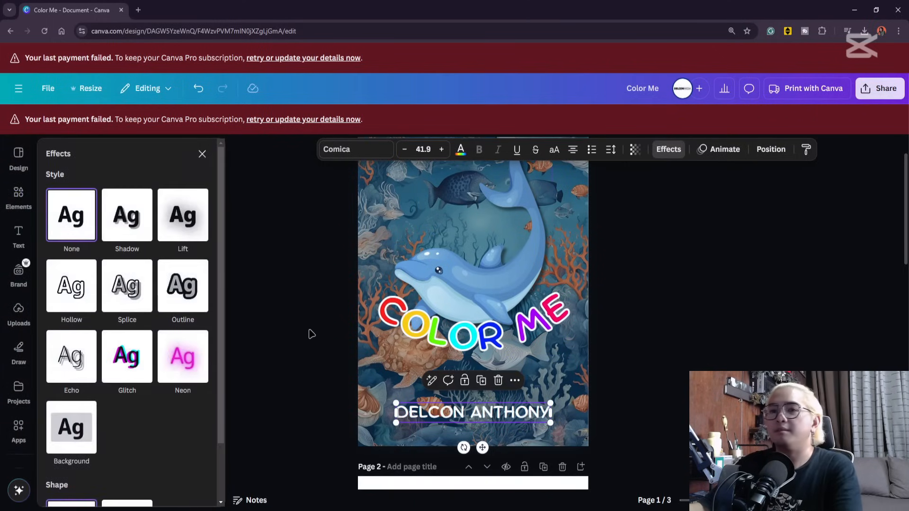
{"action": "left_click", "coordinate": [182, 215]}
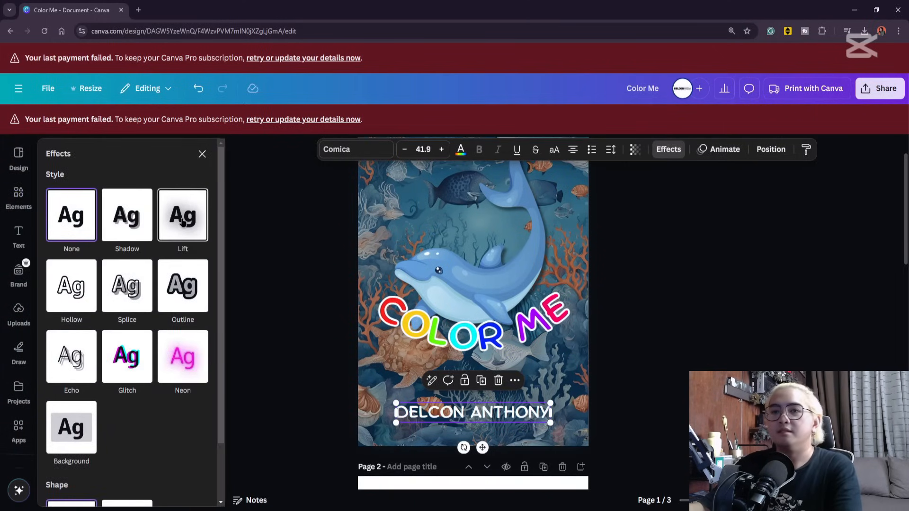
{"action": "left_click_drag", "start_coordinate": [94, 286], "coordinate": [140, 288]}
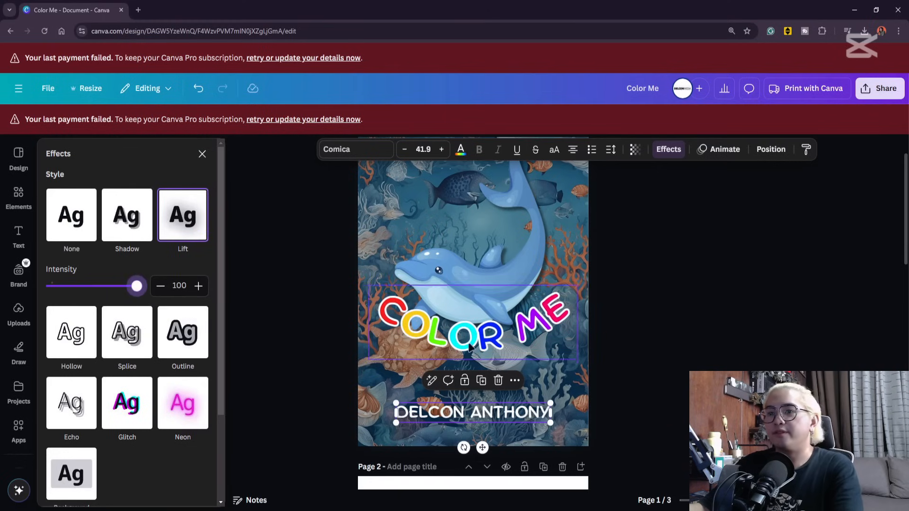
{"action": "left_click", "coordinate": [701, 369]}
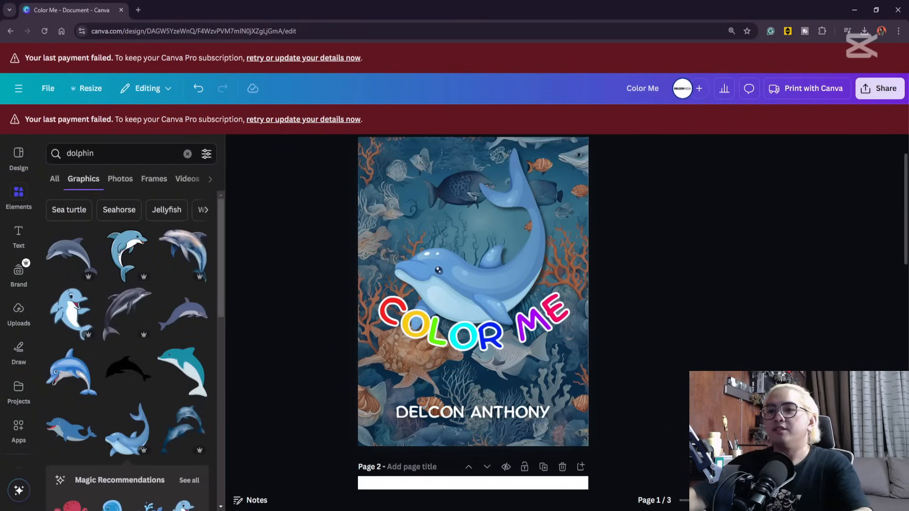
Step: Review the cover, the fish page and the dolphin page of the coloring book
{"action": "scroll", "coordinate": [493, 313], "scroll_direction": "up", "scroll_amount": 2}
{"action": "scroll", "coordinate": [523, 317], "scroll_direction": "down", "scroll_amount": 2}
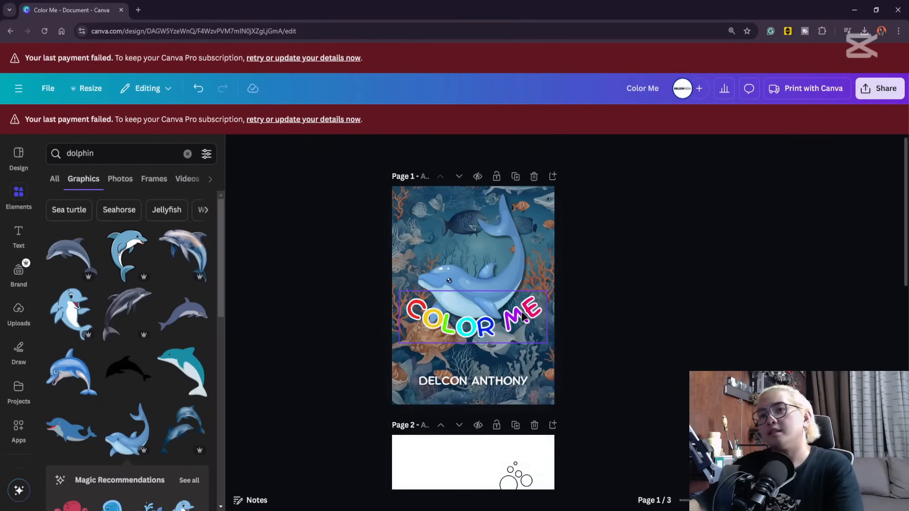
{"action": "scroll", "coordinate": [523, 316], "scroll_direction": "up", "scroll_amount": 3}
{"action": "scroll", "coordinate": [577, 325], "scroll_direction": "up", "scroll_amount": 1}
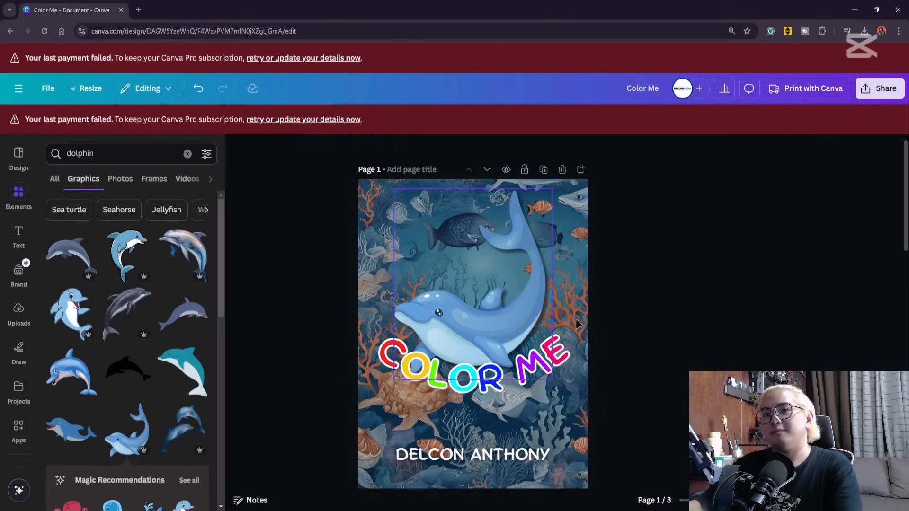
{"action": "scroll", "coordinate": [907, 234], "scroll_direction": "down", "scroll_amount": 1}
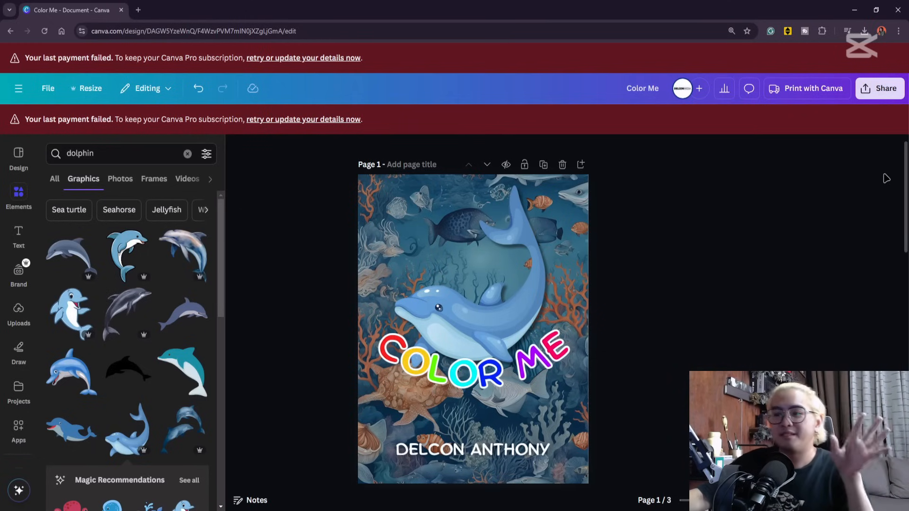
{"action": "scroll", "coordinate": [886, 178], "scroll_direction": "down", "scroll_amount": 9}
{"action": "scroll", "coordinate": [873, 194], "scroll_direction": "up", "scroll_amount": 4}
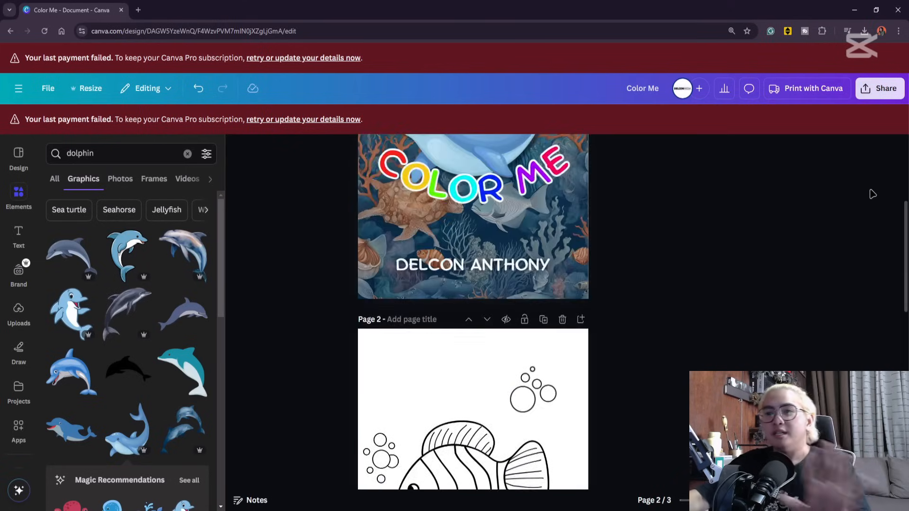
{"action": "scroll", "coordinate": [873, 194], "scroll_direction": "up", "scroll_amount": 2}
{"action": "scroll", "coordinate": [873, 194], "scroll_direction": "down", "scroll_amount": 3}
{"action": "scroll", "coordinate": [873, 192], "scroll_direction": "down", "scroll_amount": 4}
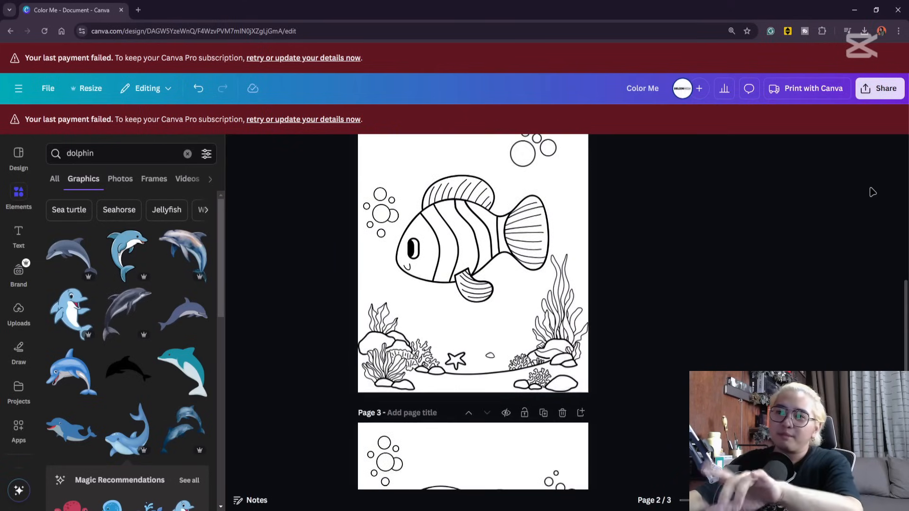
{"action": "scroll", "coordinate": [872, 191], "scroll_direction": "up", "scroll_amount": 1}
{"action": "scroll", "coordinate": [872, 191], "scroll_direction": "down", "scroll_amount": 7}
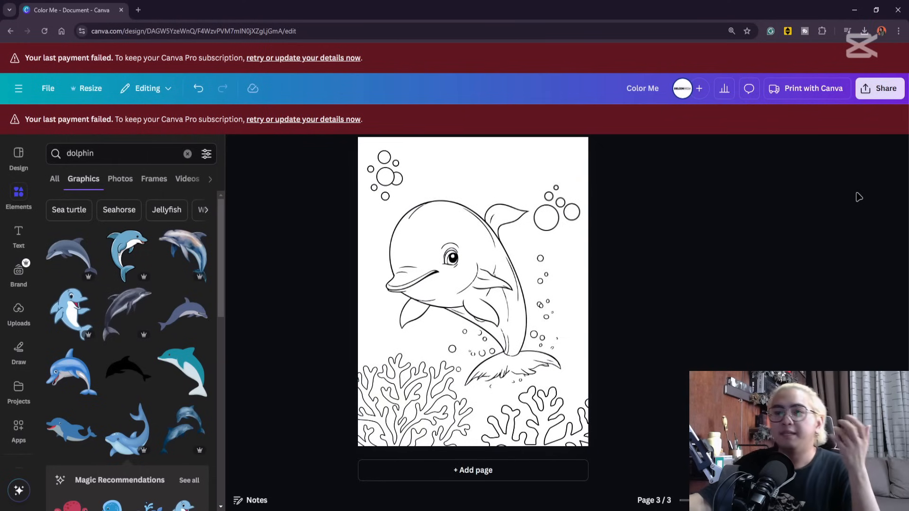
{"action": "scroll", "coordinate": [859, 197], "scroll_direction": "up", "scroll_amount": 1}
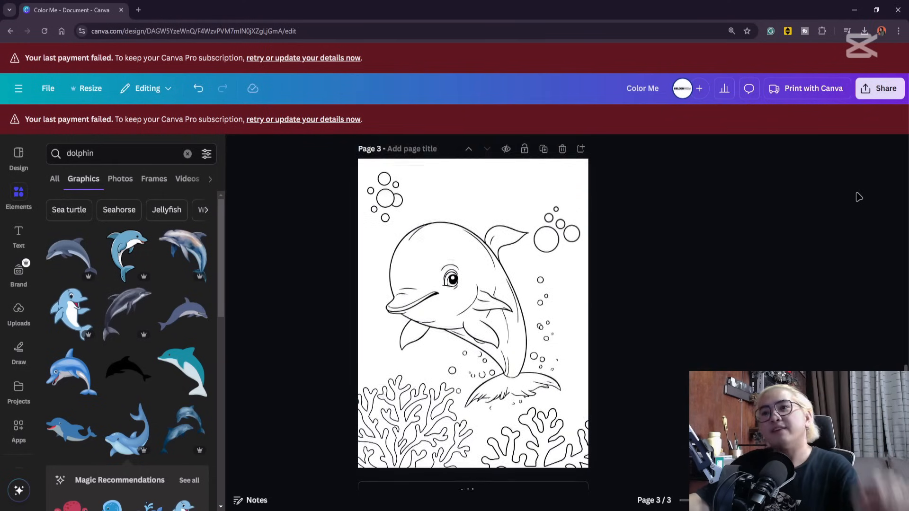
{"action": "scroll", "coordinate": [859, 197], "scroll_direction": "up", "scroll_amount": 15}
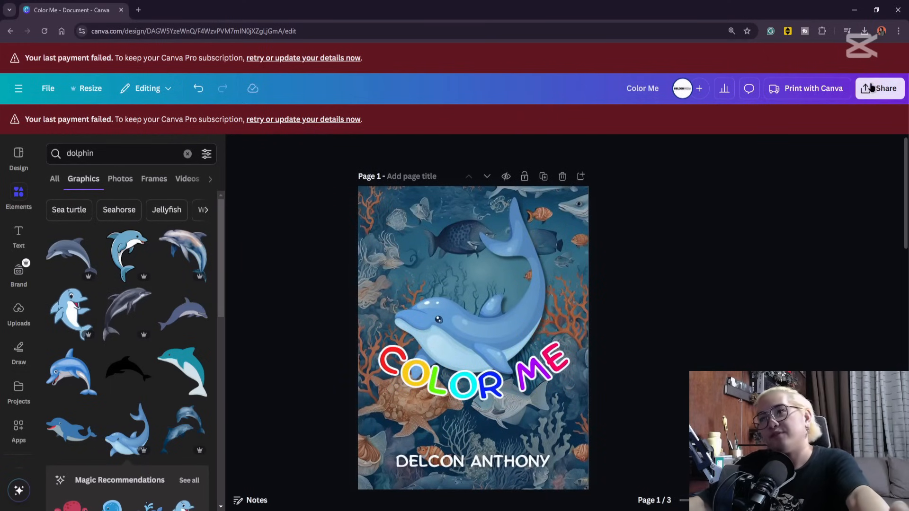
Step: Download all pages of the coloring book as a PDF Standard file
{"action": "left_click", "coordinate": [871, 88]}
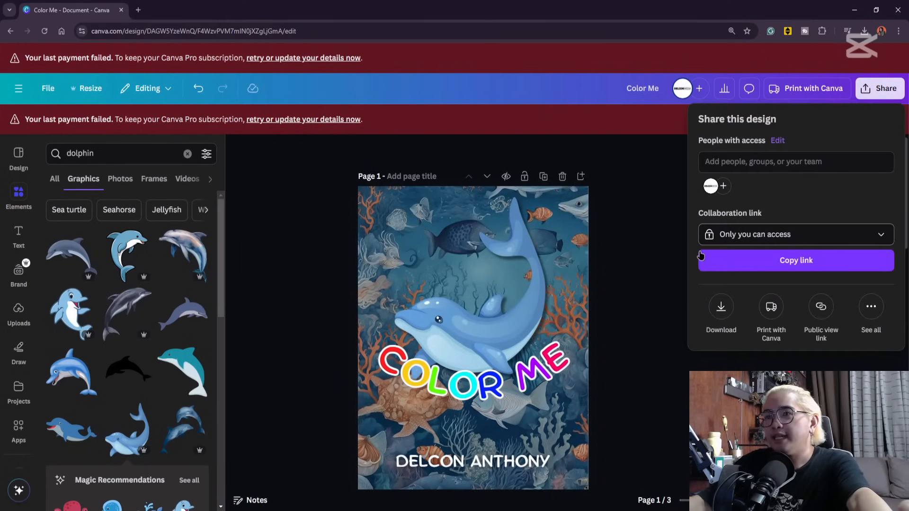
{"action": "left_click", "coordinate": [720, 307]}
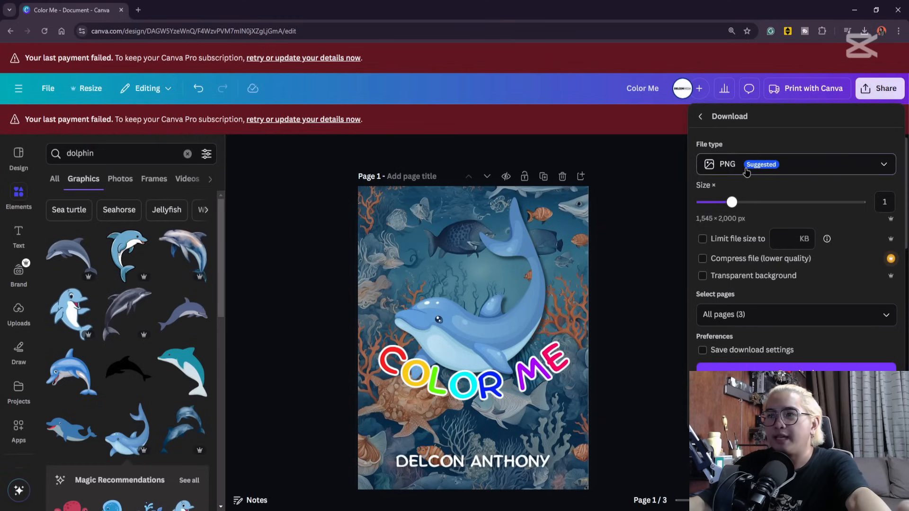
{"action": "left_click", "coordinate": [726, 164]}
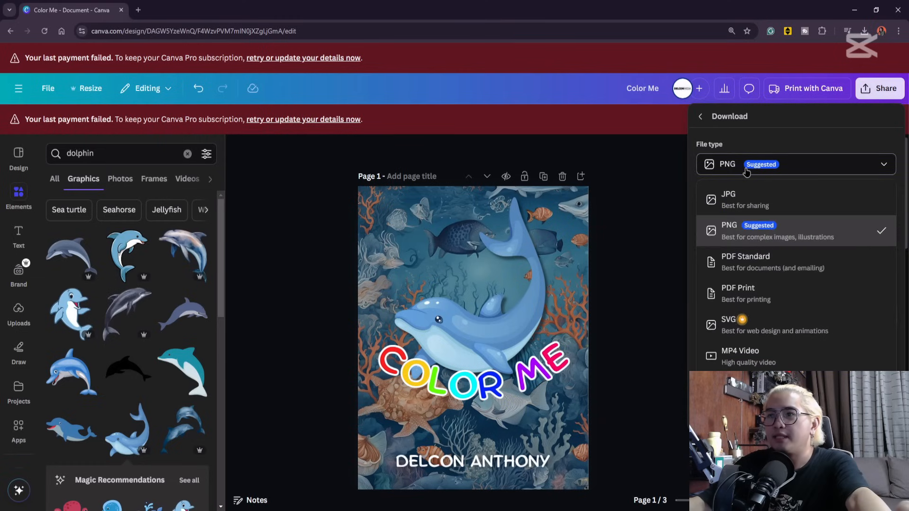
{"action": "left_click", "coordinate": [748, 269]}
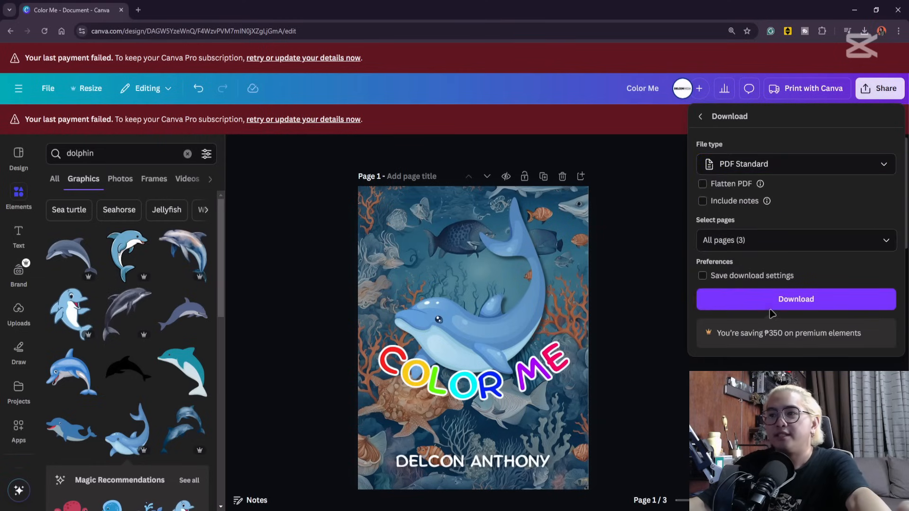
{"action": "left_click", "coordinate": [772, 307]}
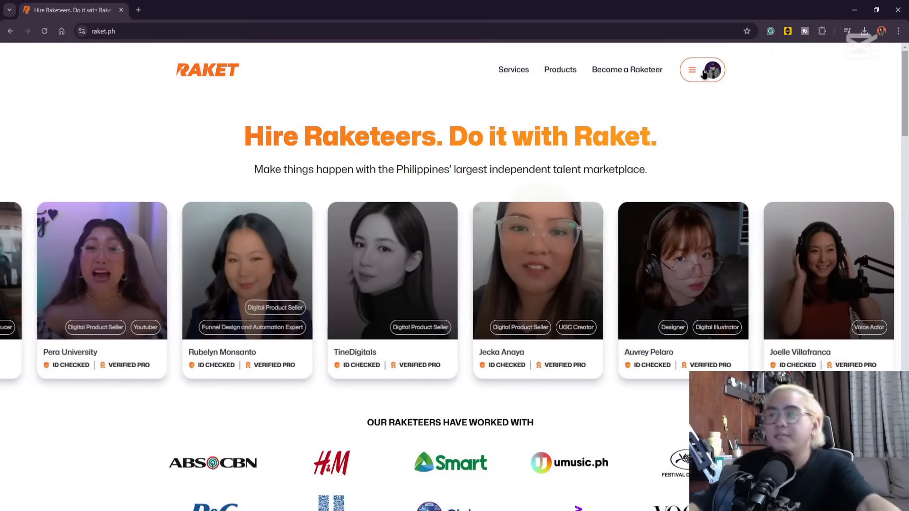
Step: Switch to Raket.ph, open the seller dashboard's product list, view the digital templates and start a new product from scratch
{"action": "left_click", "coordinate": [705, 73]}
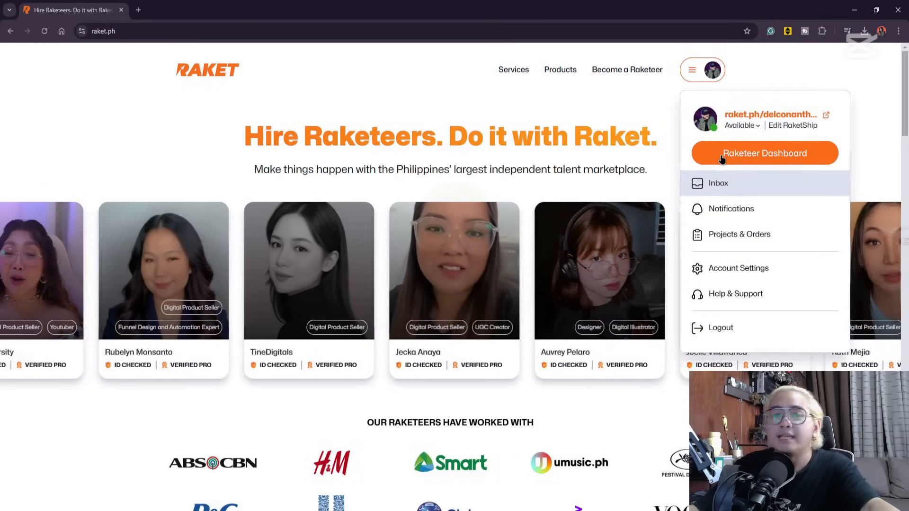
{"action": "left_click", "coordinate": [714, 153]}
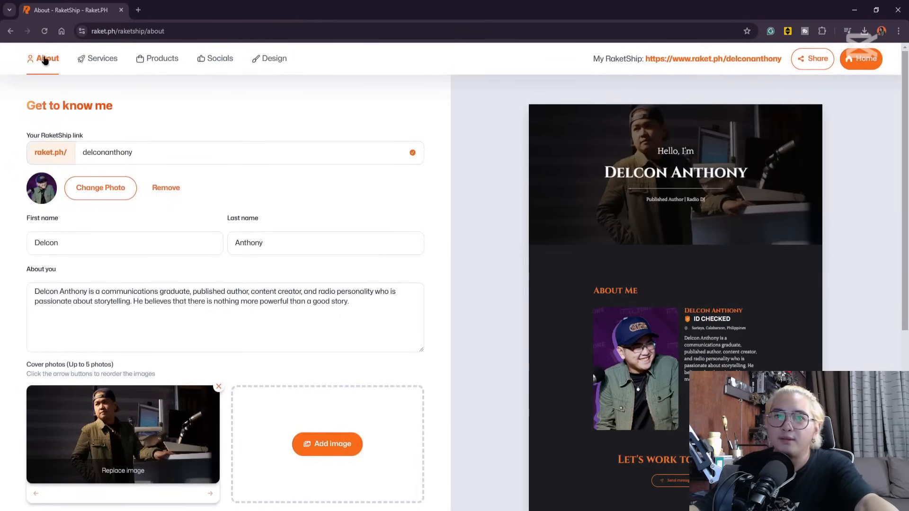
{"action": "left_click", "coordinate": [163, 62]}
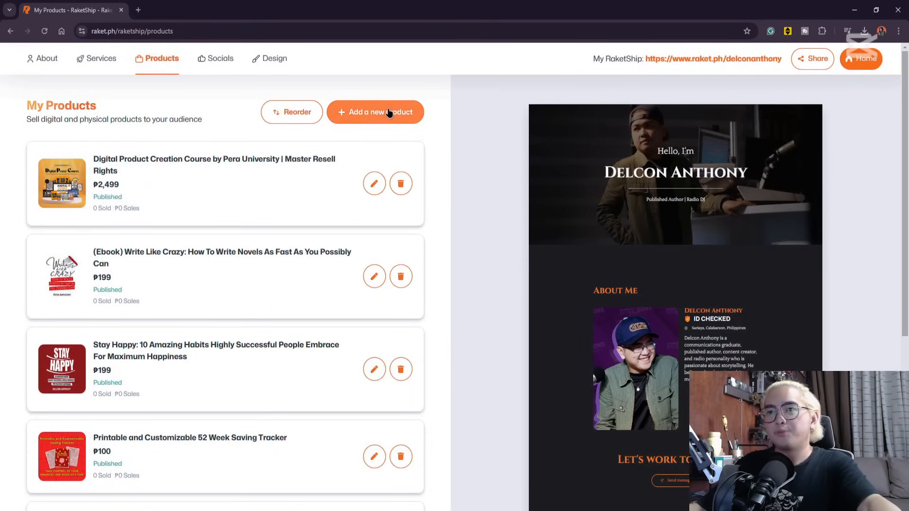
{"action": "left_click", "coordinate": [371, 112]}
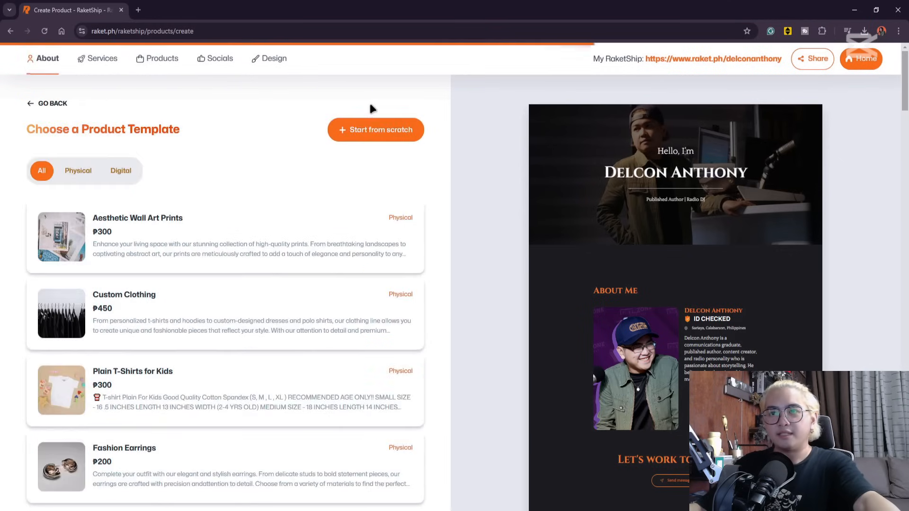
{"action": "left_click", "coordinate": [124, 173]}
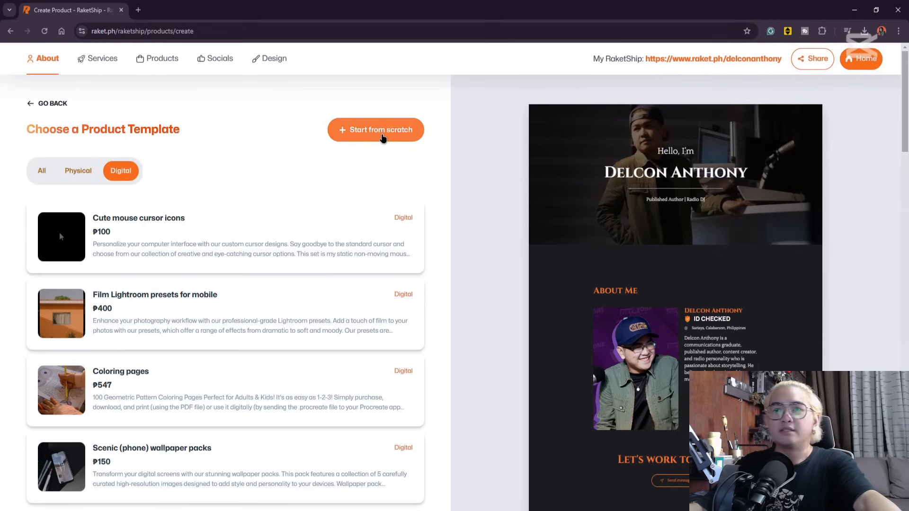
{"action": "left_click", "coordinate": [384, 138]}
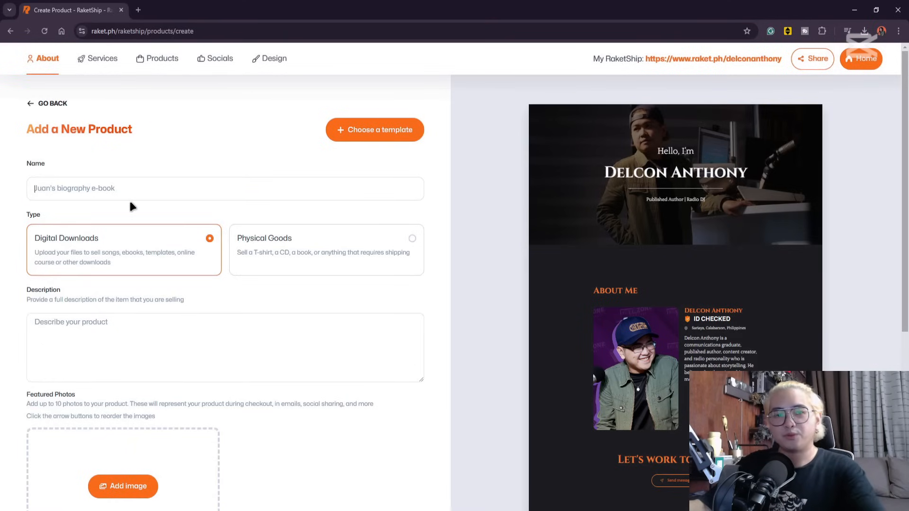
Step: Name the digital download product "Color Me" and enter the description "Coloring book ito..."
{"action": "type", "text": "C"}
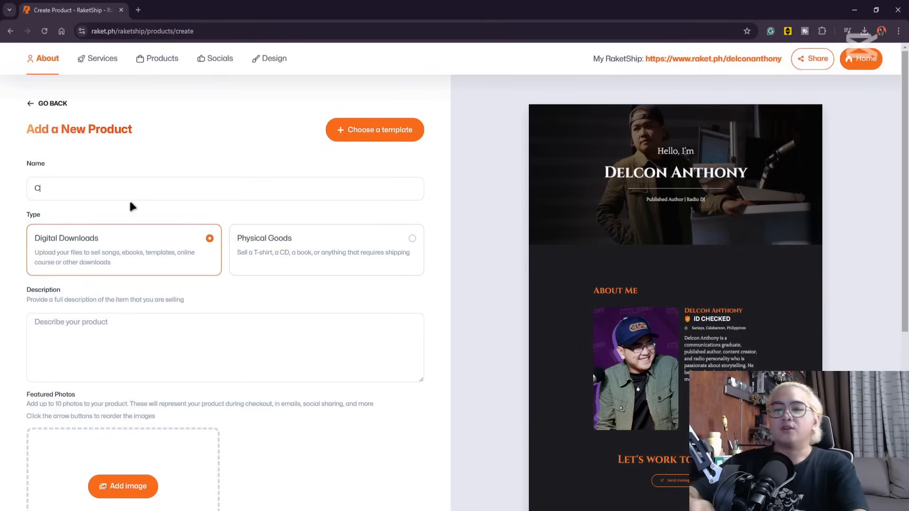
{"action": "type", "text": "olor Me"}
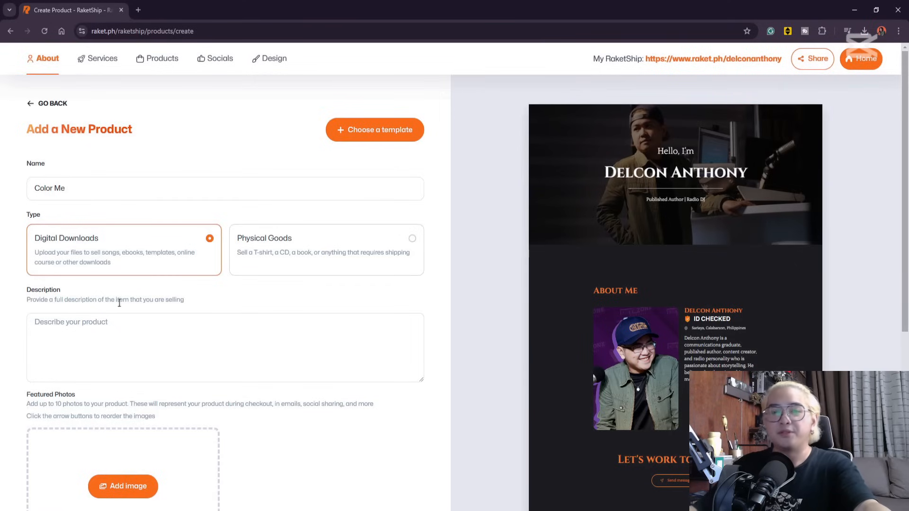
{"action": "left_click", "coordinate": [102, 325]}
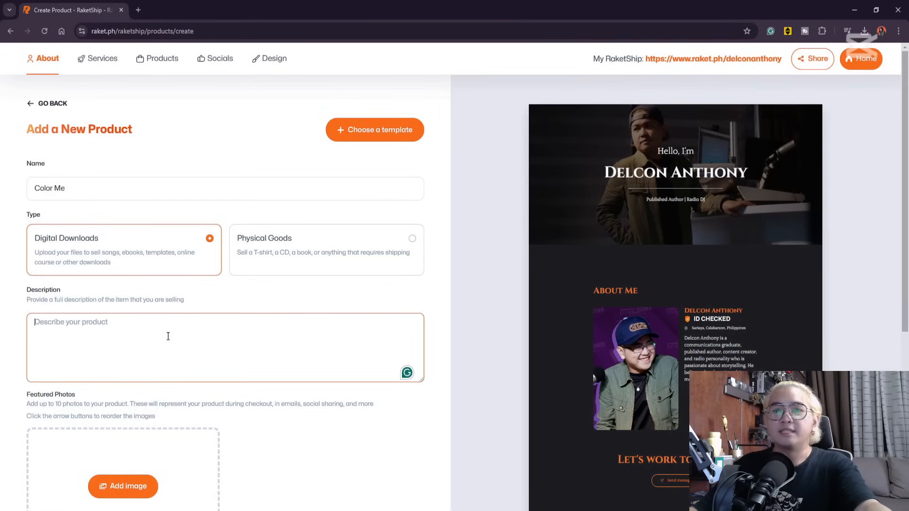
{"action": "type", "text": "Coloring"}
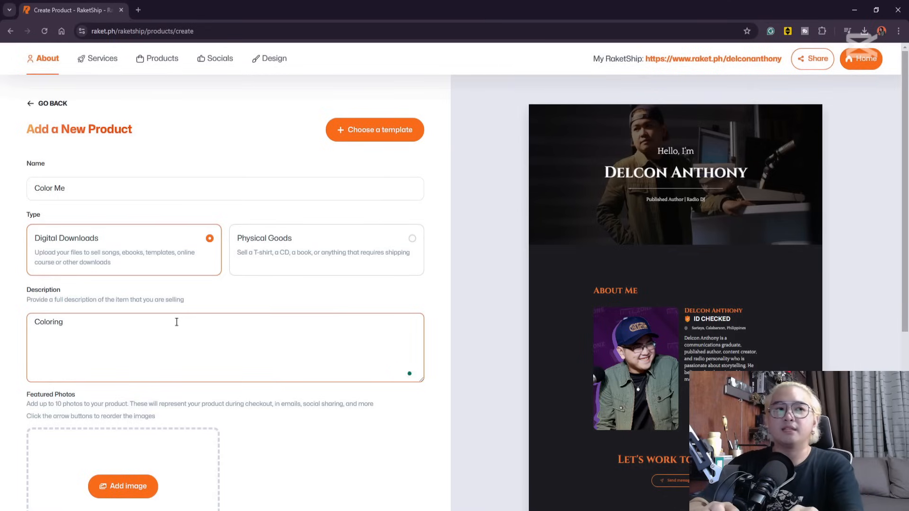
{"action": "type", "text": " book "}
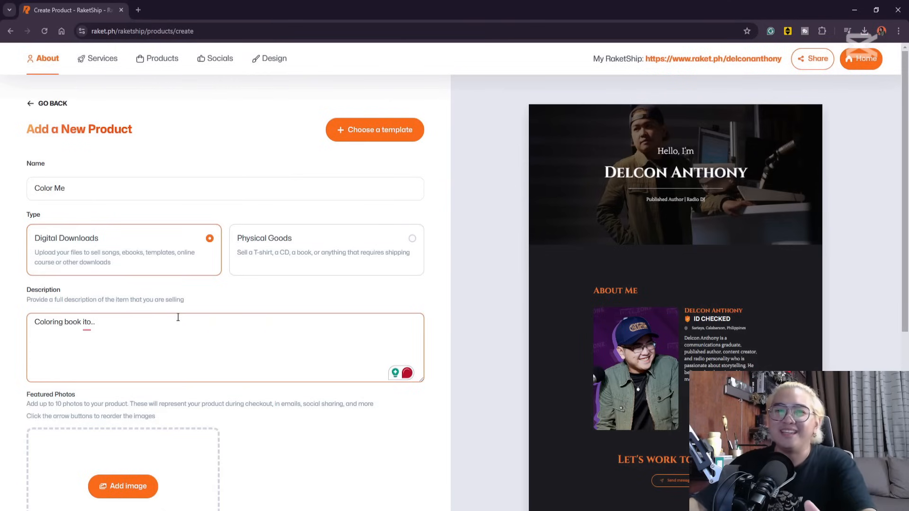
{"action": "type", "text": "ito..."}
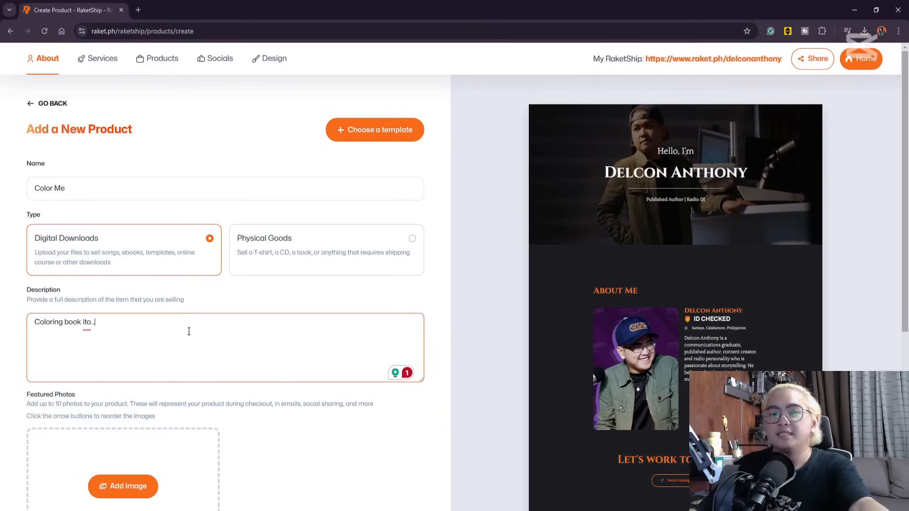
Step: Upload the "Color Me" book cover image as the product's first featured photo
{"action": "scroll", "coordinate": [376, 377], "scroll_direction": "down", "scroll_amount": 2}
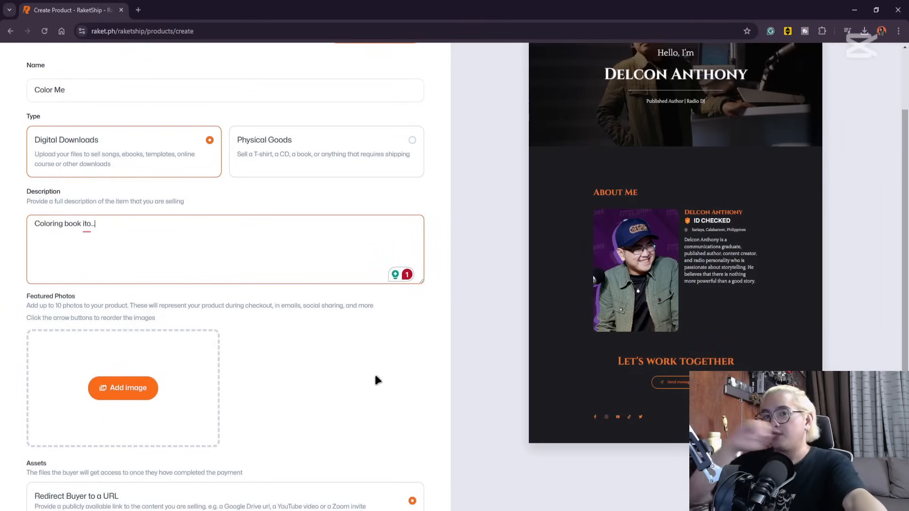
{"action": "scroll", "coordinate": [138, 347], "scroll_direction": "down", "scroll_amount": 1}
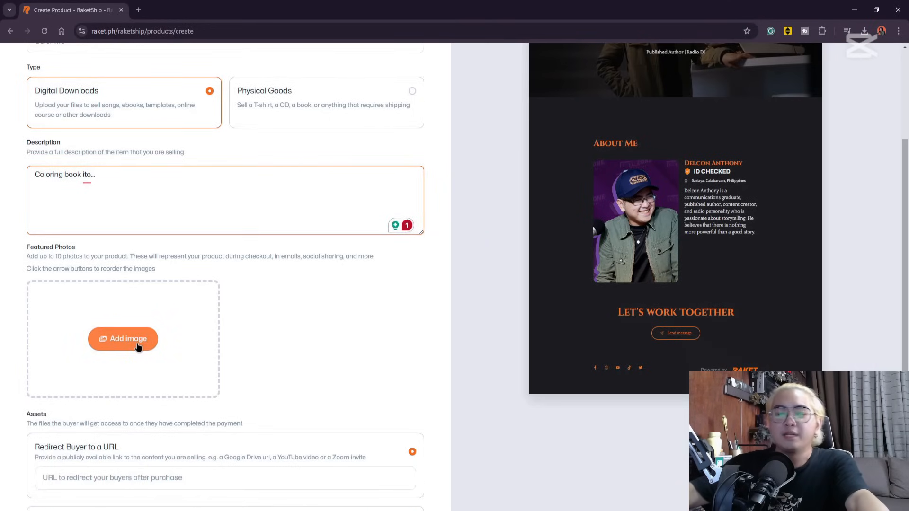
{"action": "left_click", "coordinate": [138, 347]}
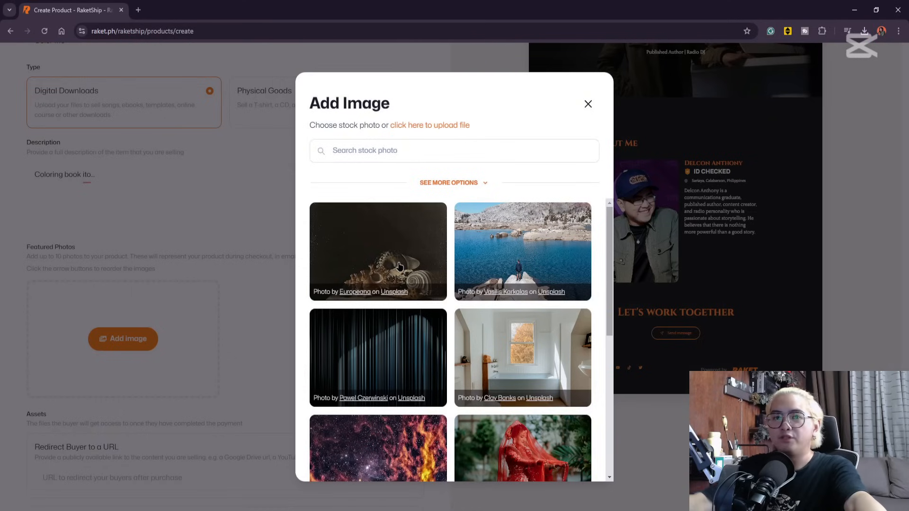
{"action": "left_click", "coordinate": [423, 125]}
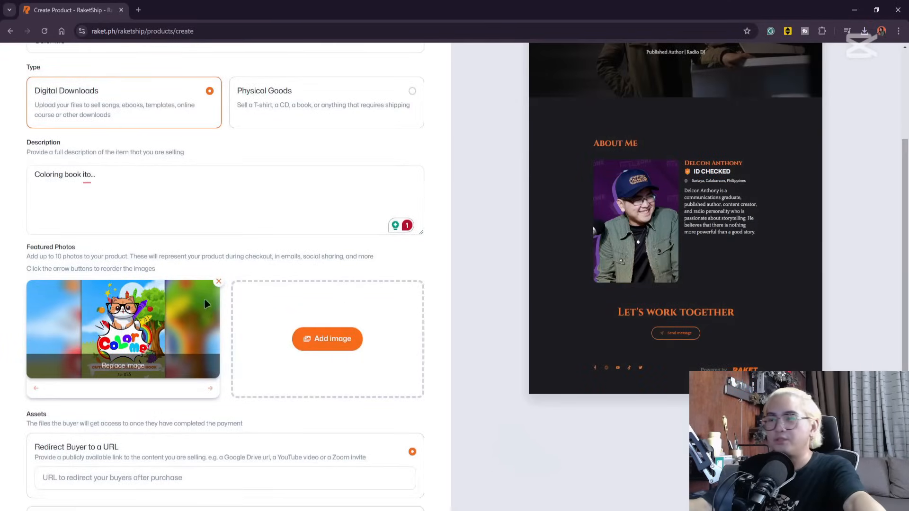
Step: Choose file upload for the product's assets and upload "READY TO PRINT_COLOR ME_CUTE ANIMAL COLORING BOOK FOR KIDS.pdf"
{"action": "scroll", "coordinate": [99, 317], "scroll_direction": "down", "scroll_amount": 3}
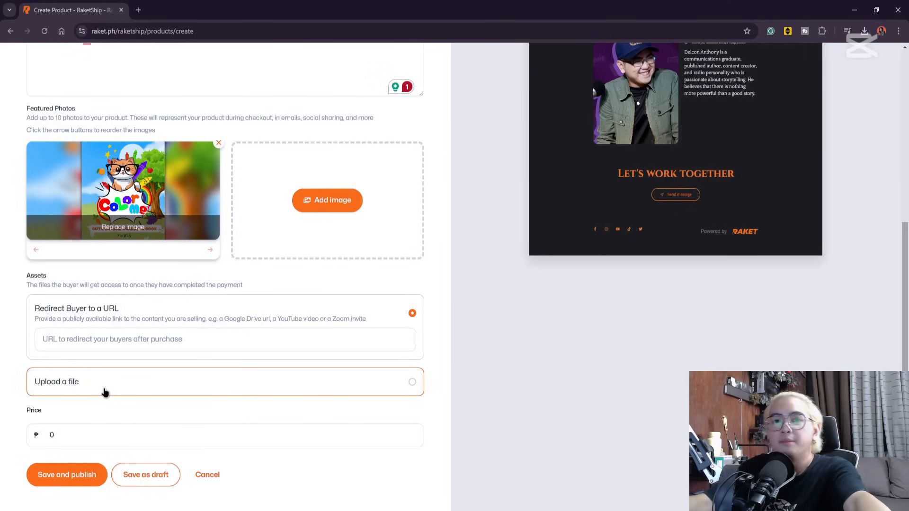
{"action": "left_click", "coordinate": [148, 384]}
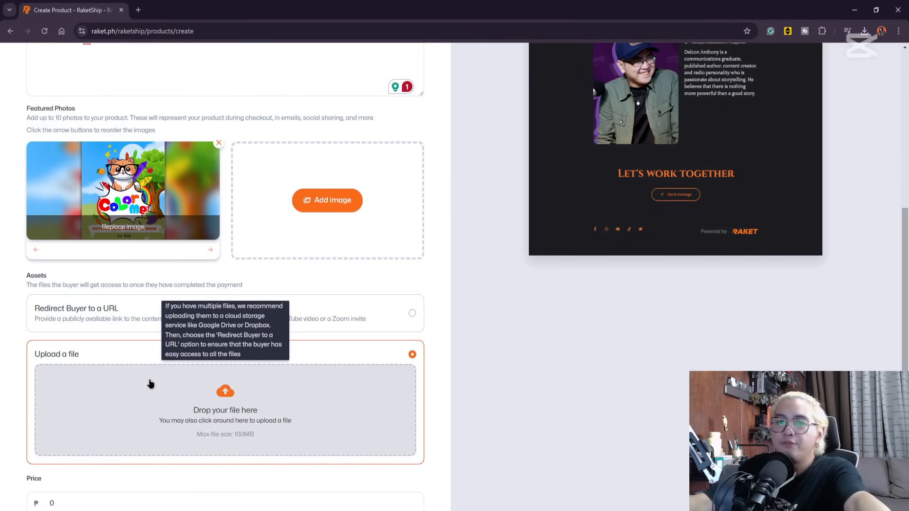
{"action": "scroll", "coordinate": [252, 410], "scroll_direction": "down", "scroll_amount": 2}
{"action": "left_click", "coordinate": [254, 335]}
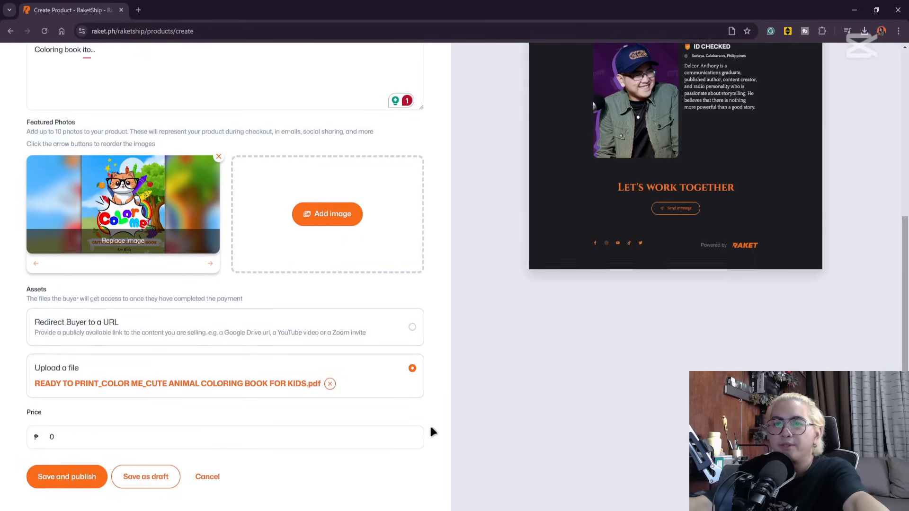
Step: Extend the product name to "Color Me: Cute Animal Coloring Book For Kids"
{"action": "scroll", "coordinate": [430, 424], "scroll_direction": "up", "scroll_amount": 5}
{"action": "left_click", "coordinate": [102, 188]}
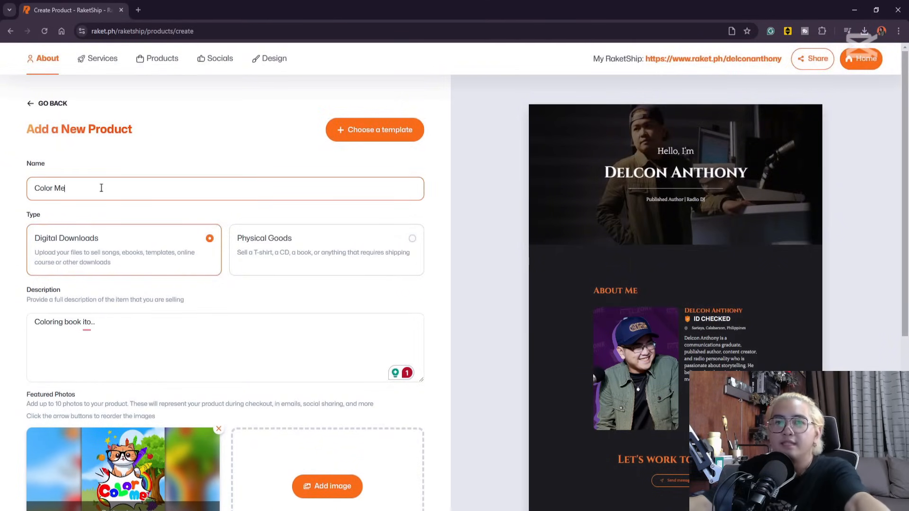
{"action": "type", "text": ":"}
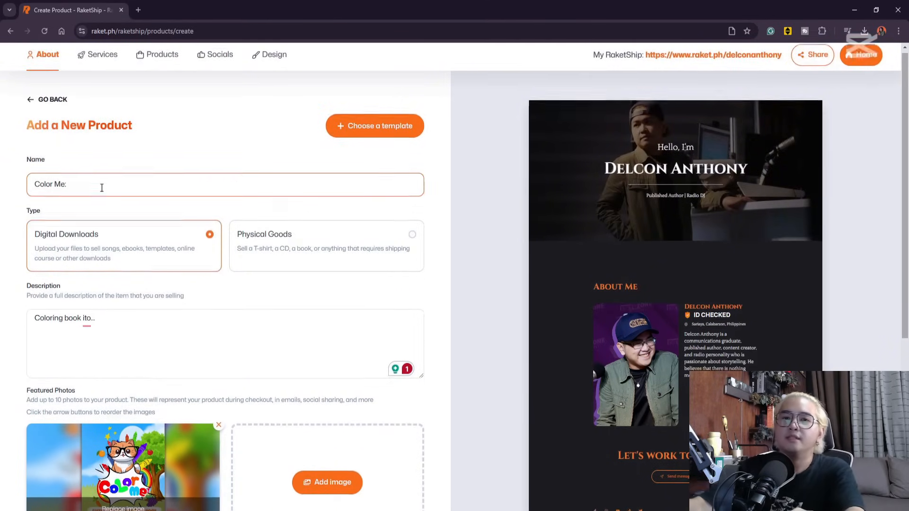
{"action": "scroll", "coordinate": [101, 188], "scroll_direction": "down", "scroll_amount": 5}
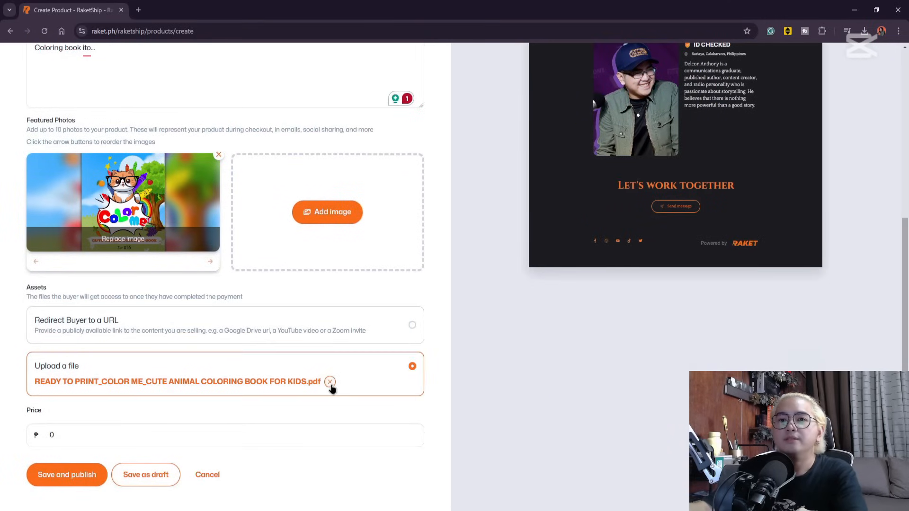
{"action": "scroll", "coordinate": [476, 378], "scroll_direction": "up", "scroll_amount": 5}
{"action": "type", "text": "Color Me: C"}
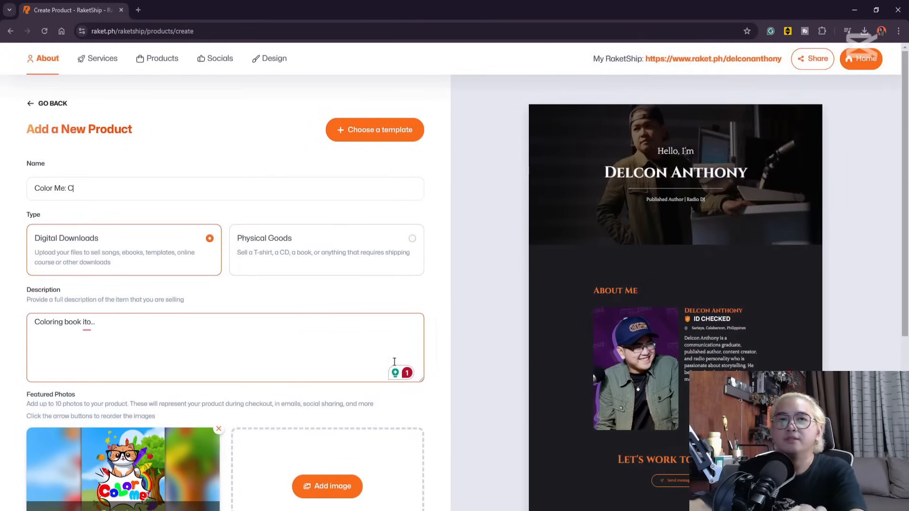
{"action": "type", "text": "uter Anim"}
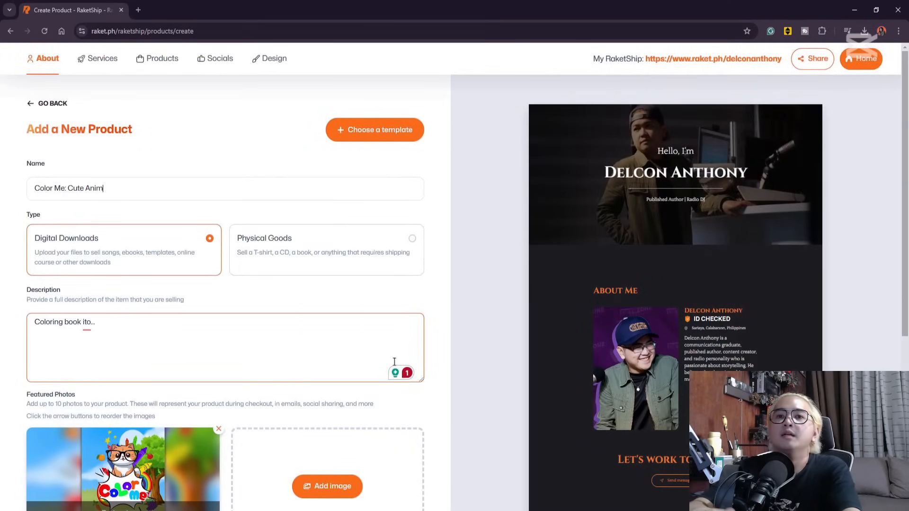
{"action": "type", "text": "al Coloring Boo"}
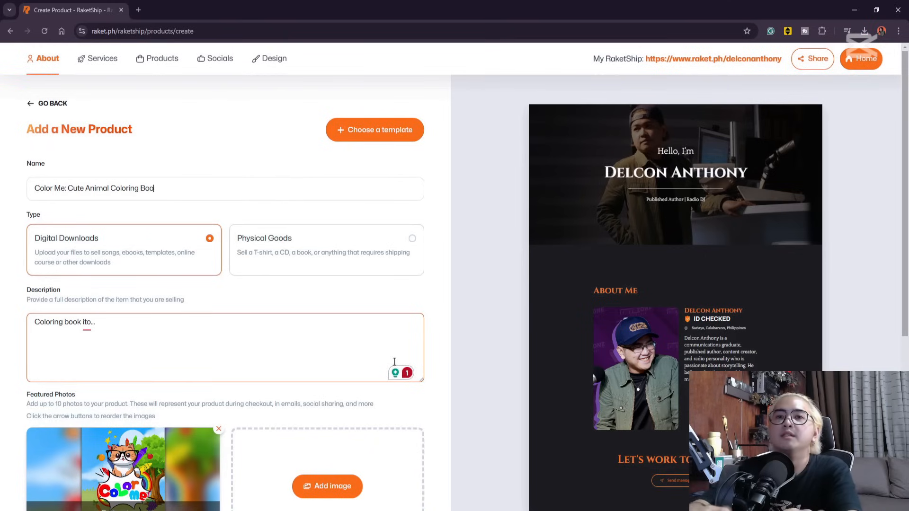
{"action": "type", "text": "k For Kids"}
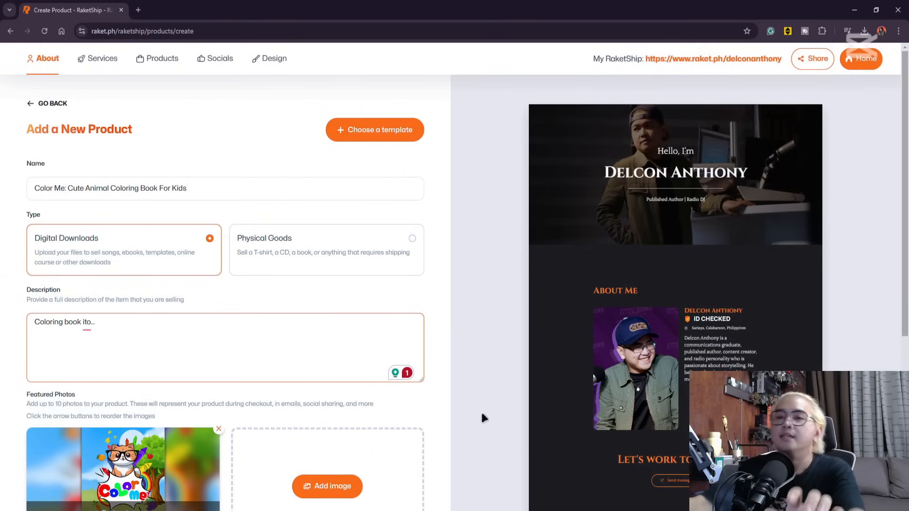
Step: Set the coloring book product's price to ₱100
{"action": "scroll", "coordinate": [504, 429], "scroll_direction": "down", "scroll_amount": 5}
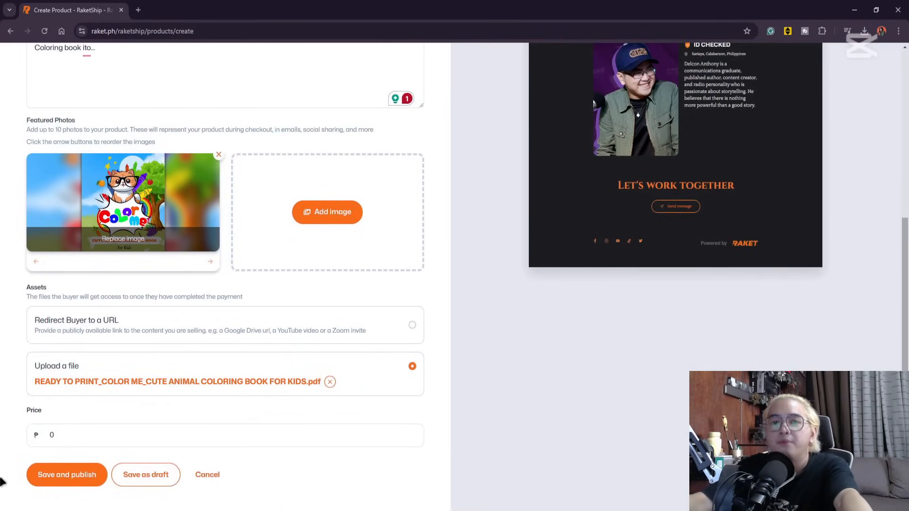
{"action": "left_click", "coordinate": [59, 431]}
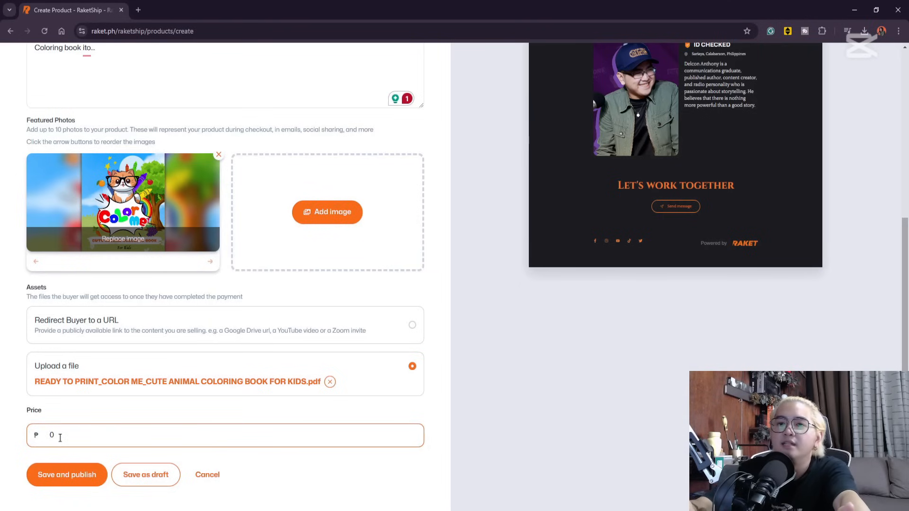
{"action": "type", "text": "10"}
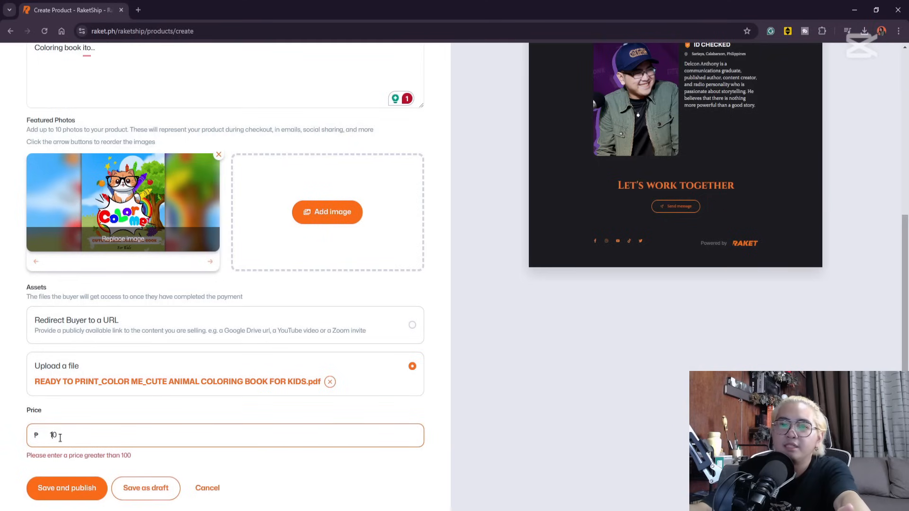
{"action": "type", "text": "0"}
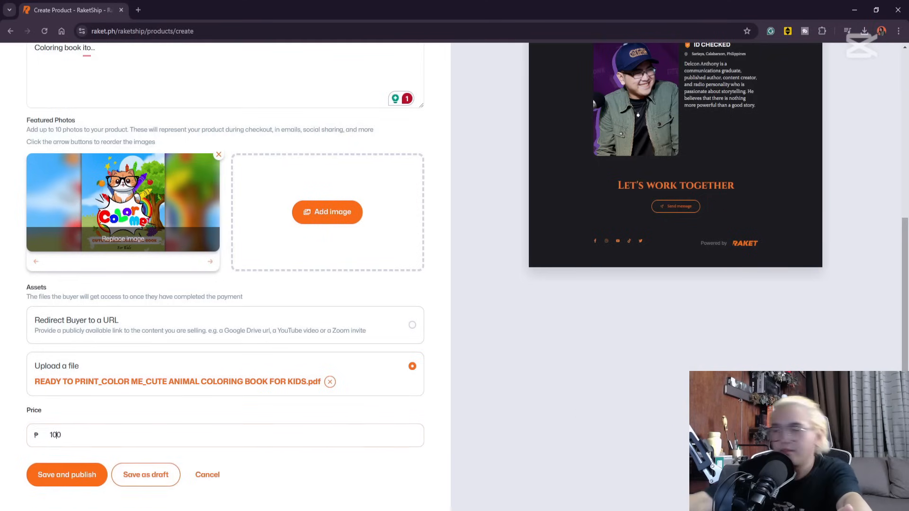
{"action": "scroll", "coordinate": [613, 355], "scroll_direction": "up", "scroll_amount": 5}
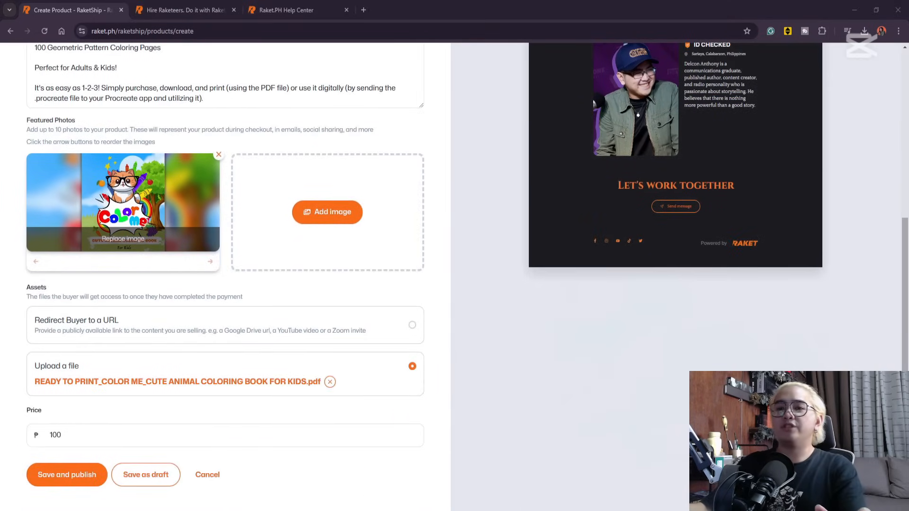
{"action": "left_click", "coordinate": [250, 468]}
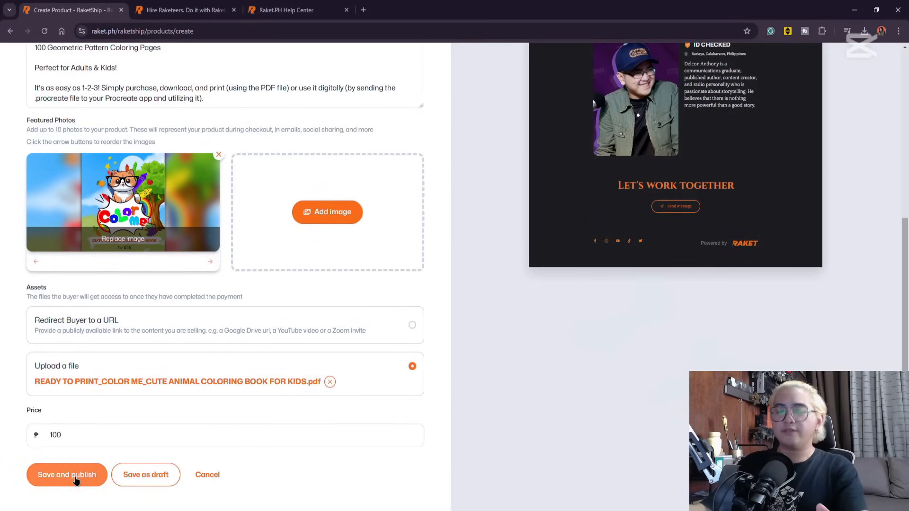